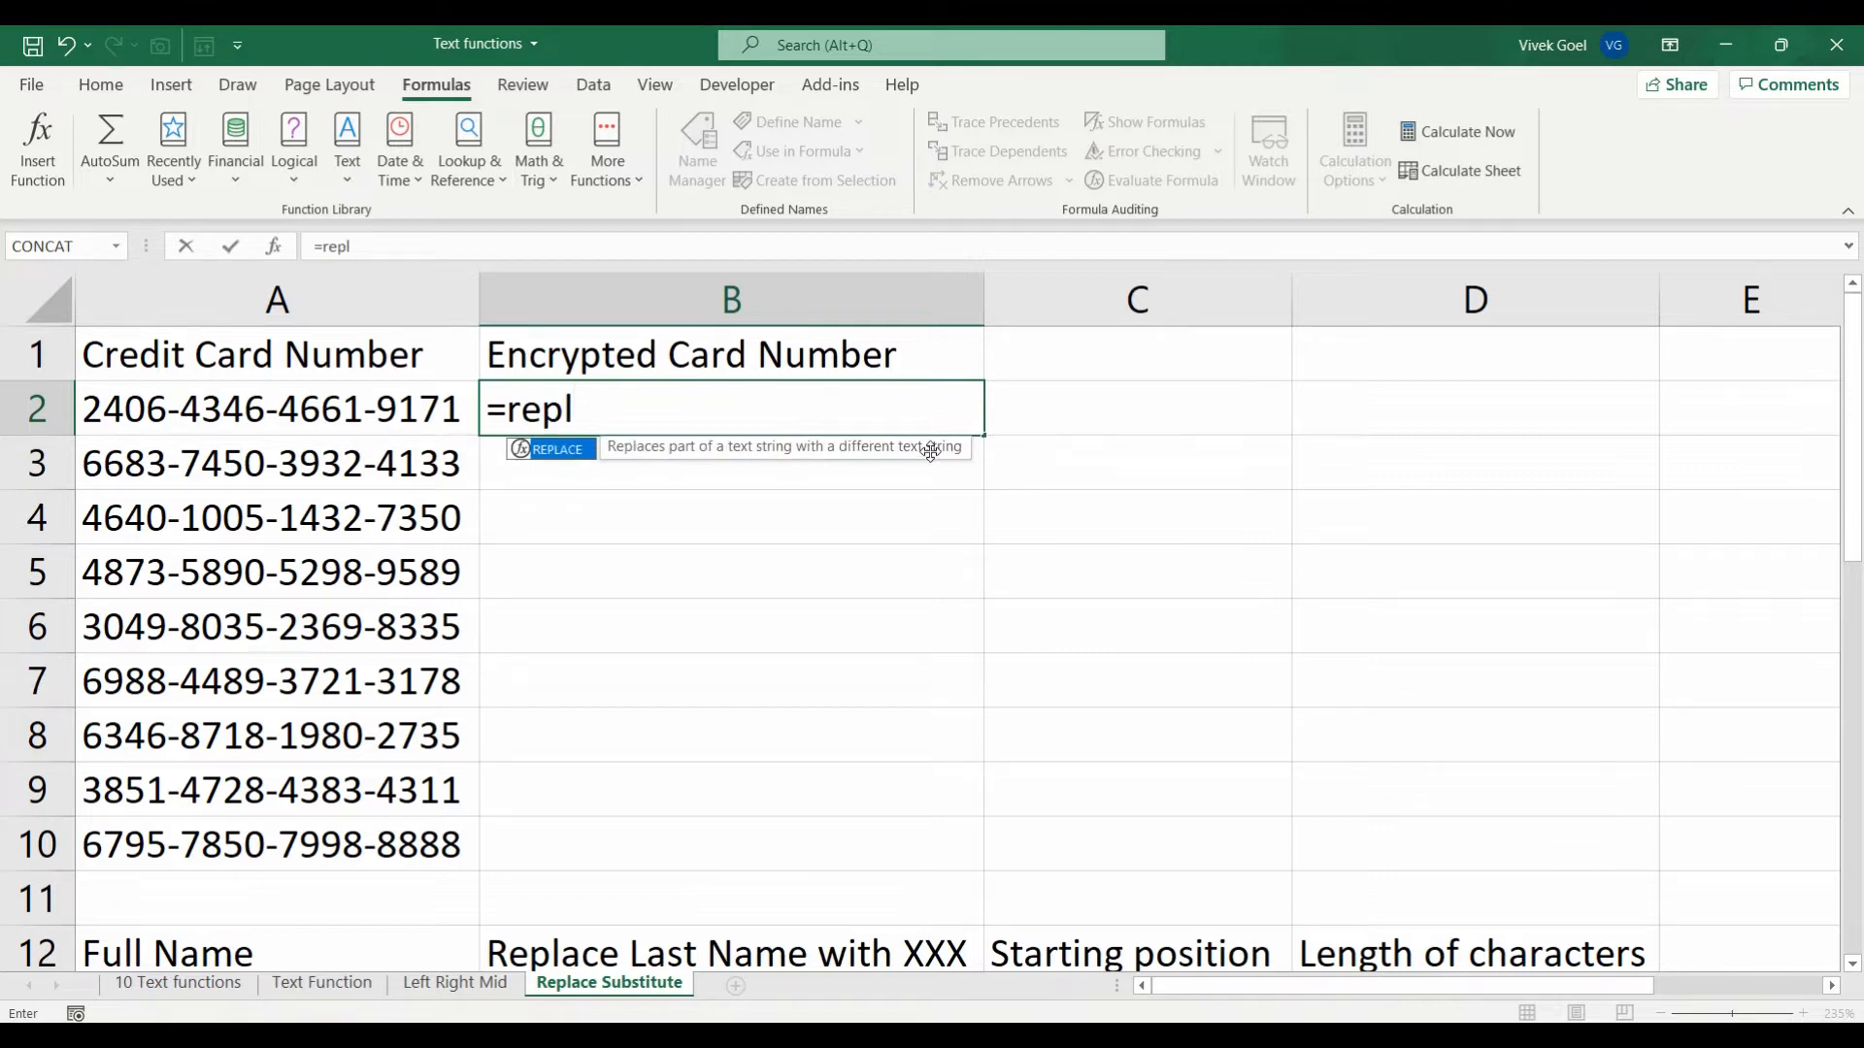
Step: Try masking three characters of the first card number with =REPLACE(A2,6,3,"XXX") in B2, and clear the cell
{"action": "key", "text": "Tab"}
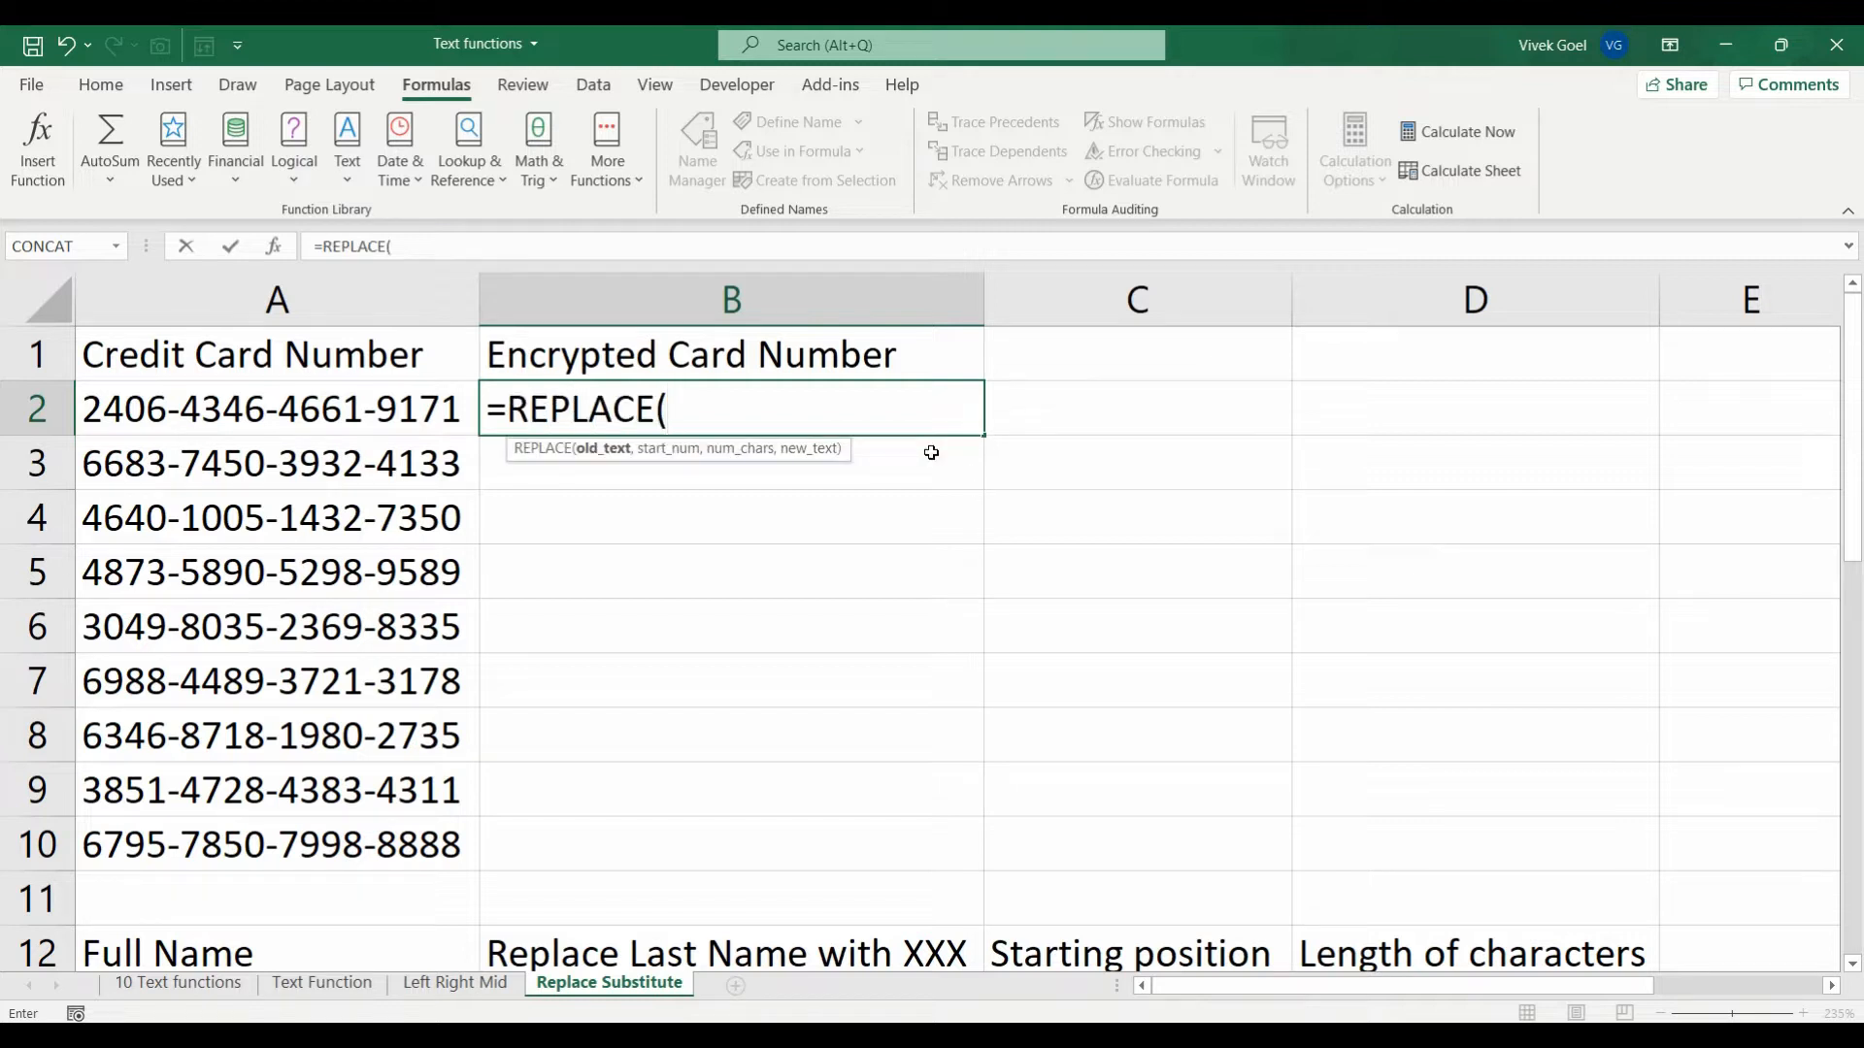
{"action": "key", "text": "Left"}
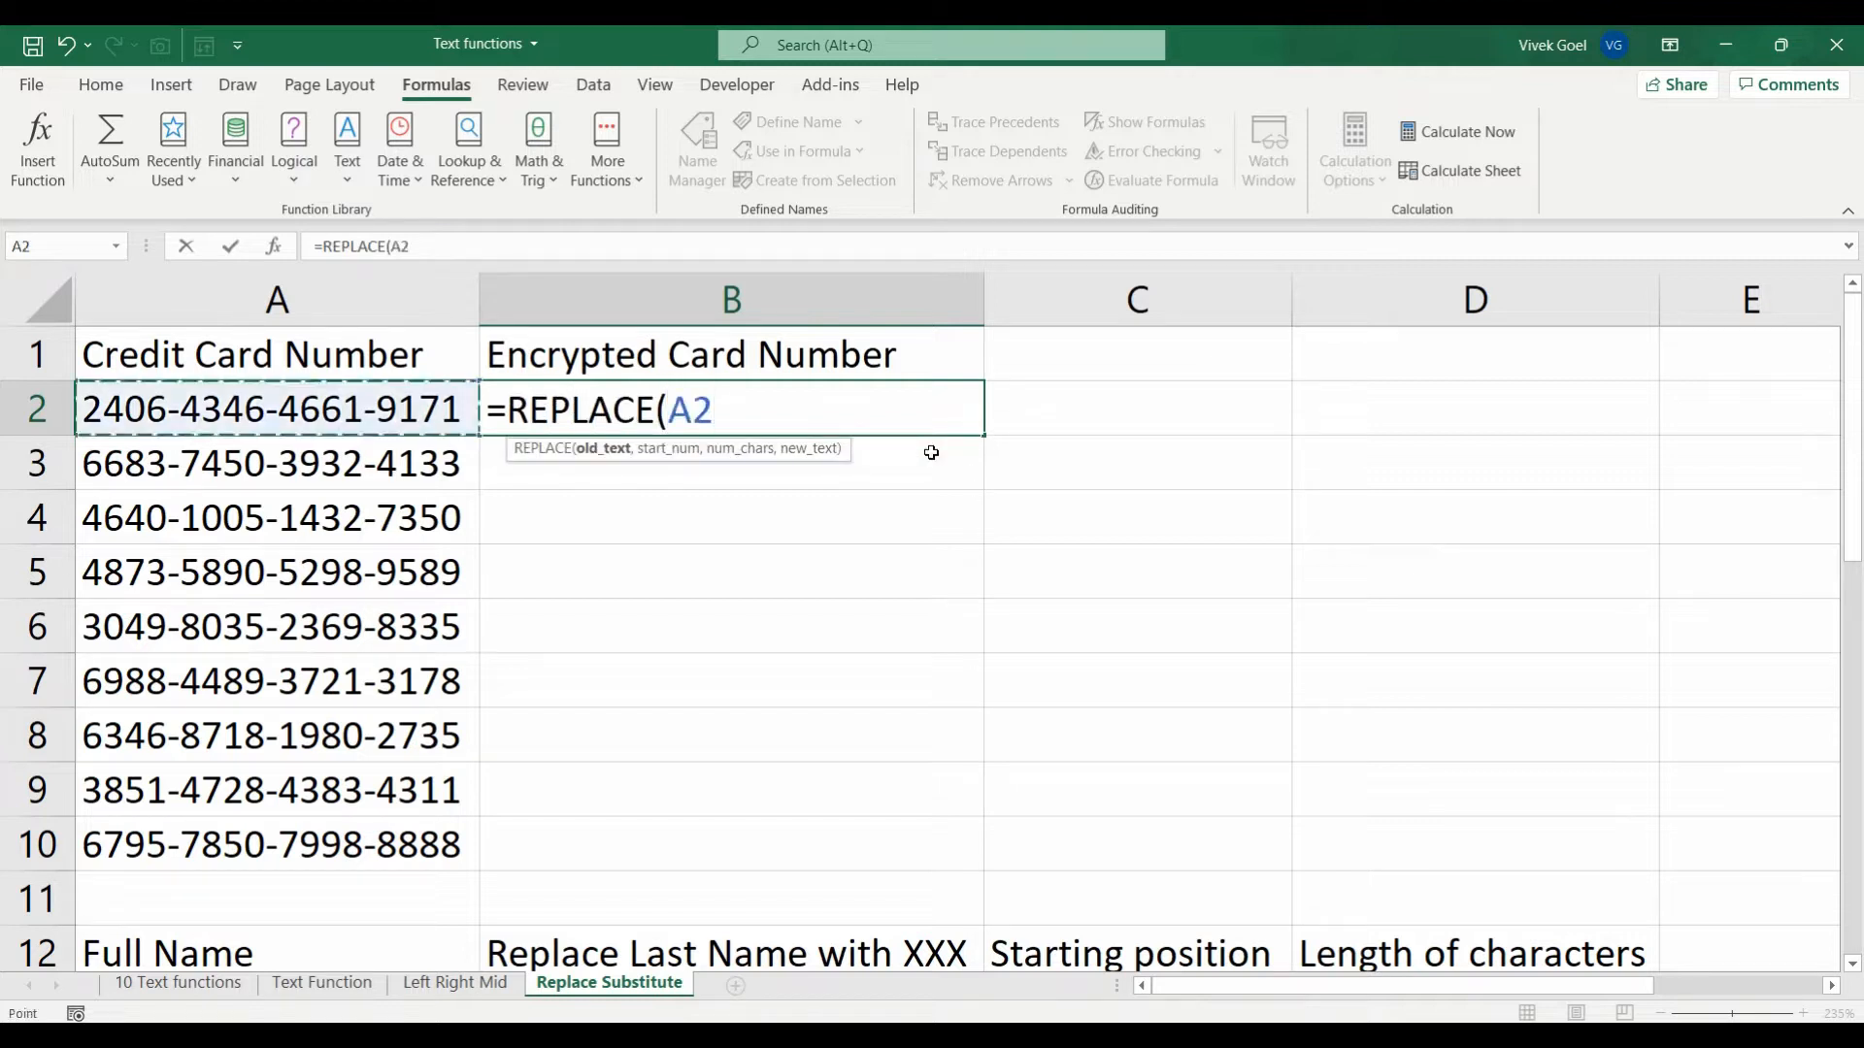
{"action": "type", "text": ",6"}
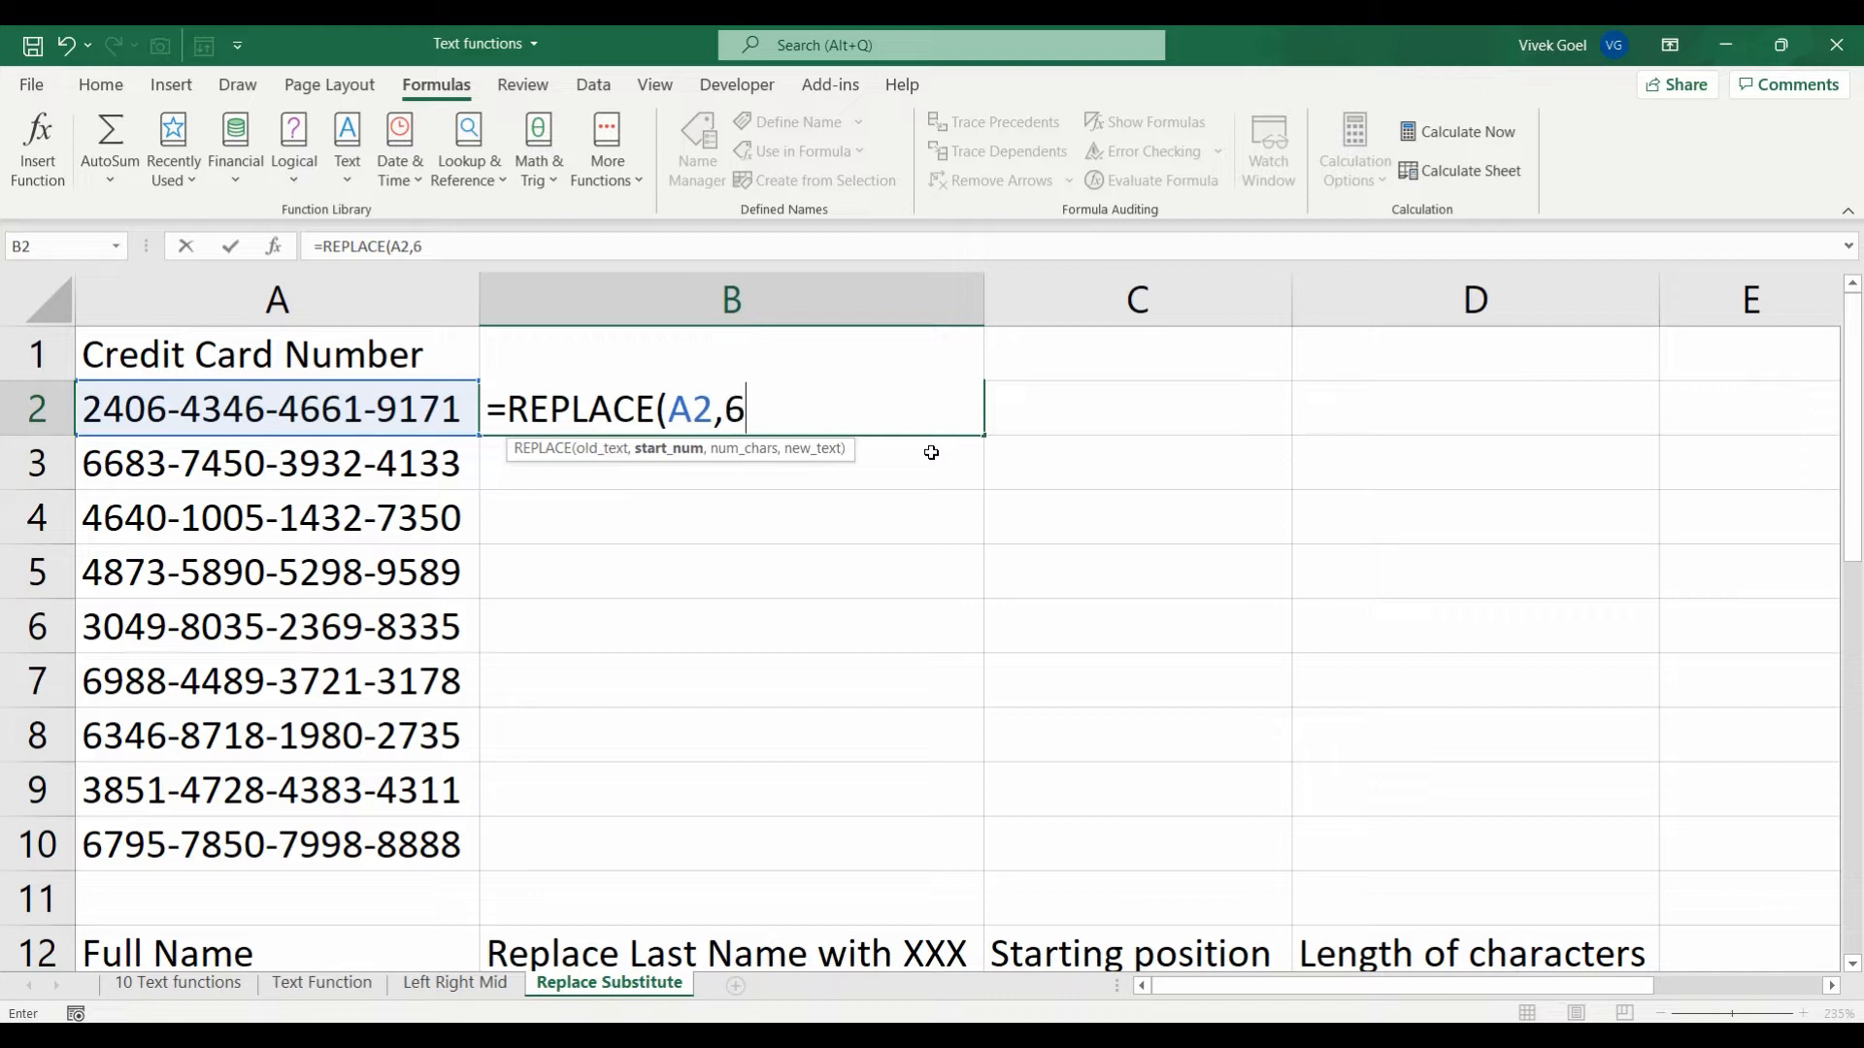
{"action": "type", "text": ",3,\"XXX\""}
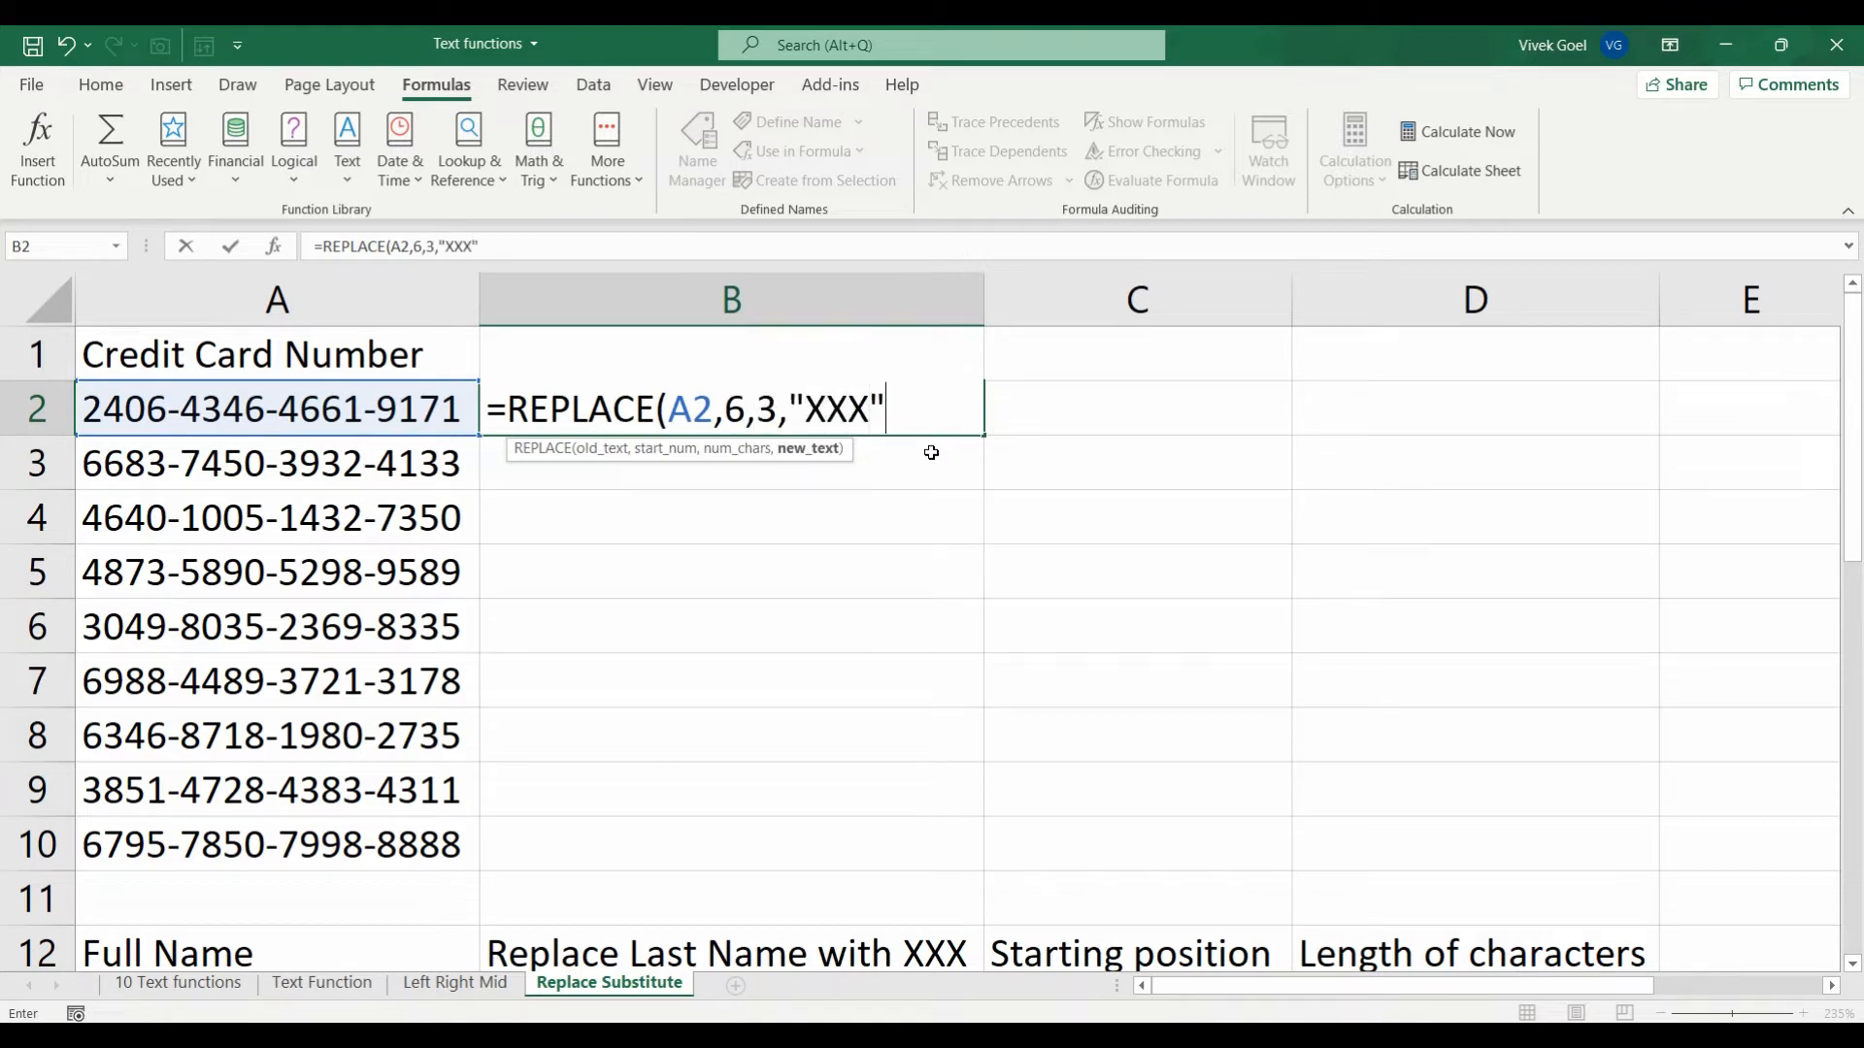
{"action": "type", "text": ")"}
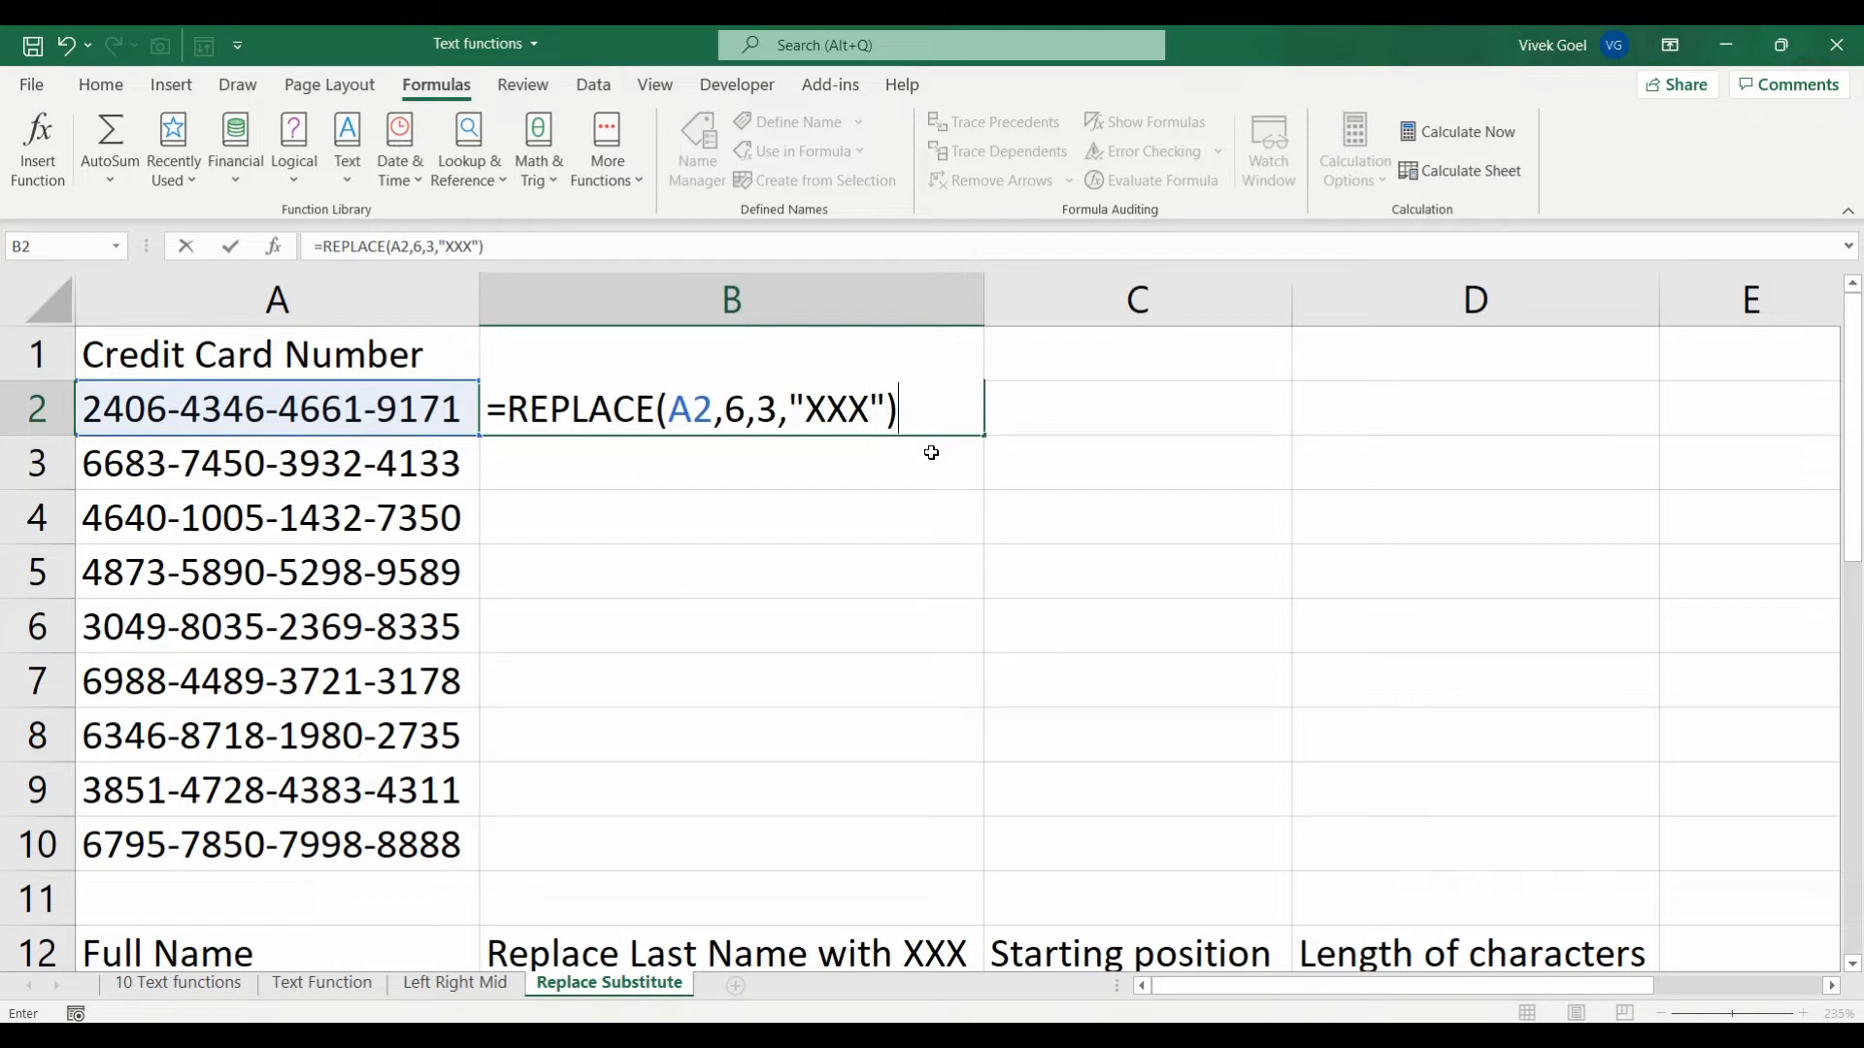
{"action": "key", "text": "ctrl+Return"}
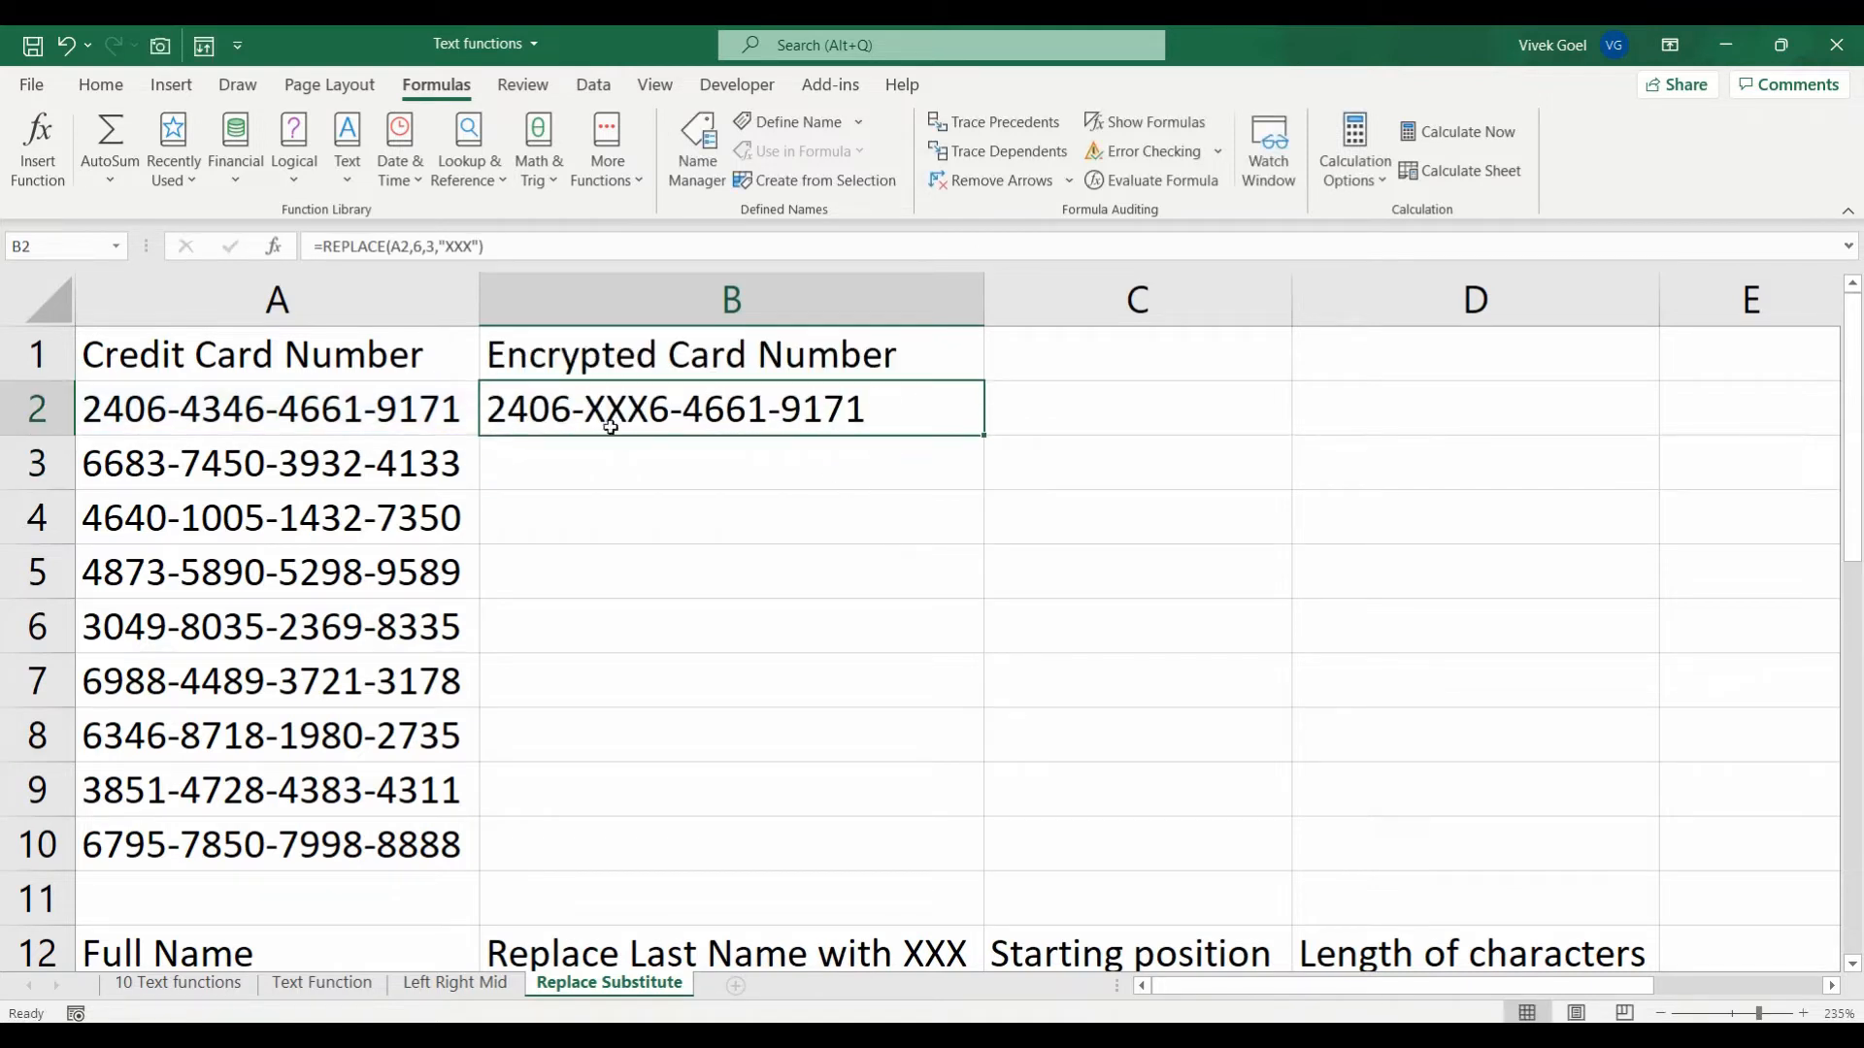
{"action": "key", "text": "Delete"}
Step: Examine the credit card numbers listed in column A beside the empty Encrypted Card Number column
{"action": "key", "text": "Left"}
{"action": "key", "text": "Up"}
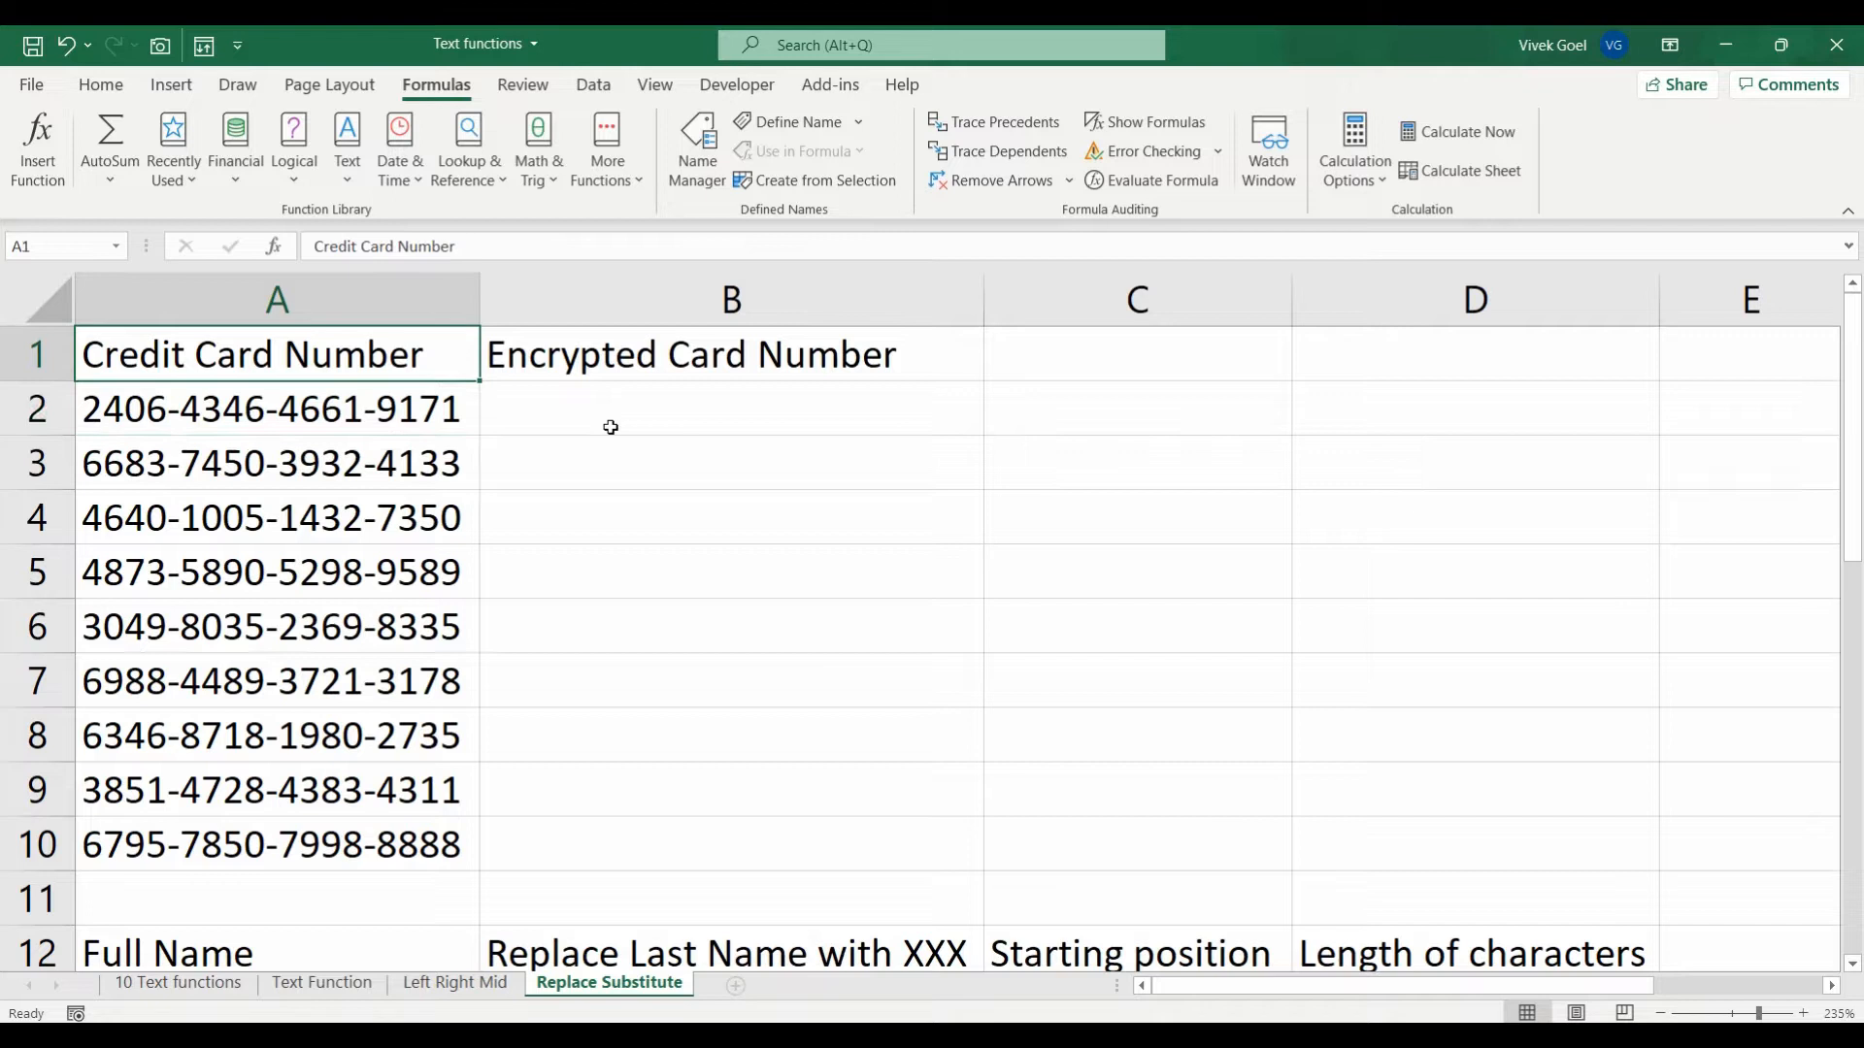
{"action": "key", "text": "shift+Down"}
{"action": "key", "text": "shift+Down"}
{"action": "key", "text": "shift+Down"}
{"action": "key", "text": "shift+Down"}
{"action": "key", "text": "shift+Down"}
{"action": "key", "text": "shift+Down"}
{"action": "key", "text": "shift+Down"}
{"action": "key", "text": "shift+Down"}
{"action": "key", "text": "shift+Down"}
{"action": "key", "text": "Up"}
{"action": "key", "text": "Right"}
{"action": "key", "text": "Down"}
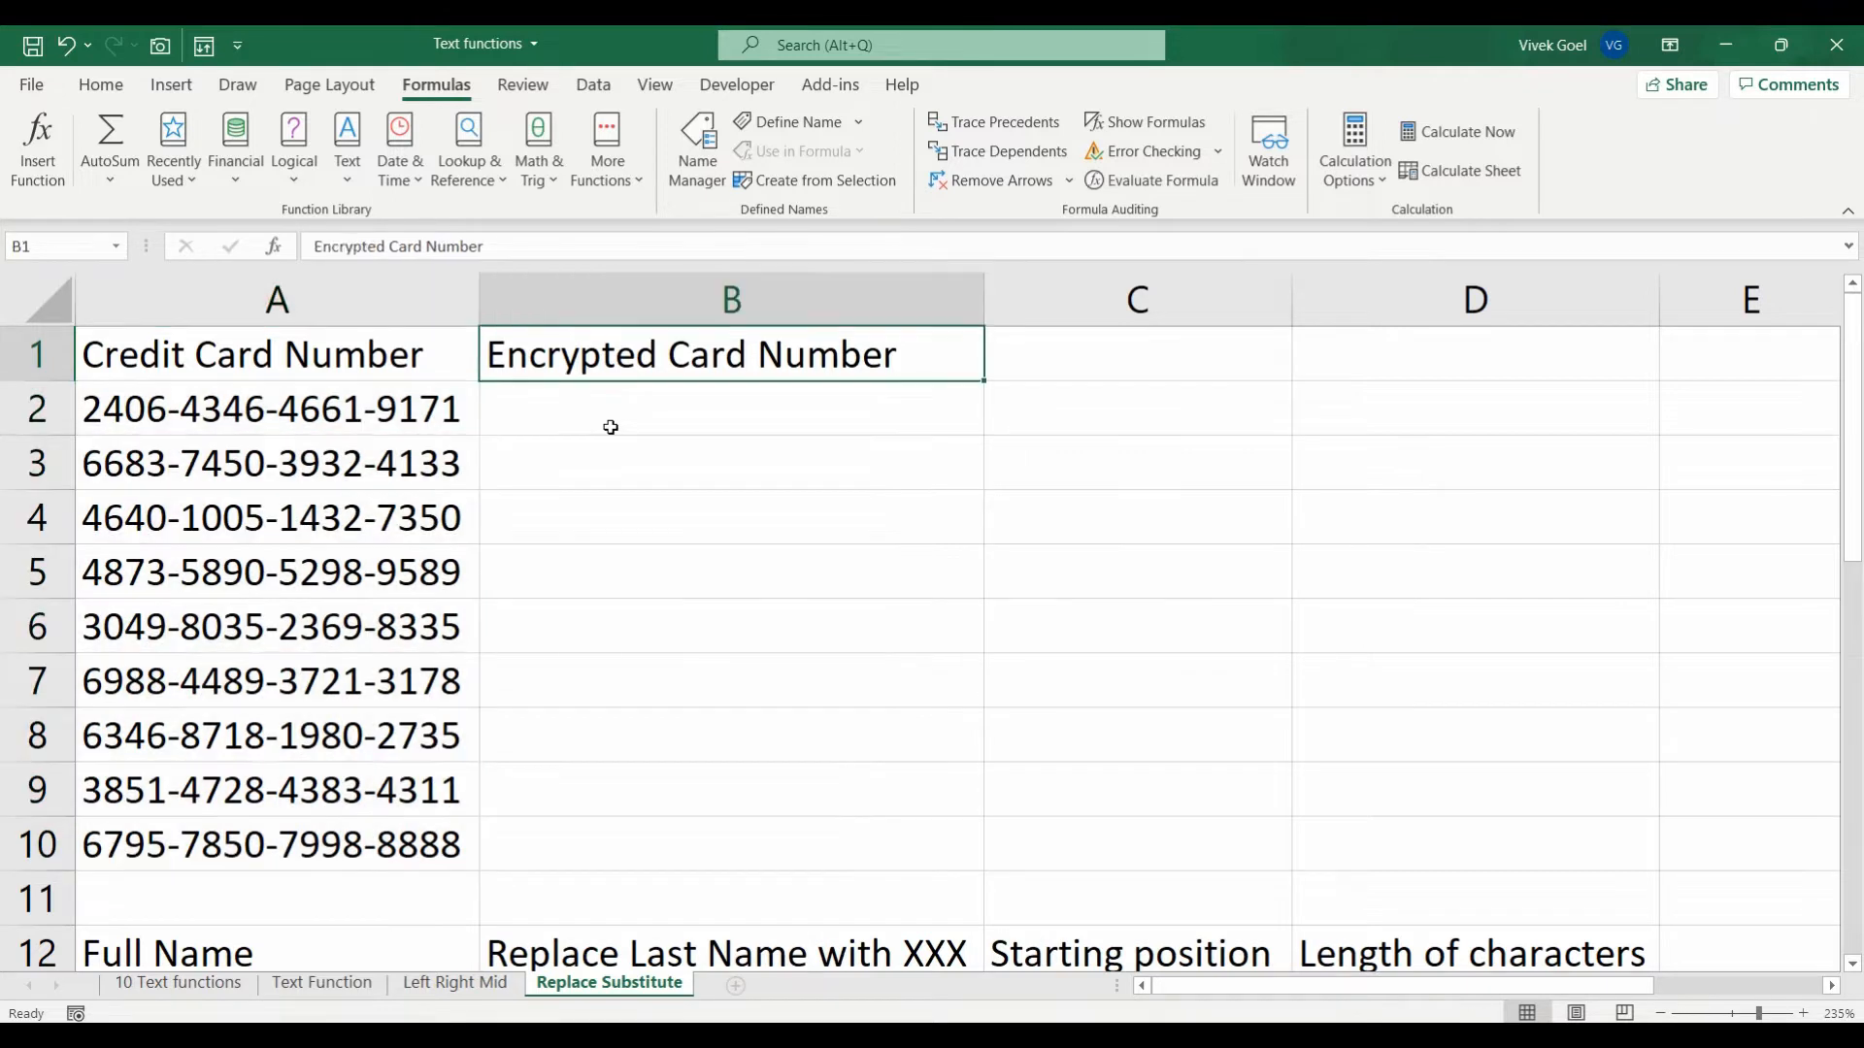
{"action": "type", "text": "=con"}
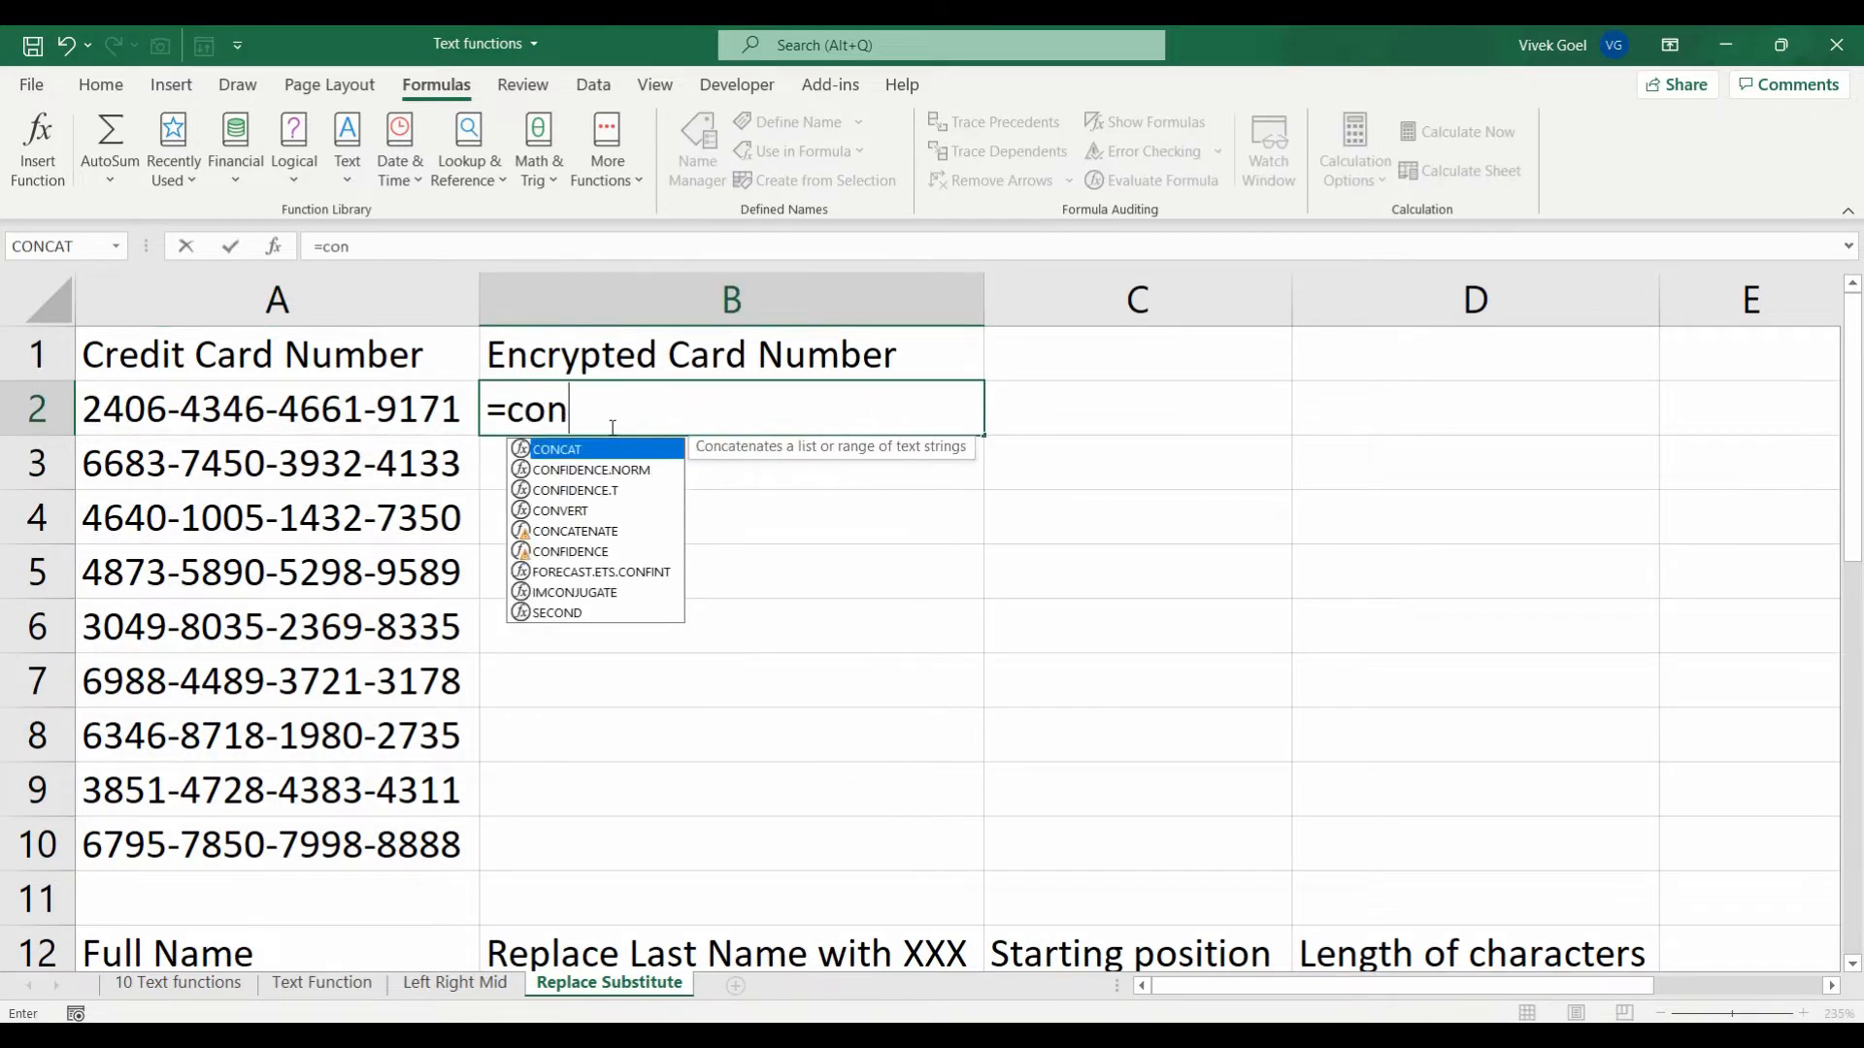
{"action": "key", "text": "Tab"}
{"action": "type", "text": "rand"}
{"action": "key", "text": "Down"}
{"action": "key", "text": "Down"}
{"action": "key", "text": "Tab"}
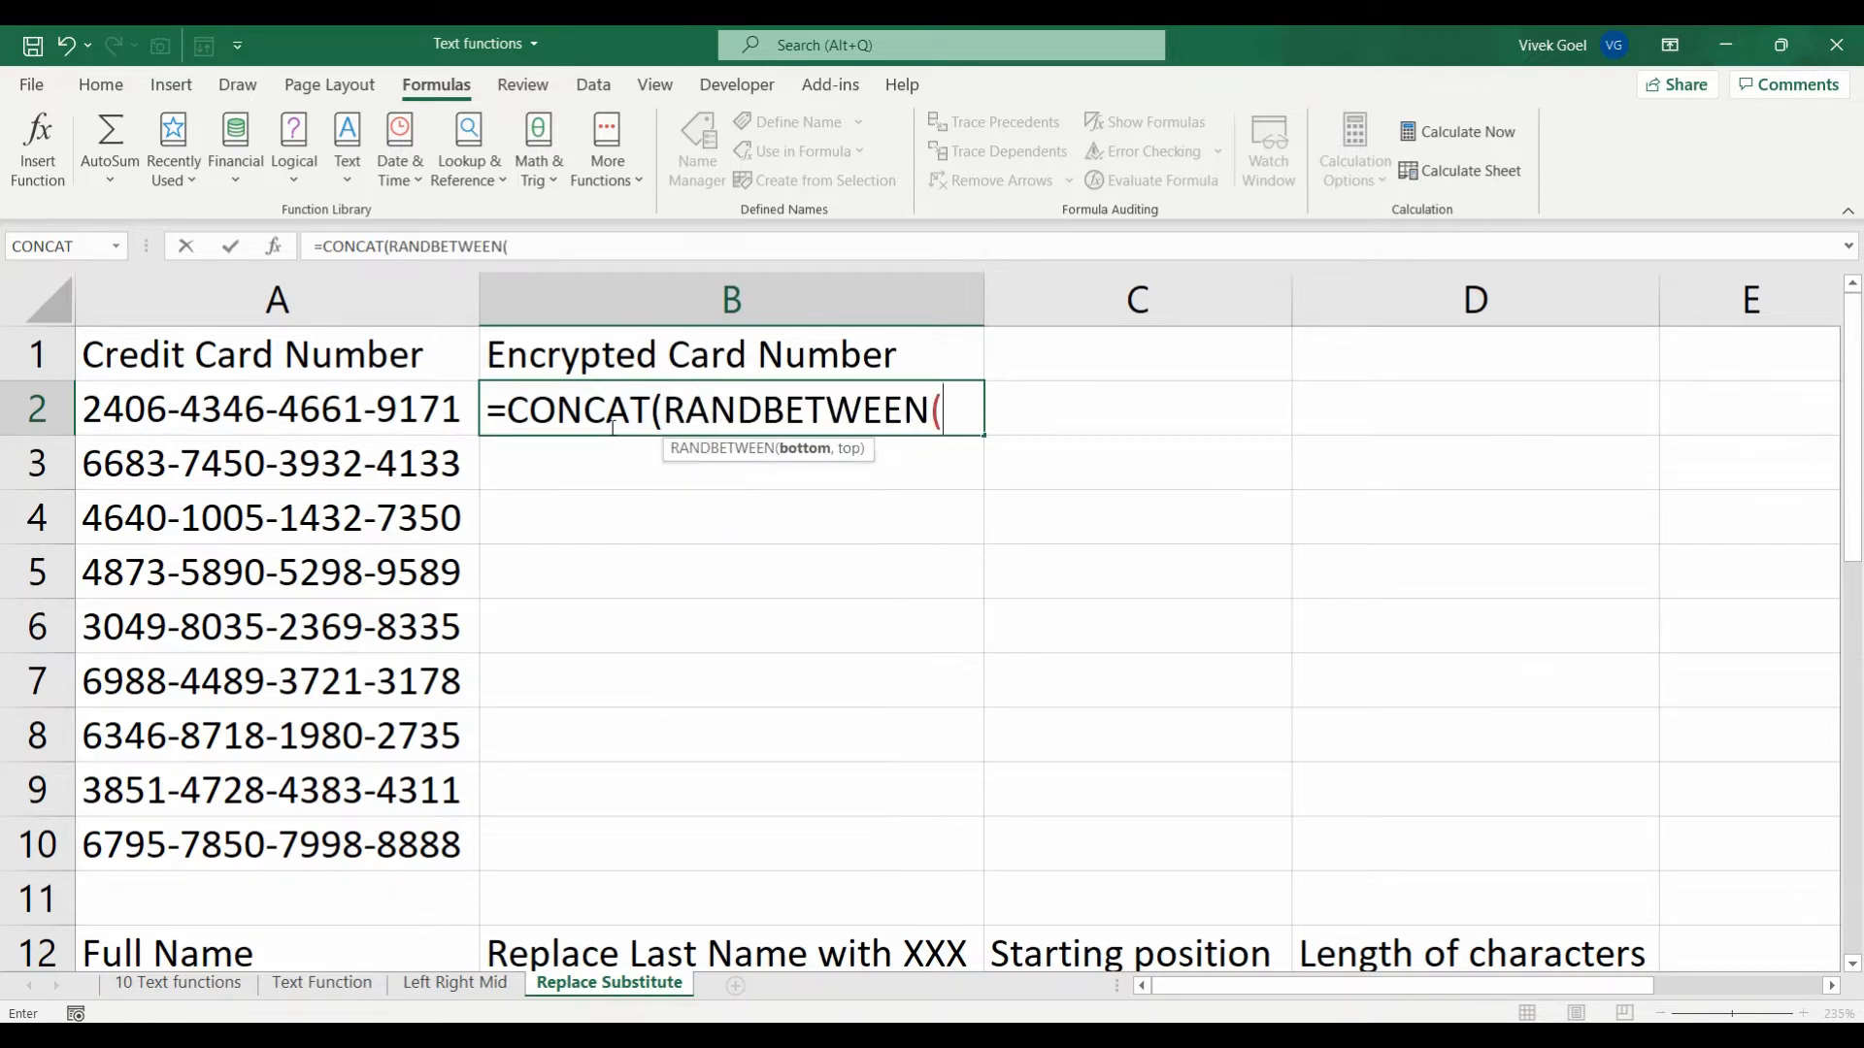
{"action": "type", "text": "1111,9999"}
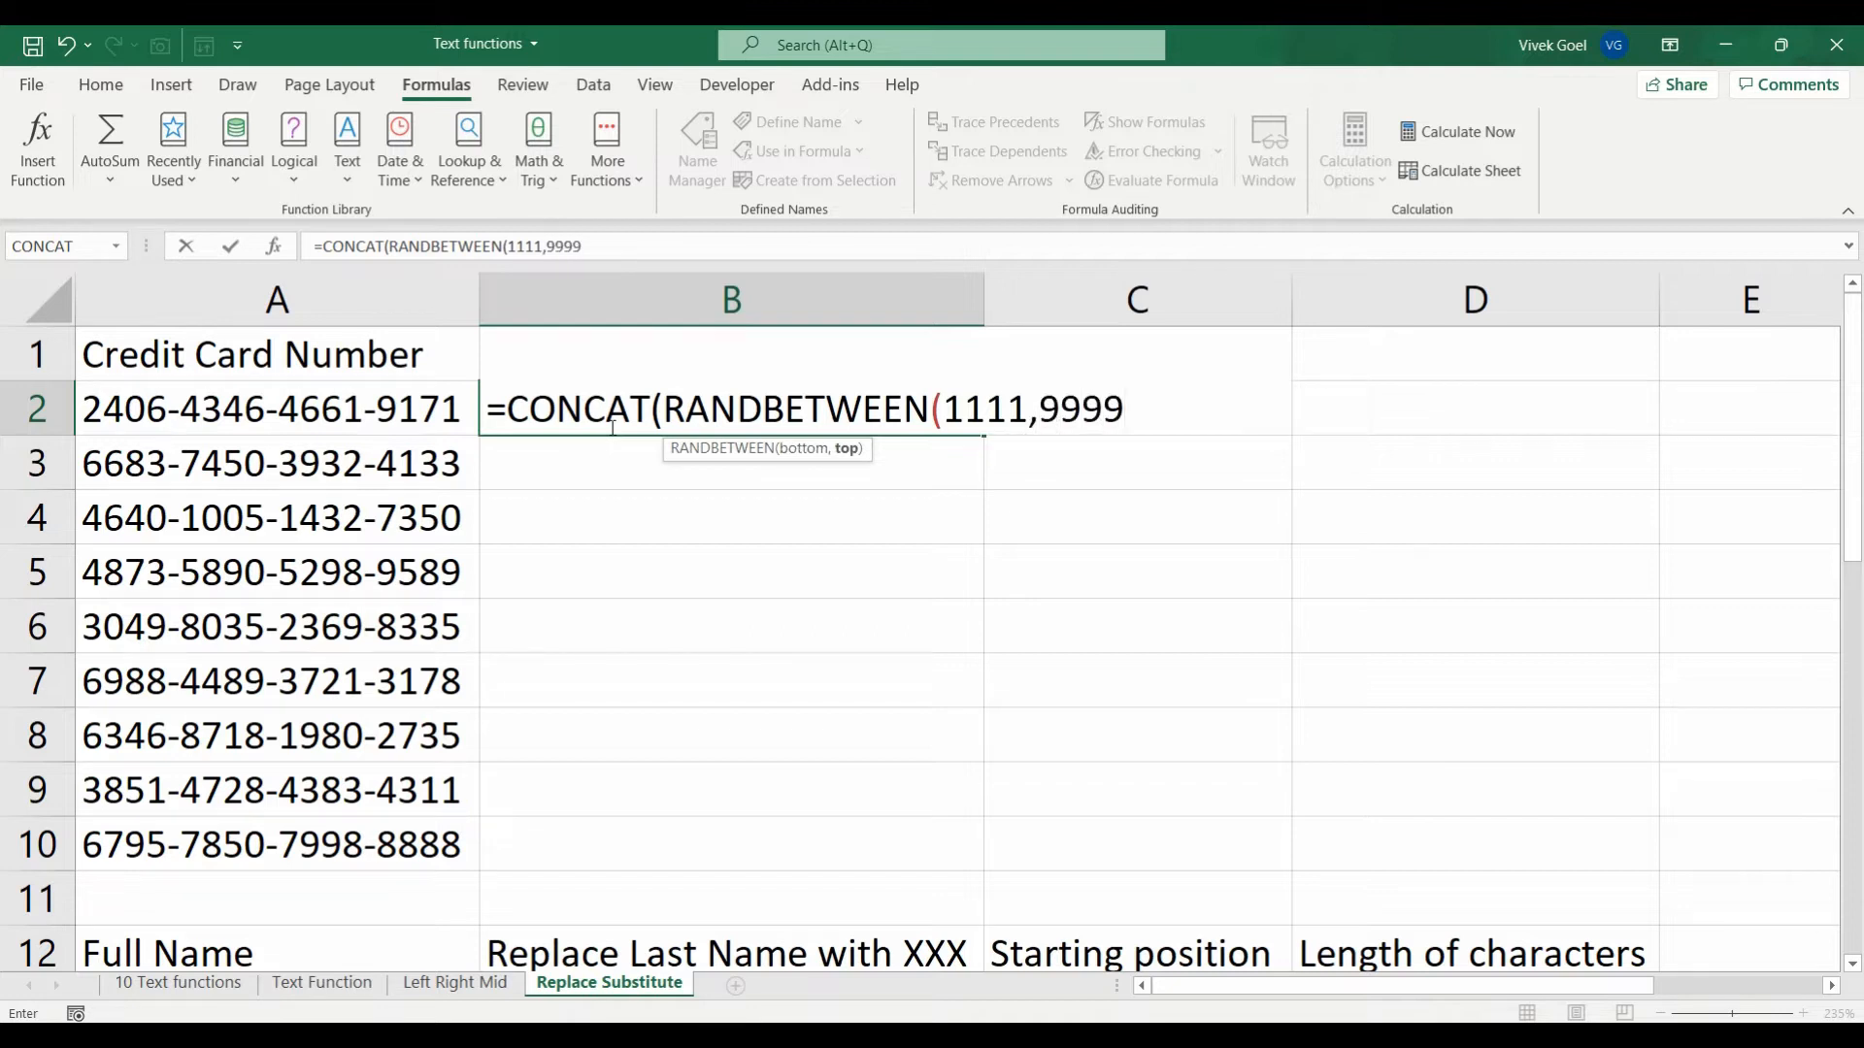
{"action": "type", "text": ")"}
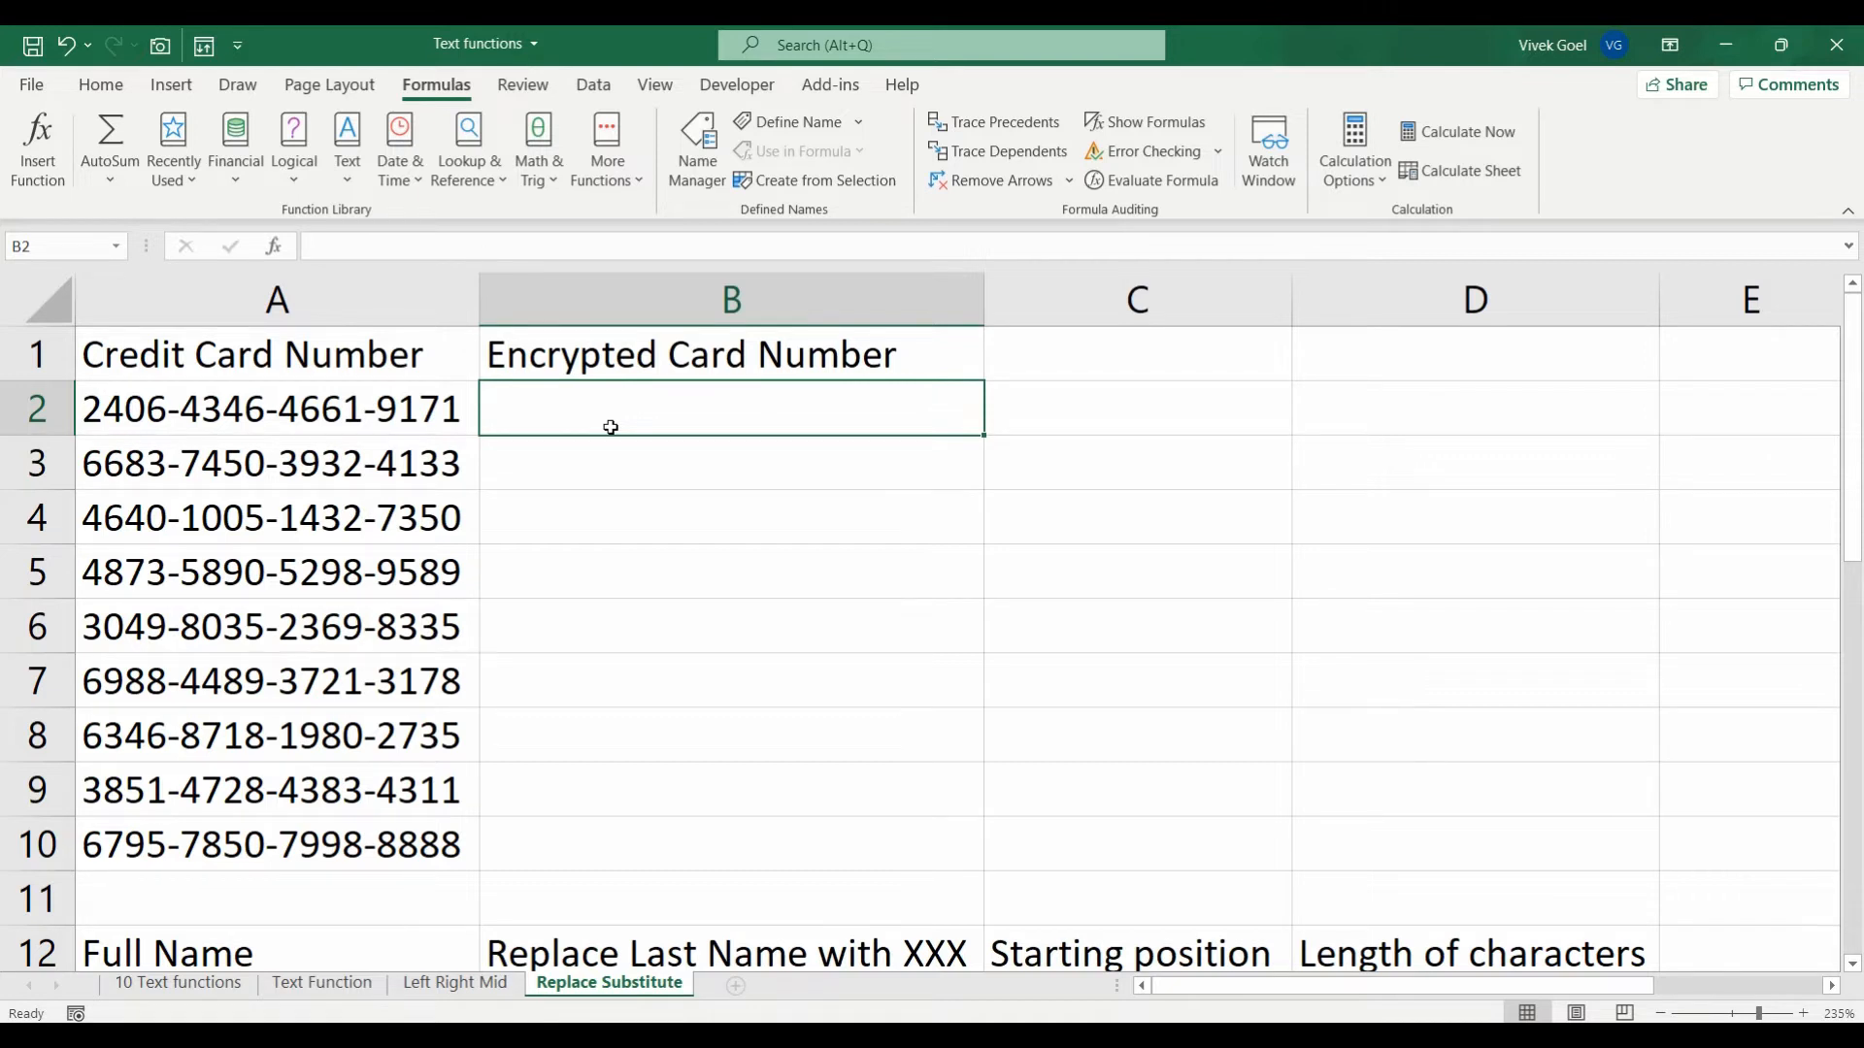
{"action": "type", "text": "Quick Time"}
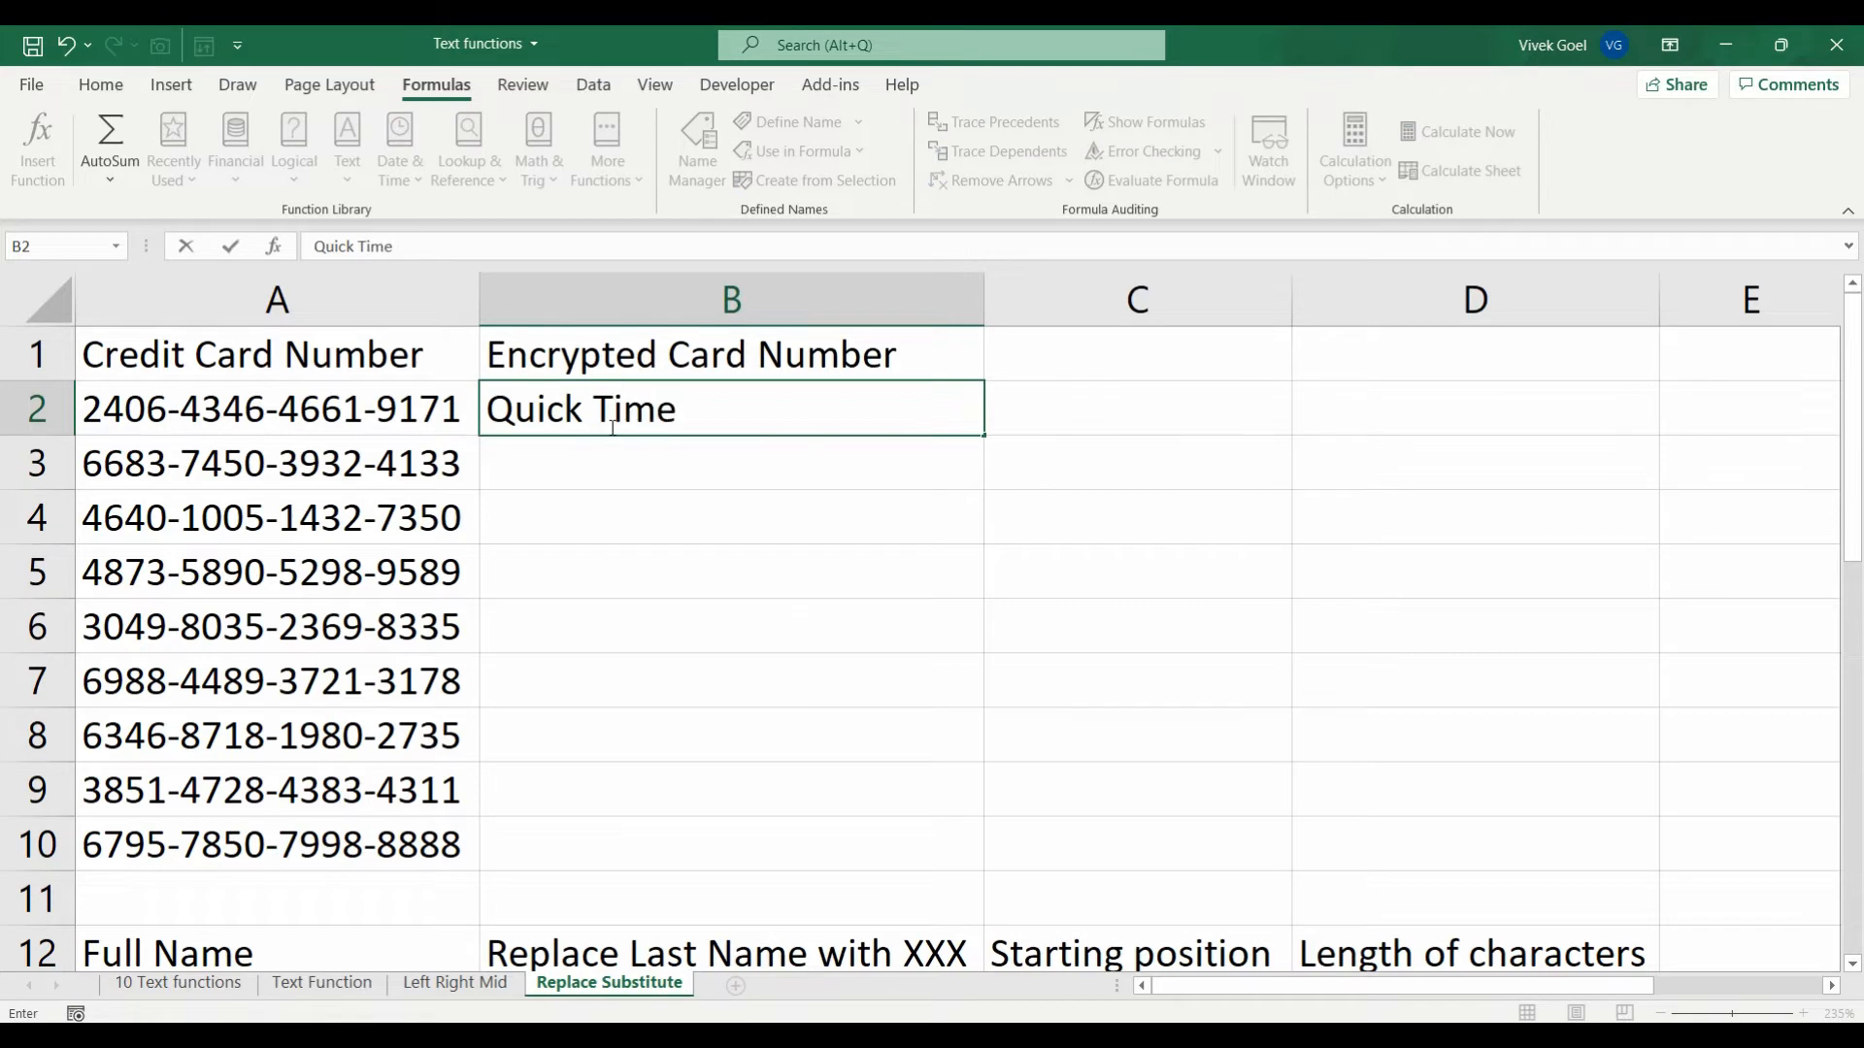
{"action": "key", "text": "Return"}
{"action": "left_click", "coordinate": [611, 427]}
{"action": "key", "text": "Delete"}
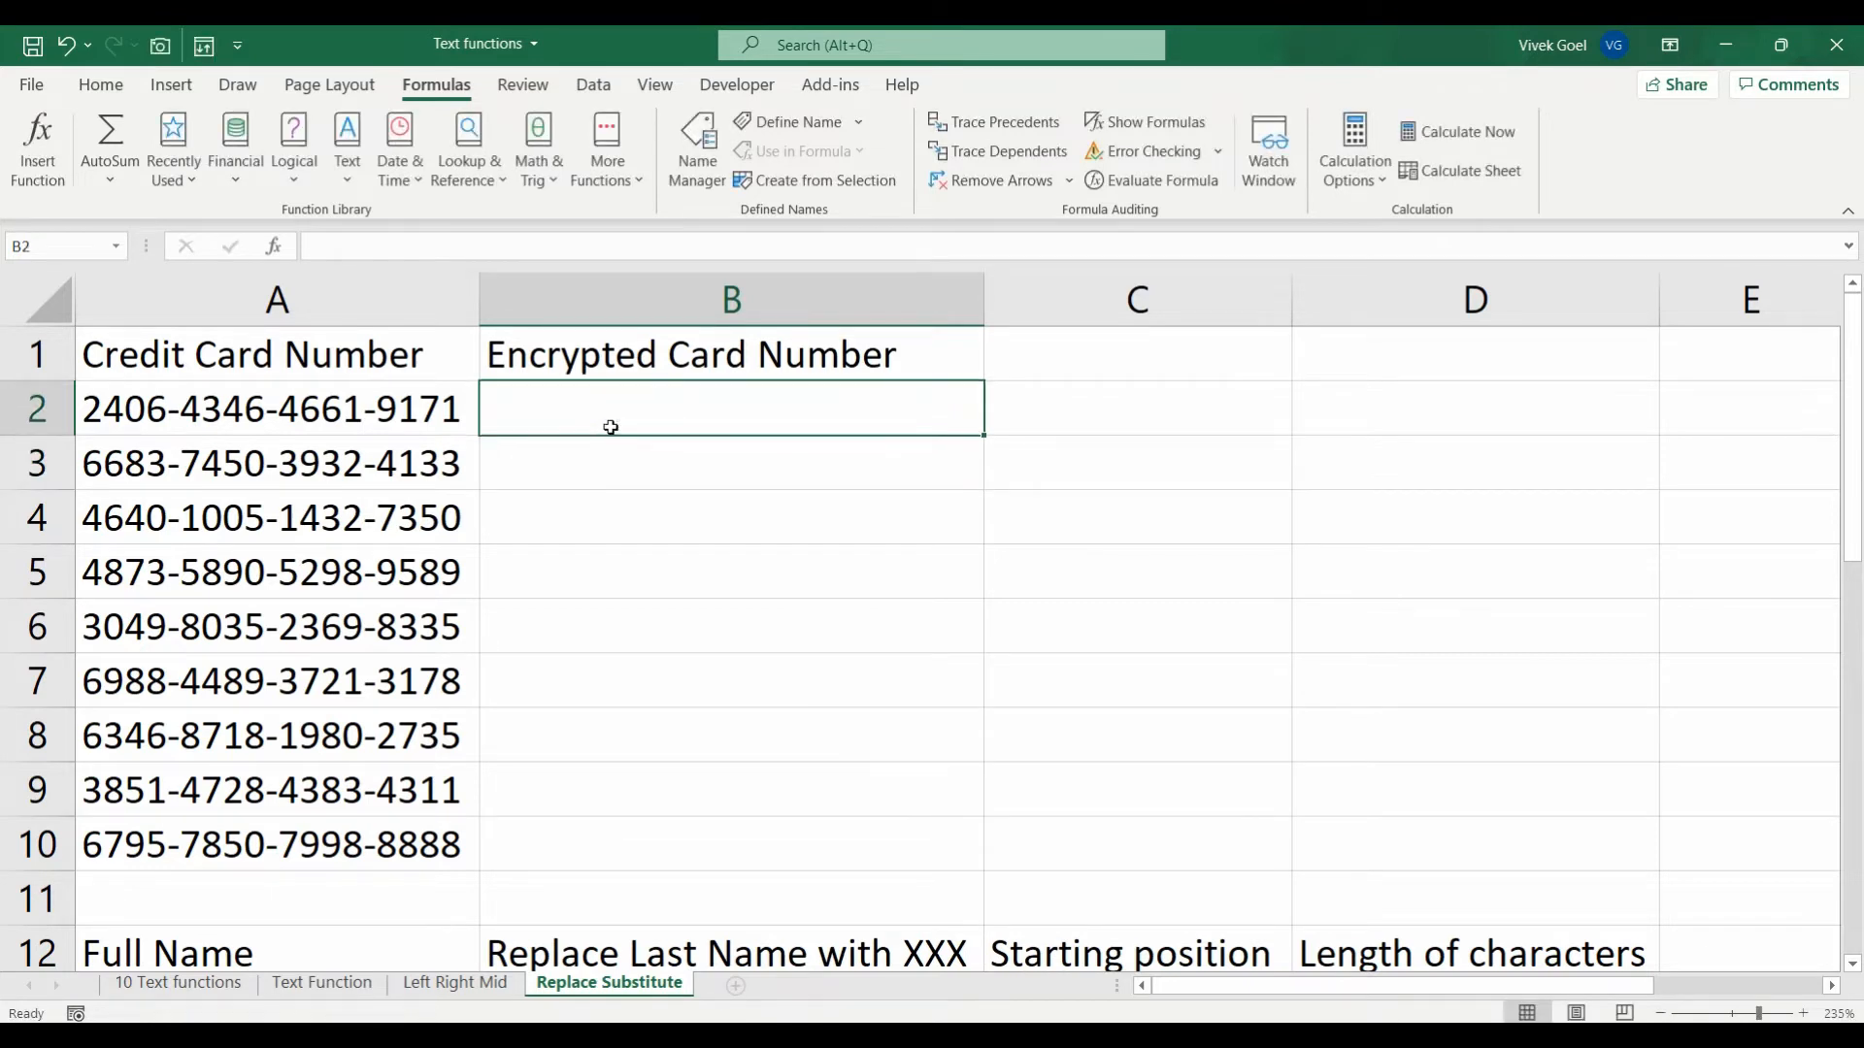
Step: Mask the middle digits of the card number in B2 with =REPLACE(A2,6,9,"XXXX-XXXX") and fill the formula down the column
{"action": "key", "text": "Left"}
{"action": "key", "text": "Right"}
{"action": "key", "text": "Left"}
{"action": "key", "text": "Right"}
{"action": "type", "text": "=re"}
{"action": "key", "text": "Tab"}
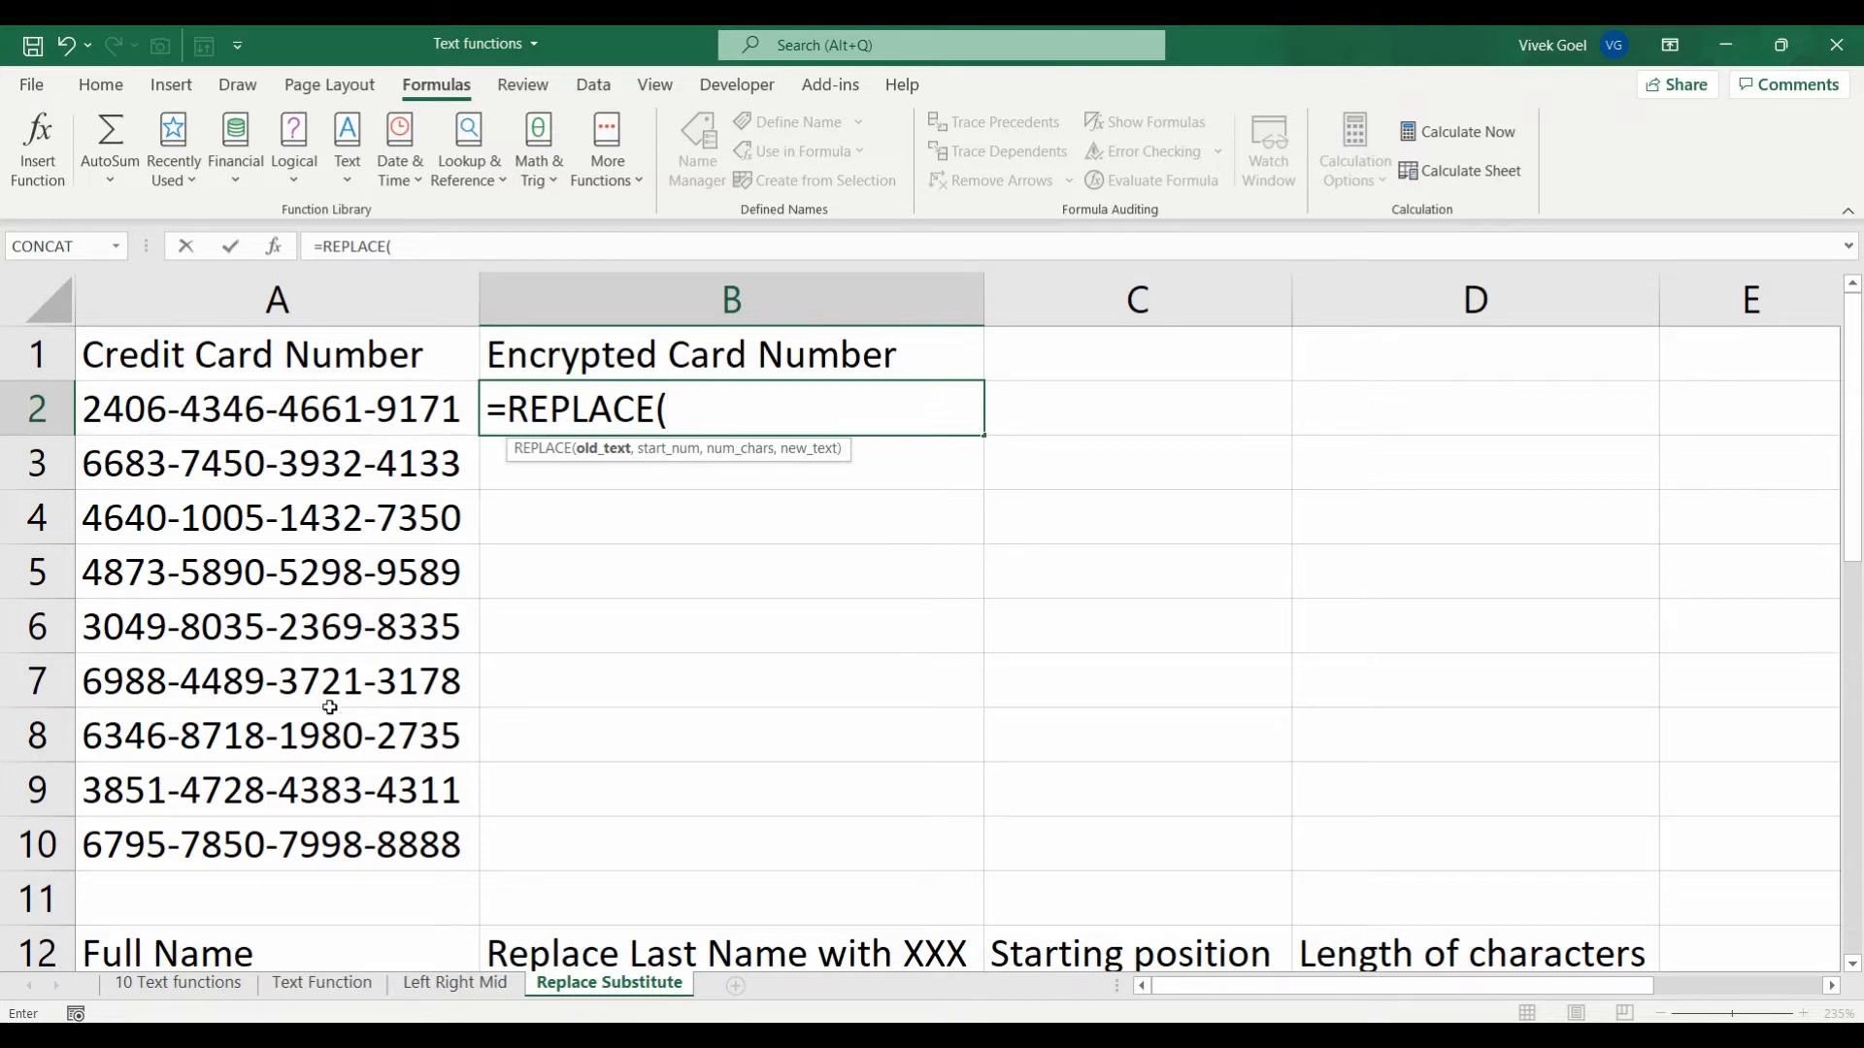
{"action": "left_click", "coordinate": [310, 425]}
{"action": "type", "text": ","}
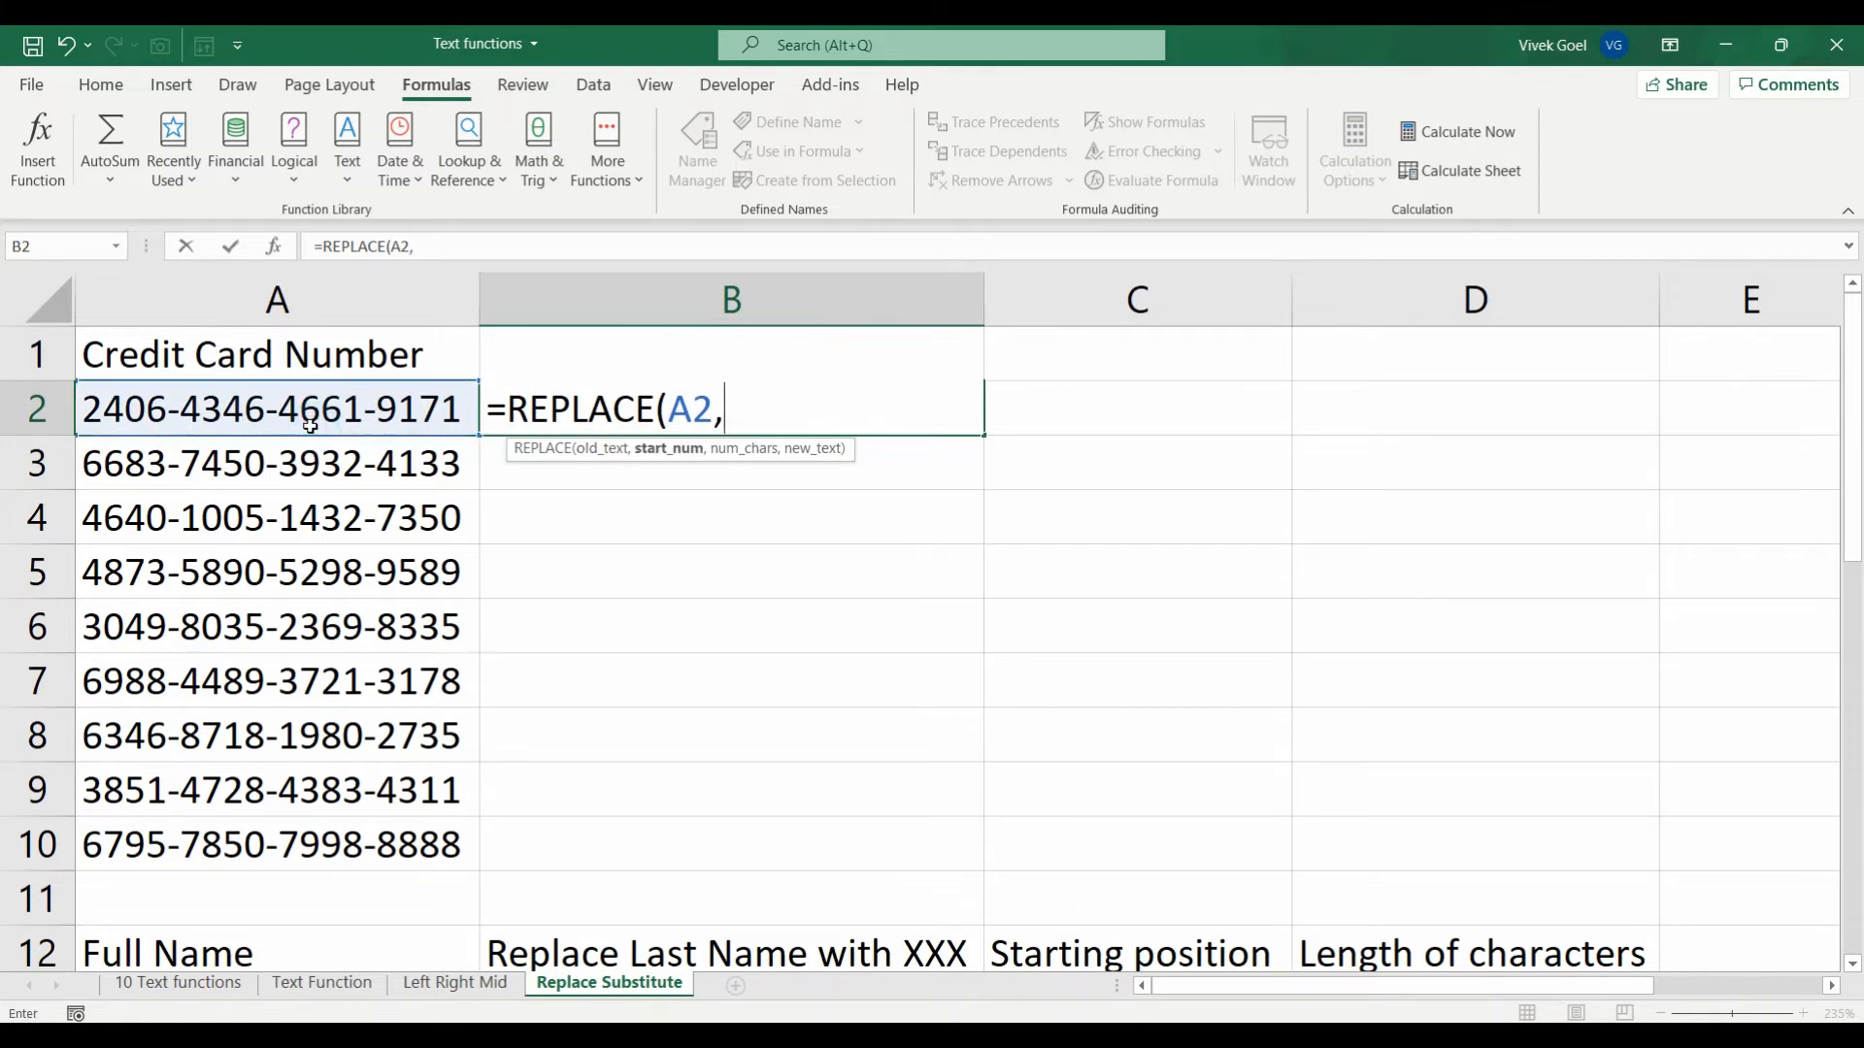
{"action": "type", "text": "6"}
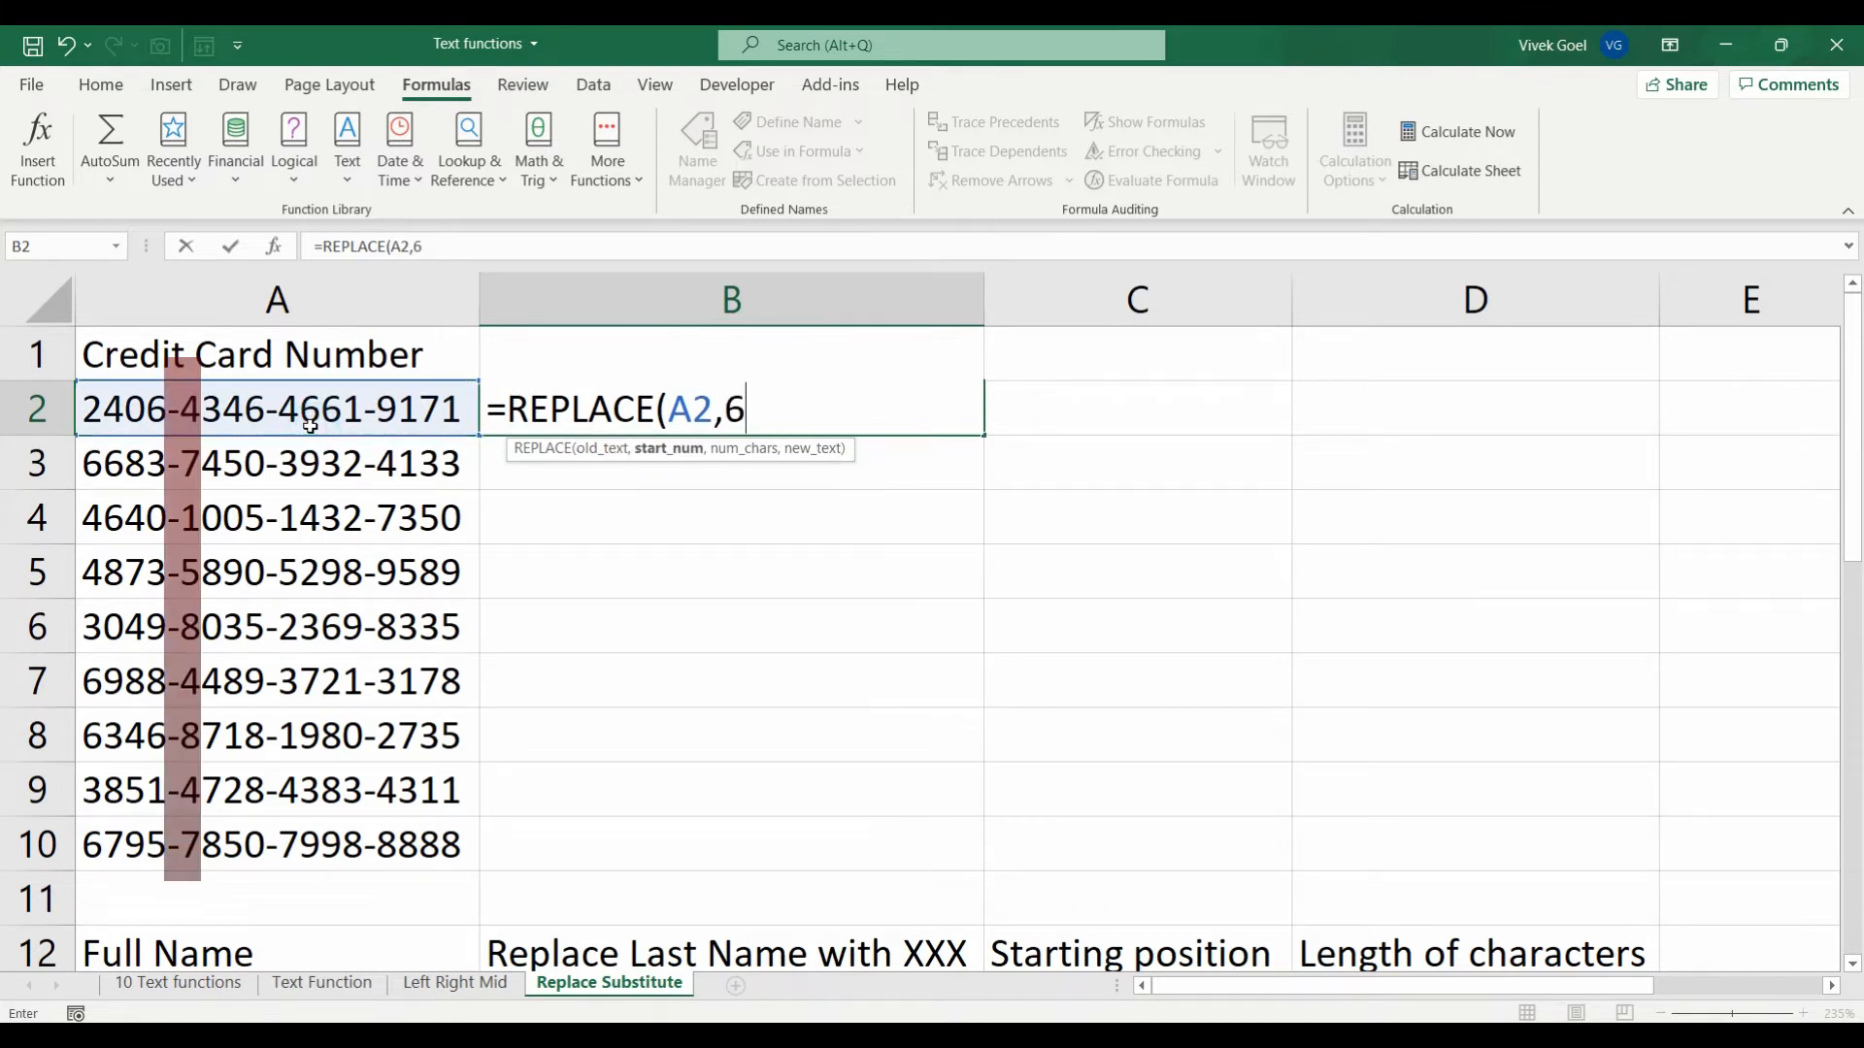
{"action": "type", "text": ",9,\"XXXX"}
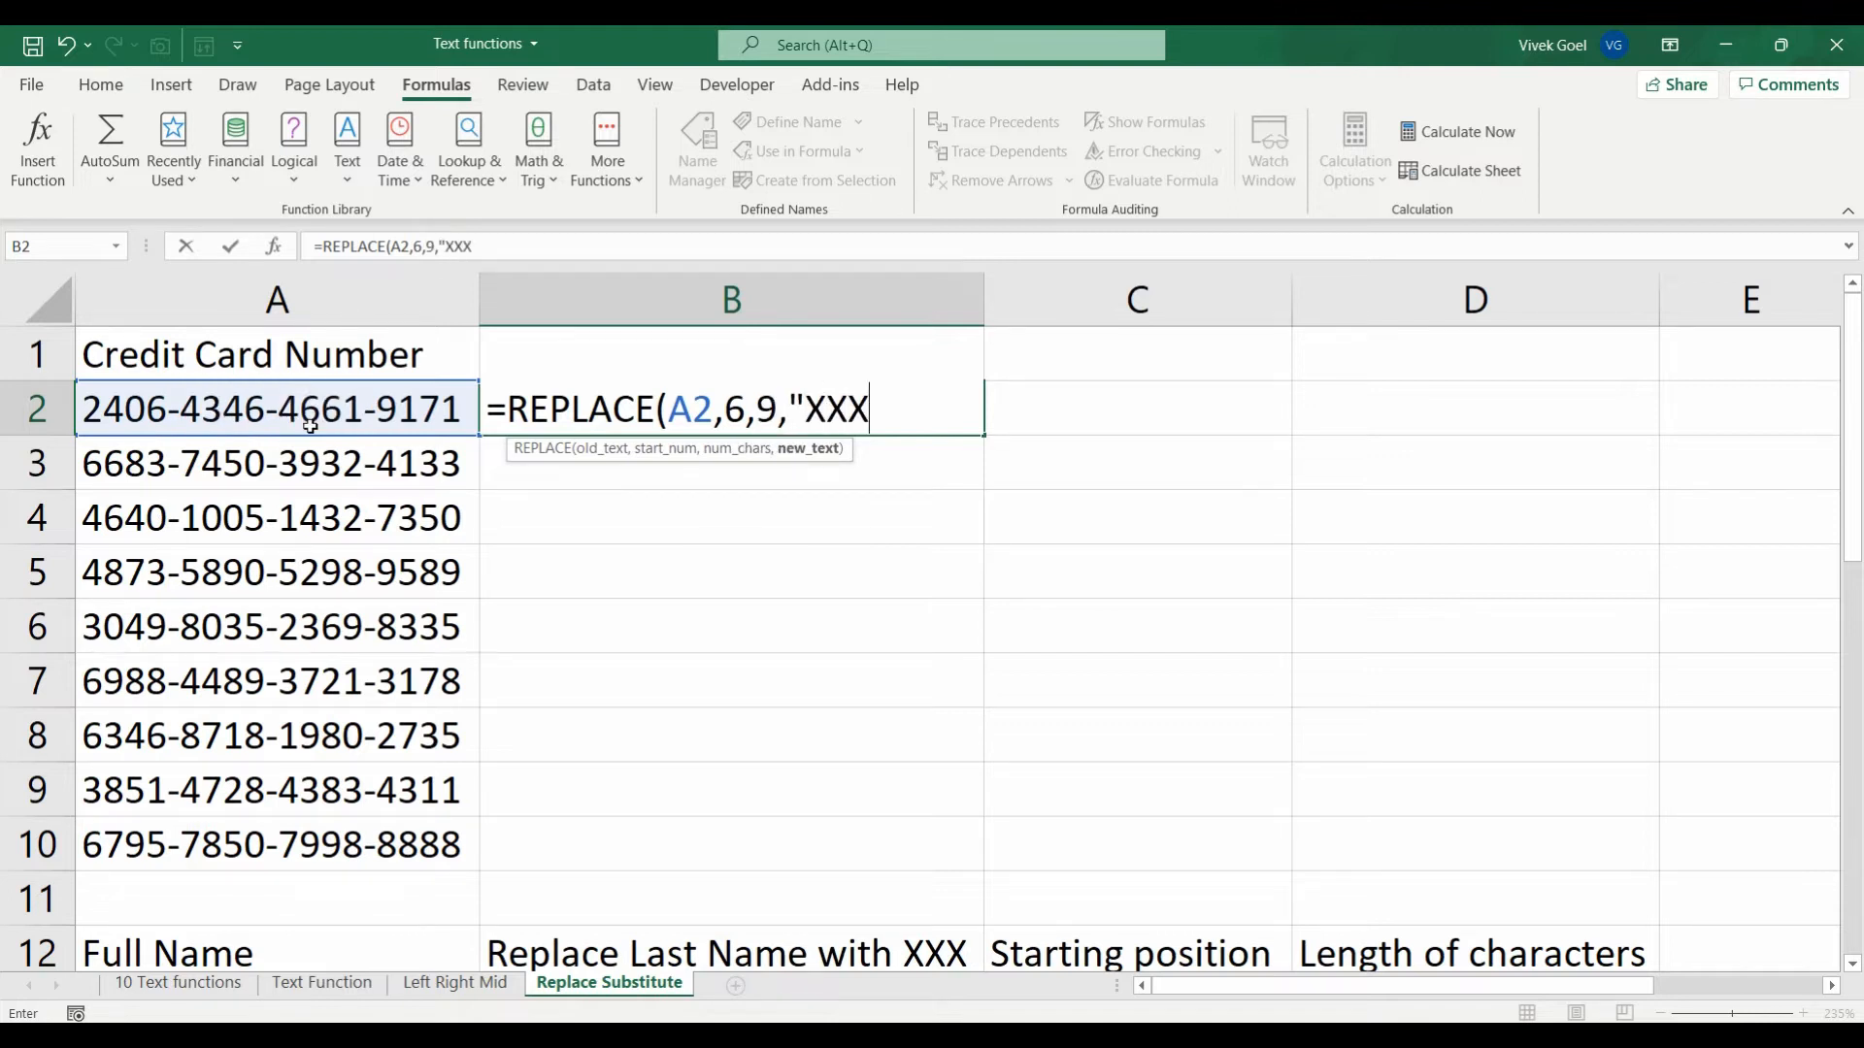
{"action": "type", "text": "-XXXX\")"}
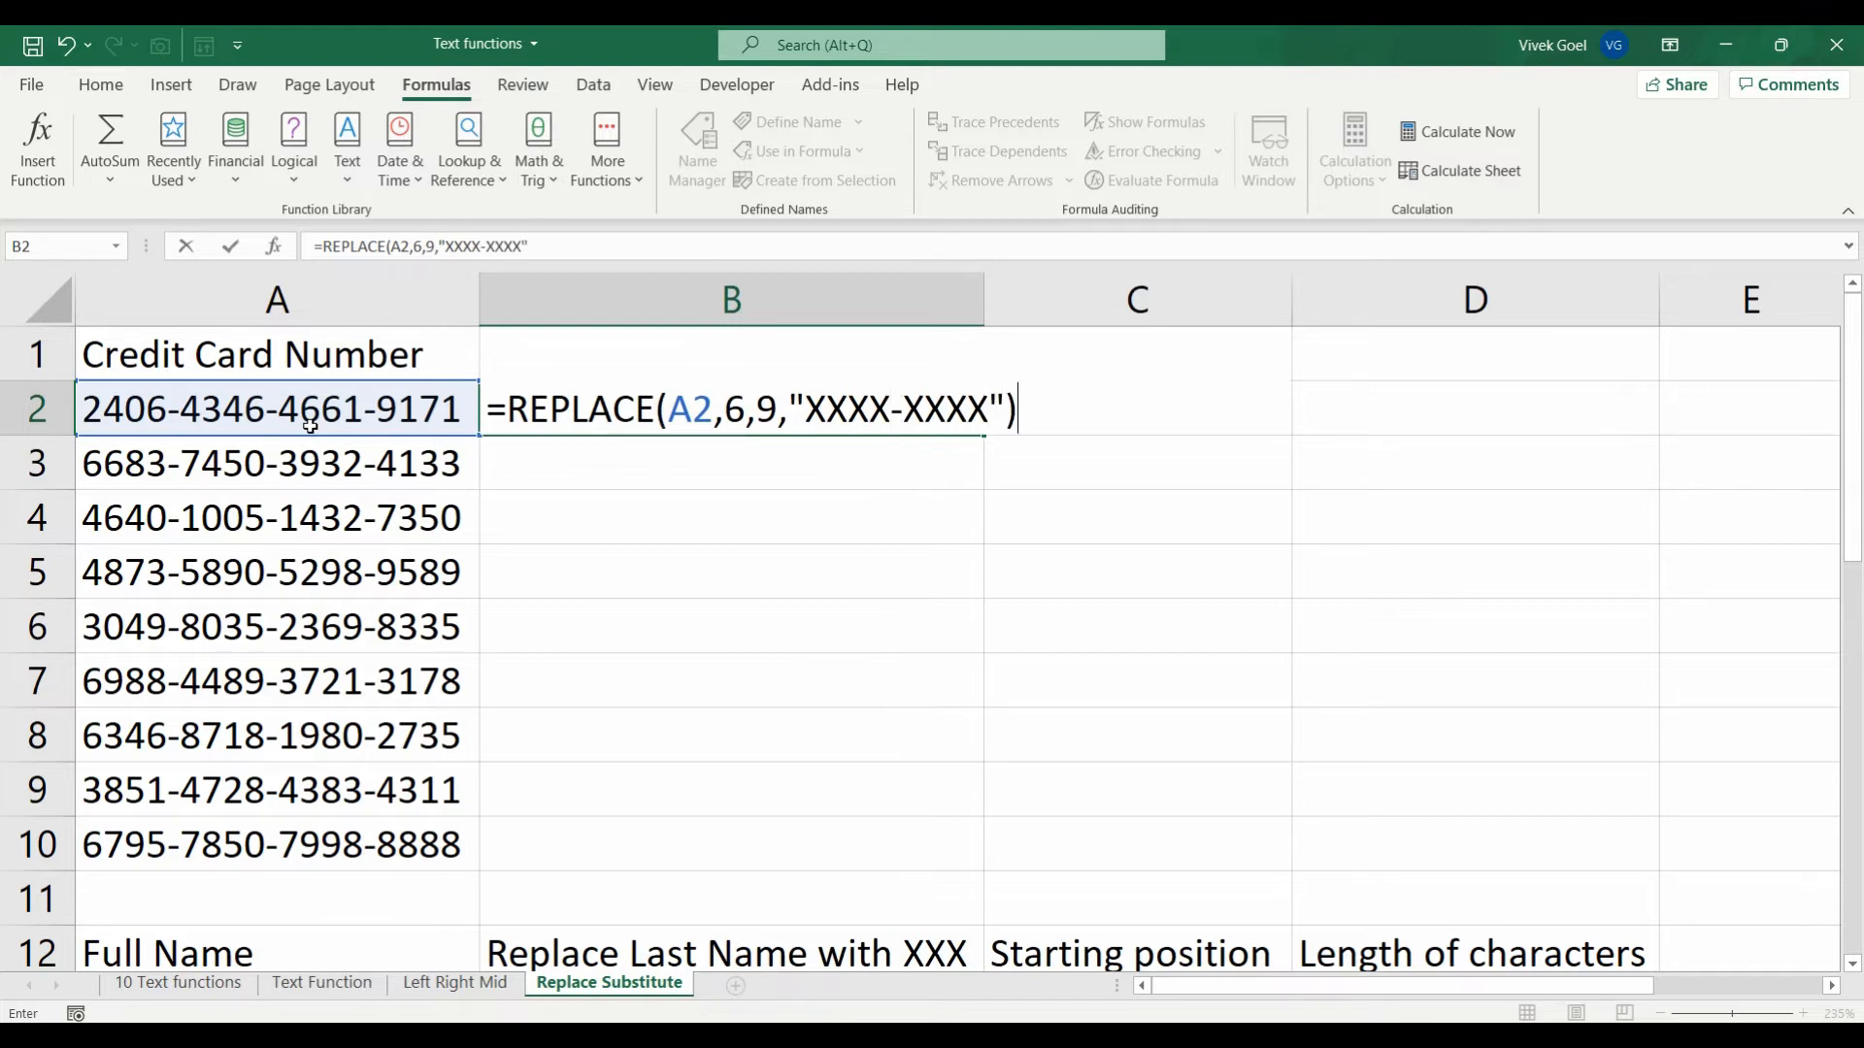
{"action": "key", "text": "Return"}
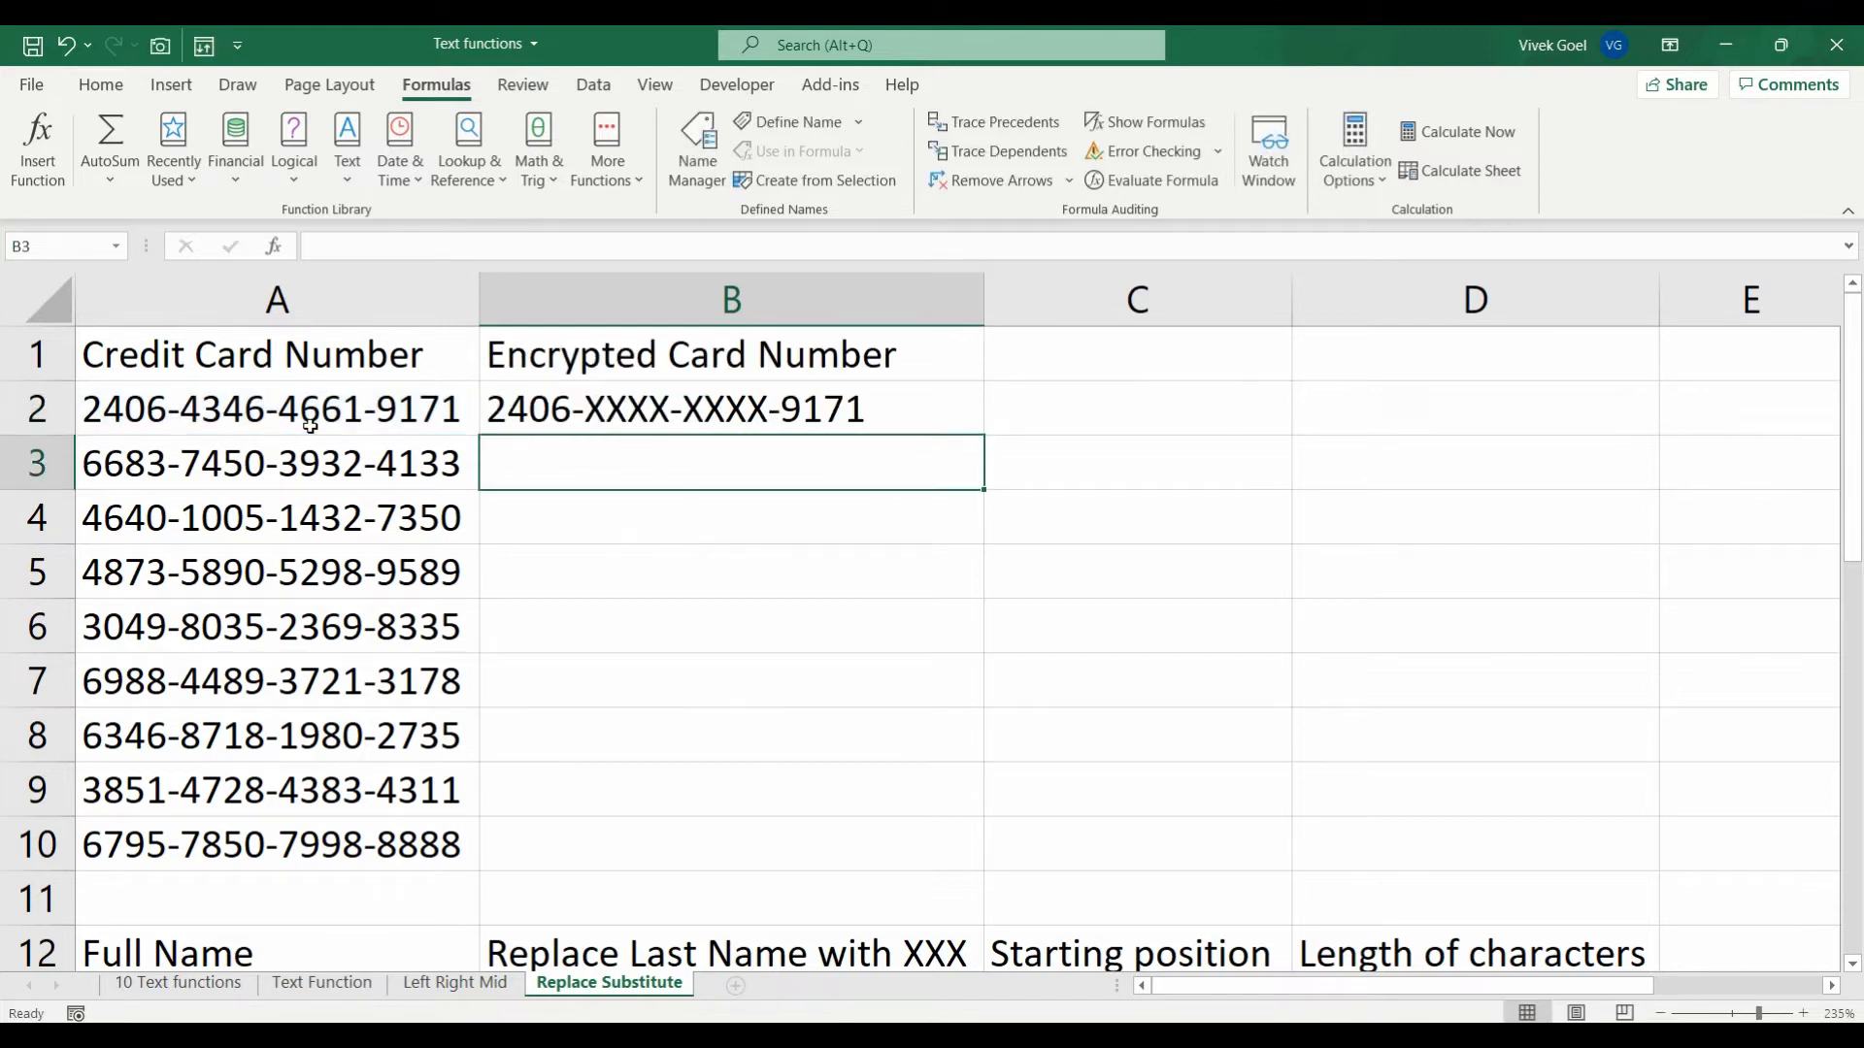
{"action": "key", "text": "Up"}
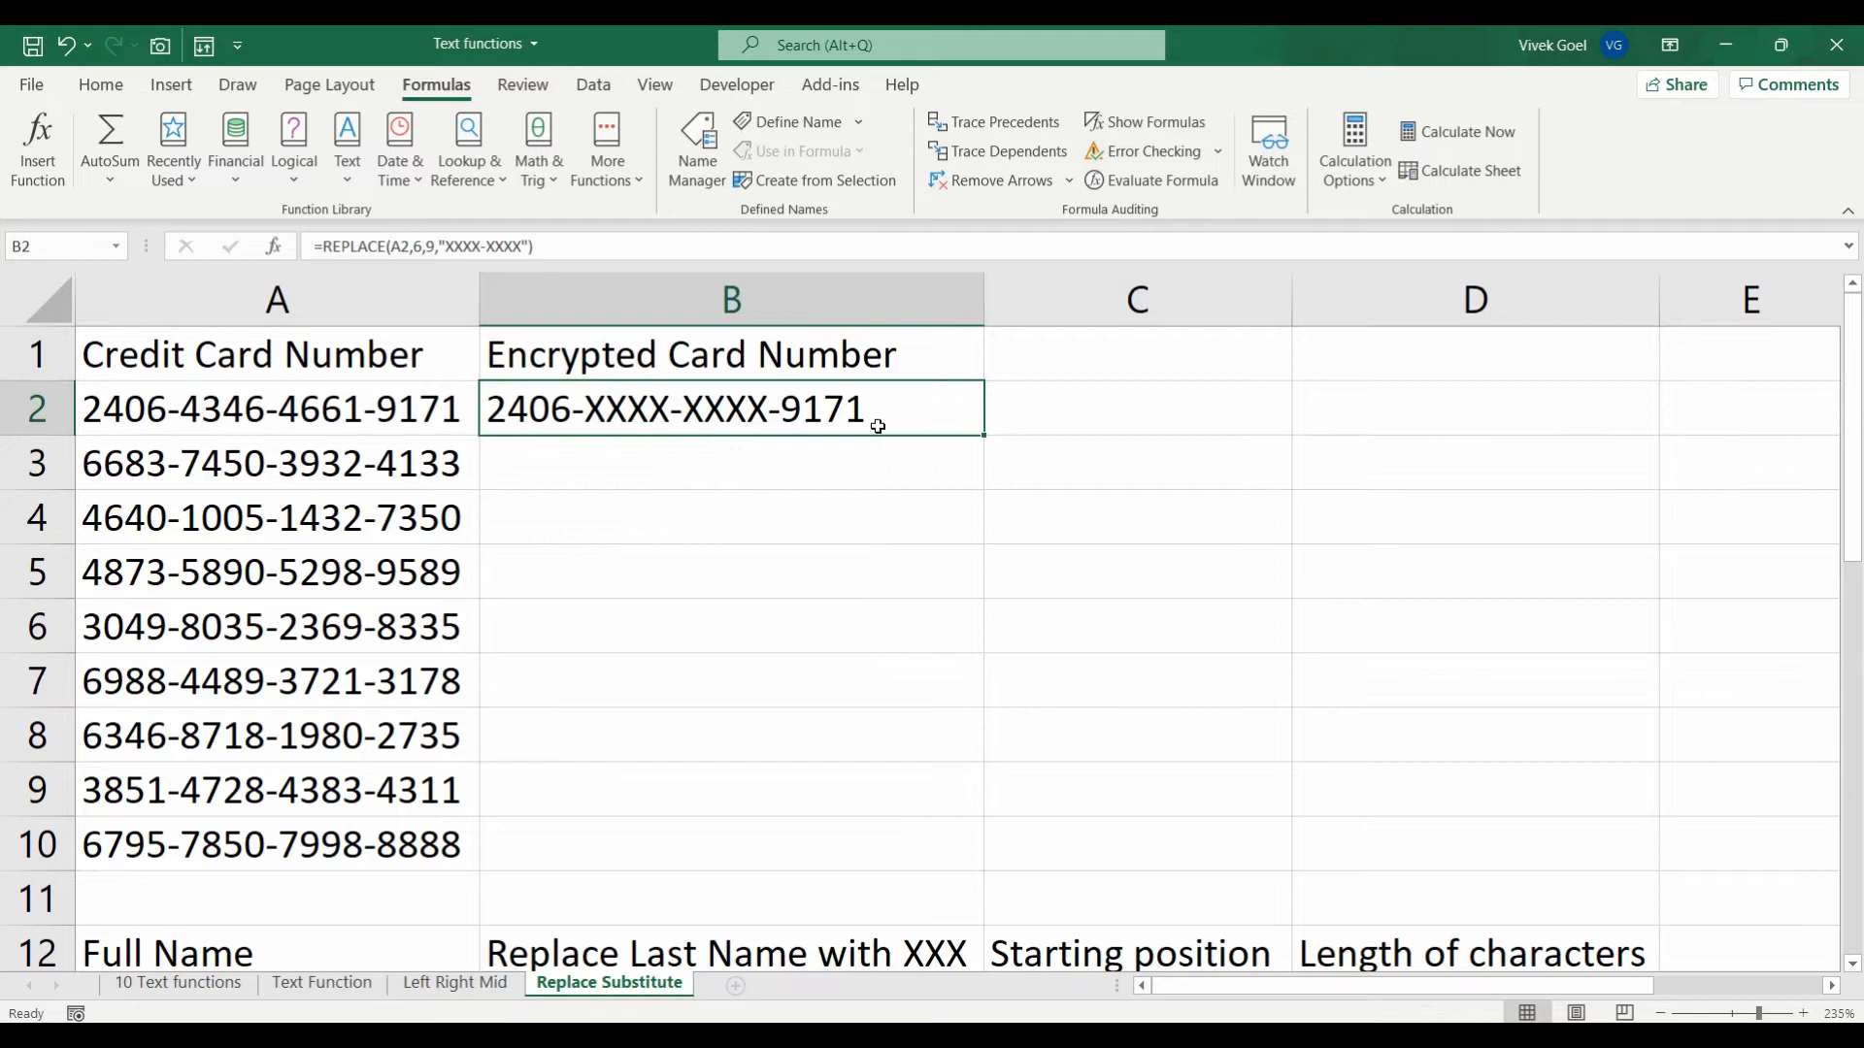
{"action": "double_click", "coordinate": [983, 434]}
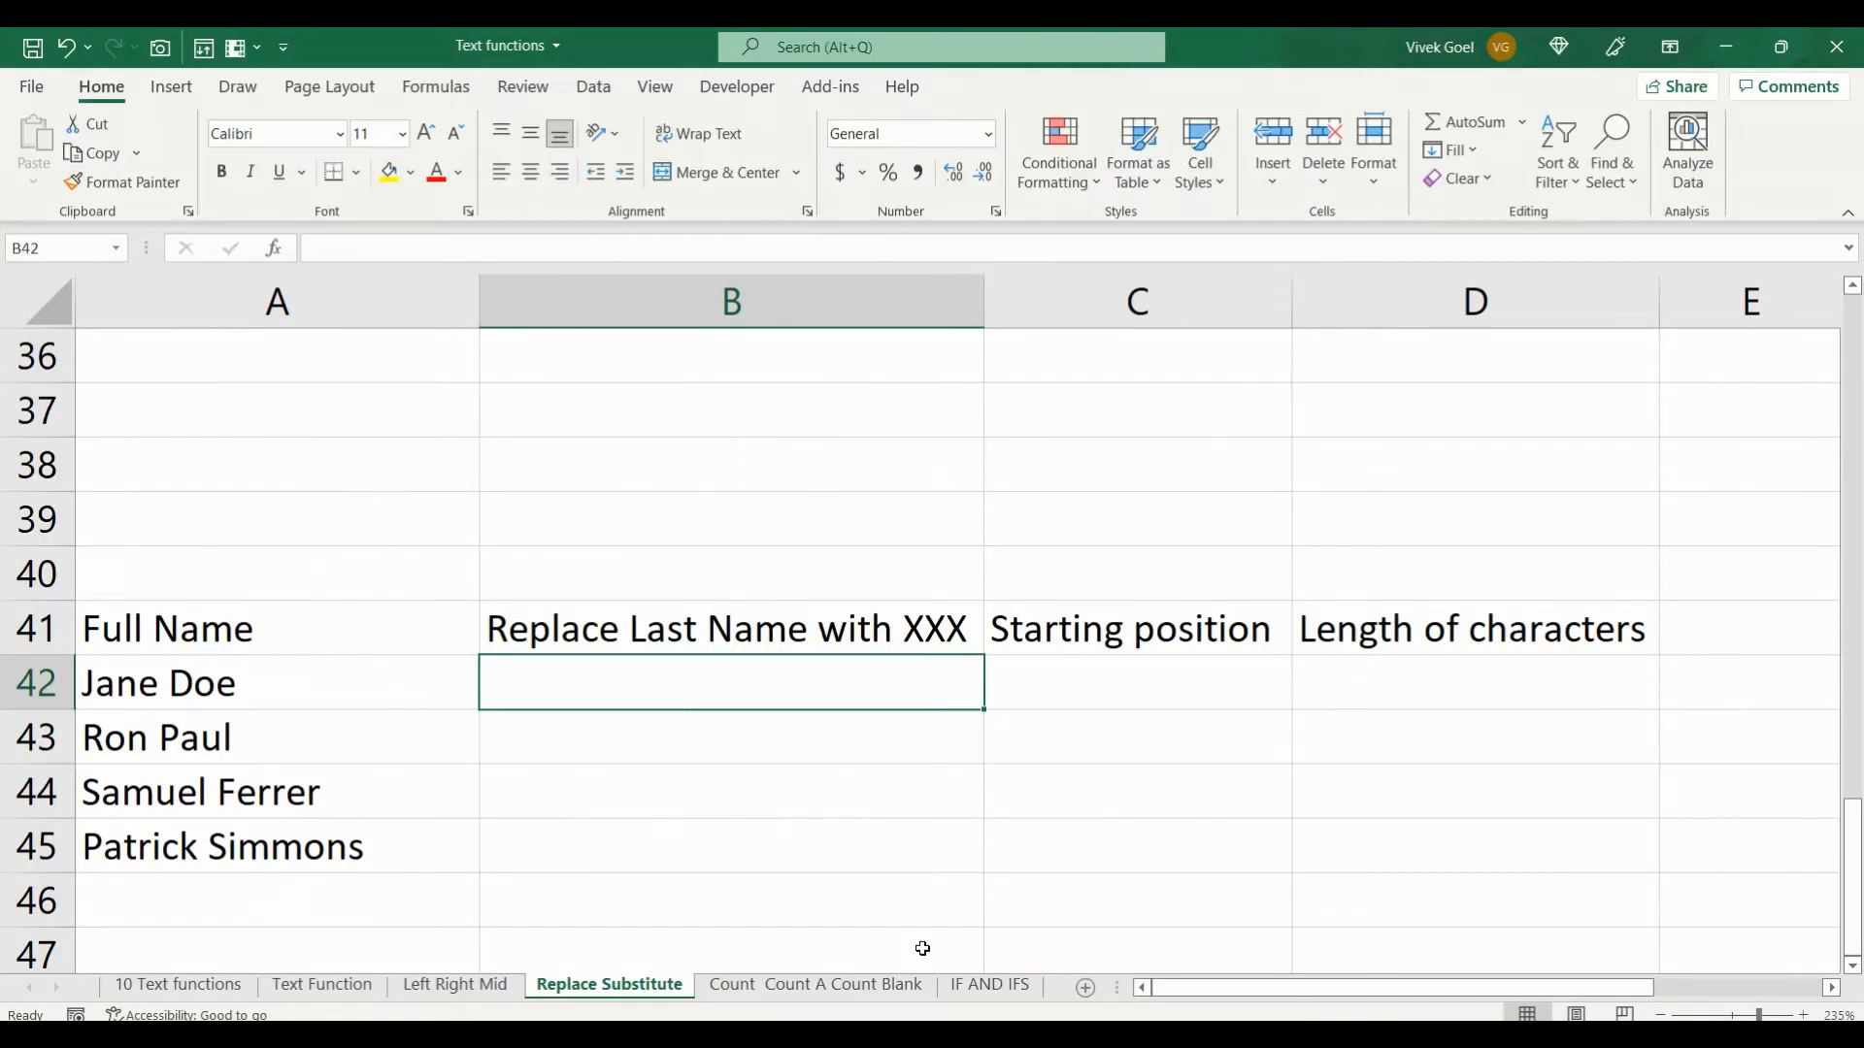
Step: Examine the full names in A42:A45 and the last-name part of the first entry
{"action": "key", "text": "Left"}
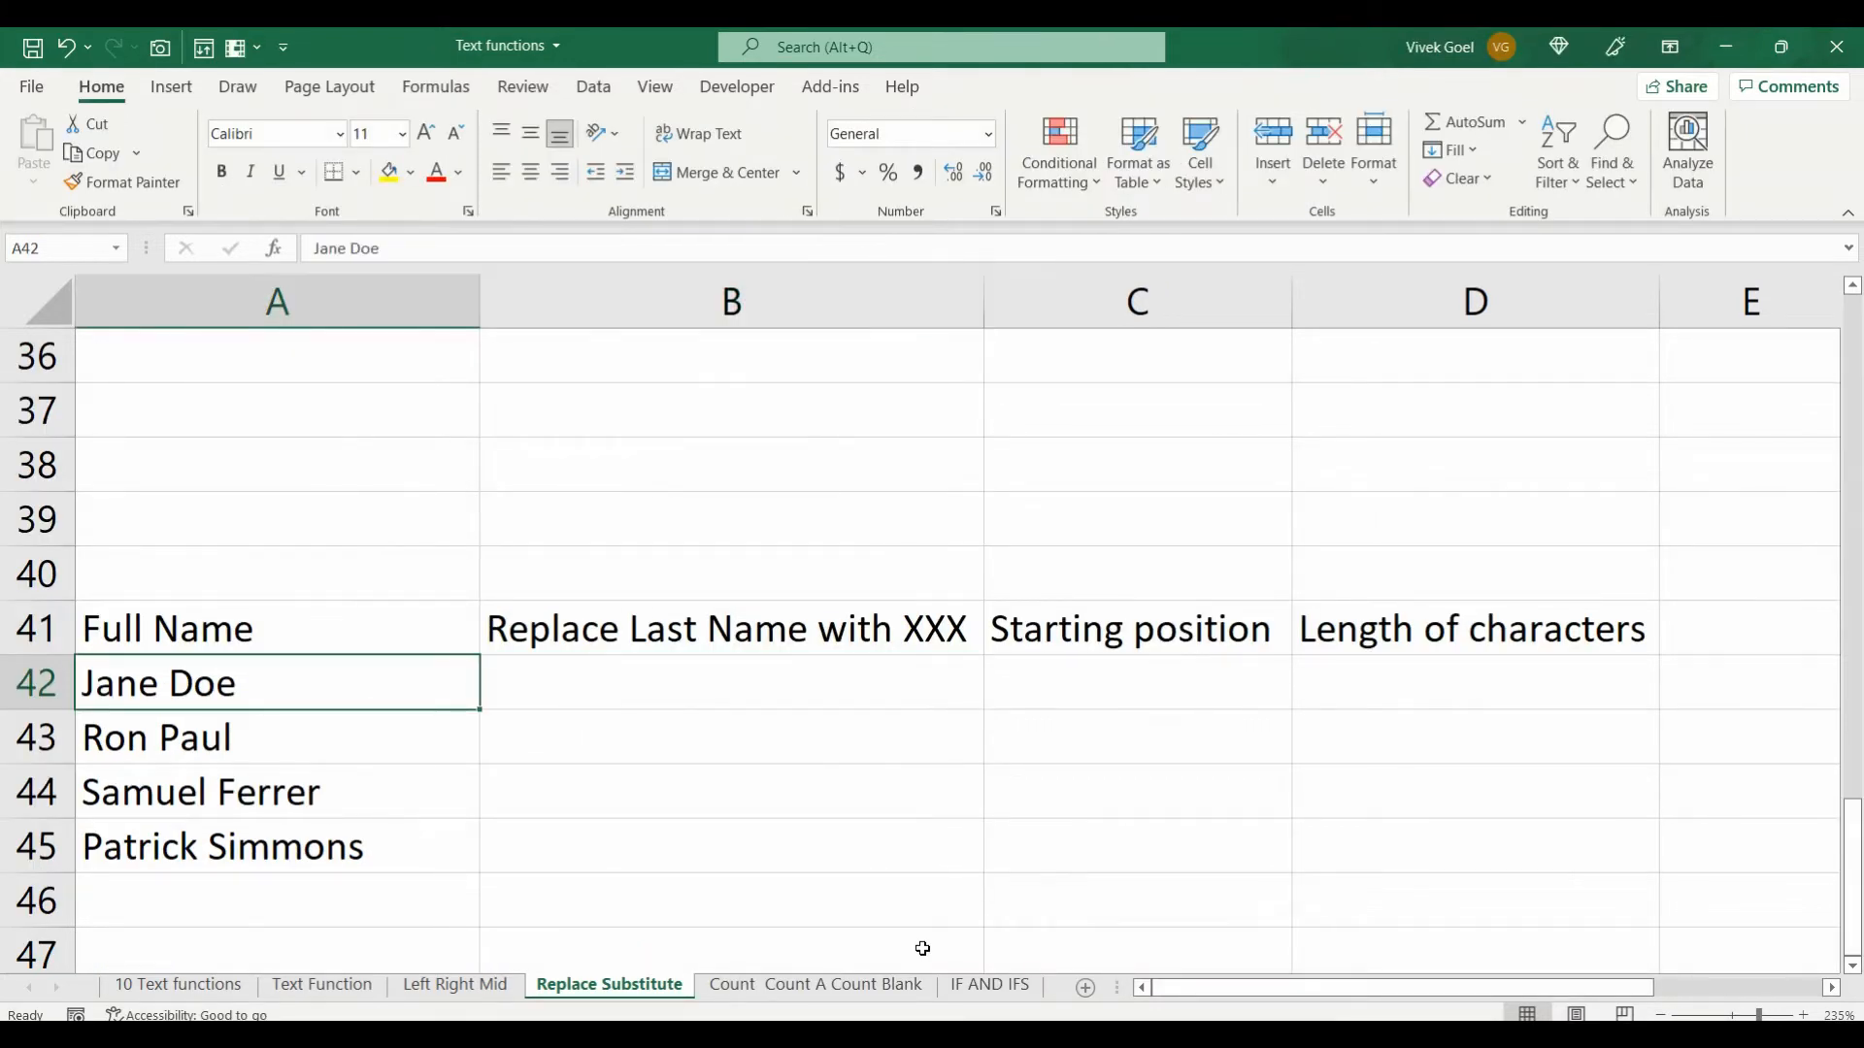
{"action": "key", "text": "ctrl+shift+Down"}
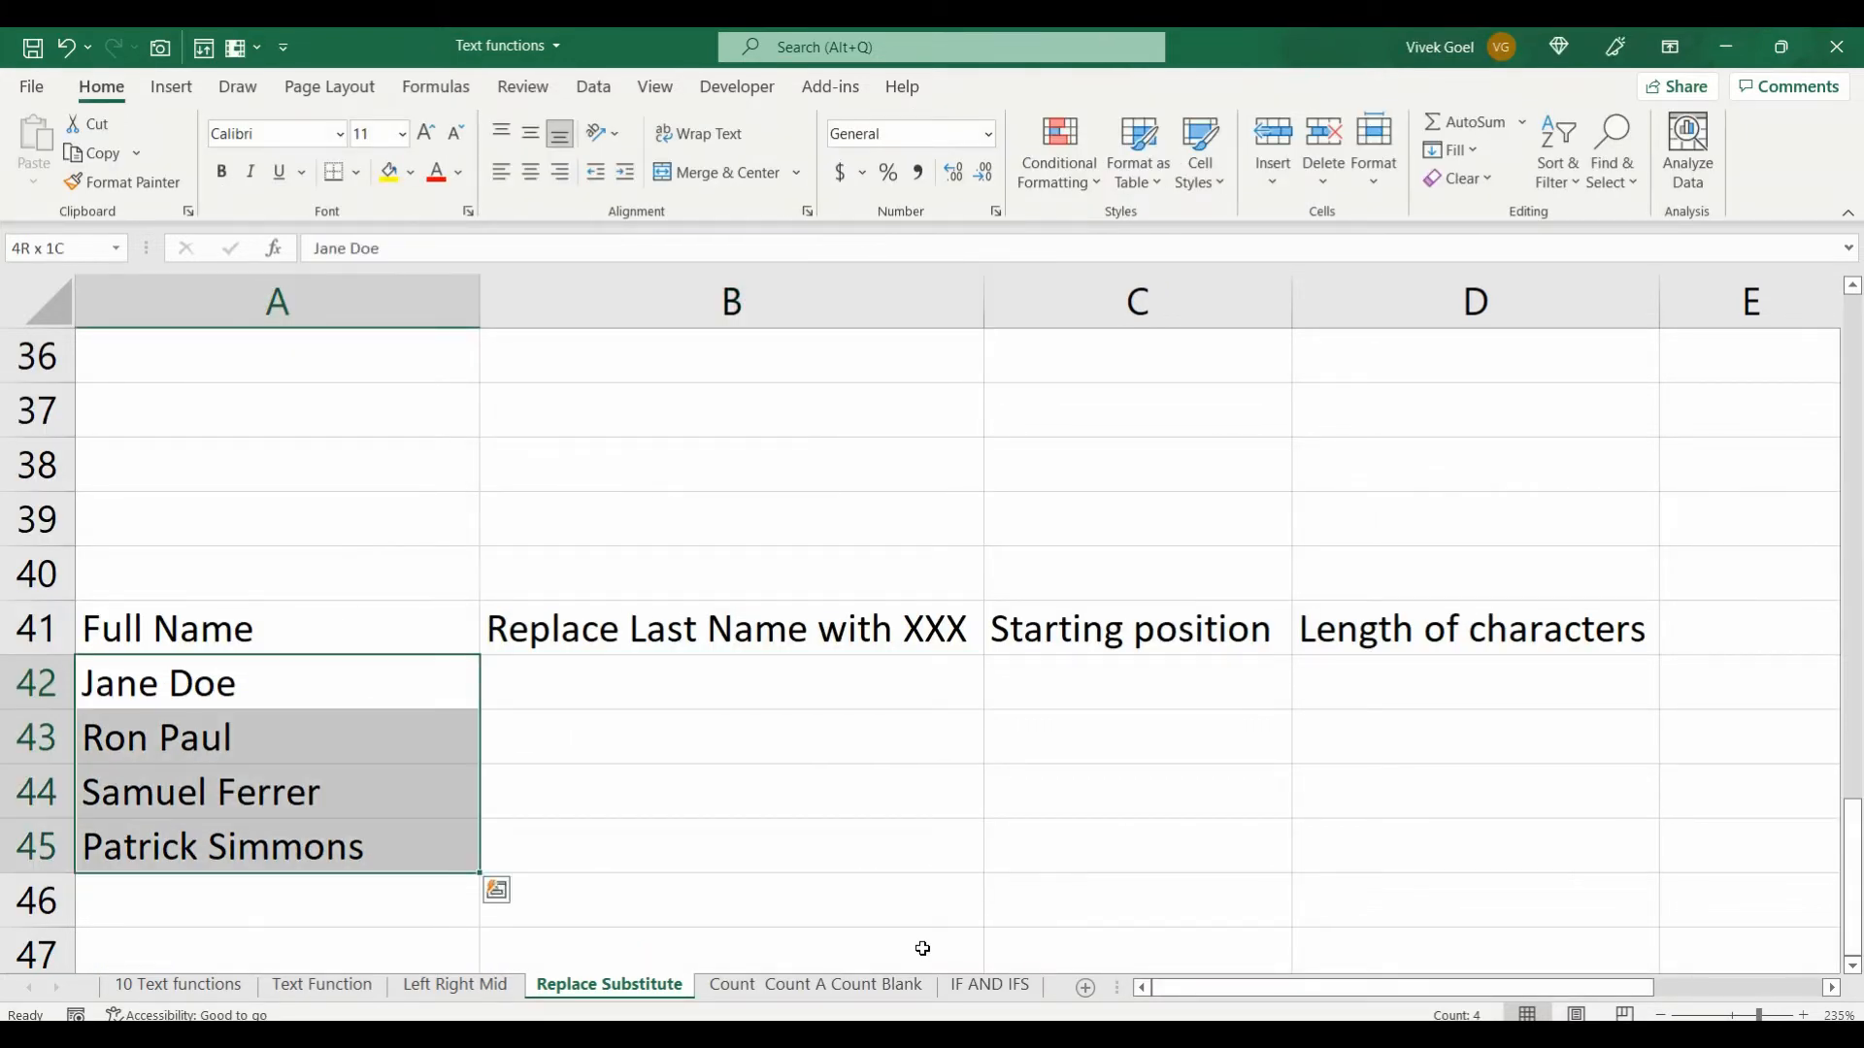
{"action": "left_click", "coordinate": [744, 706]}
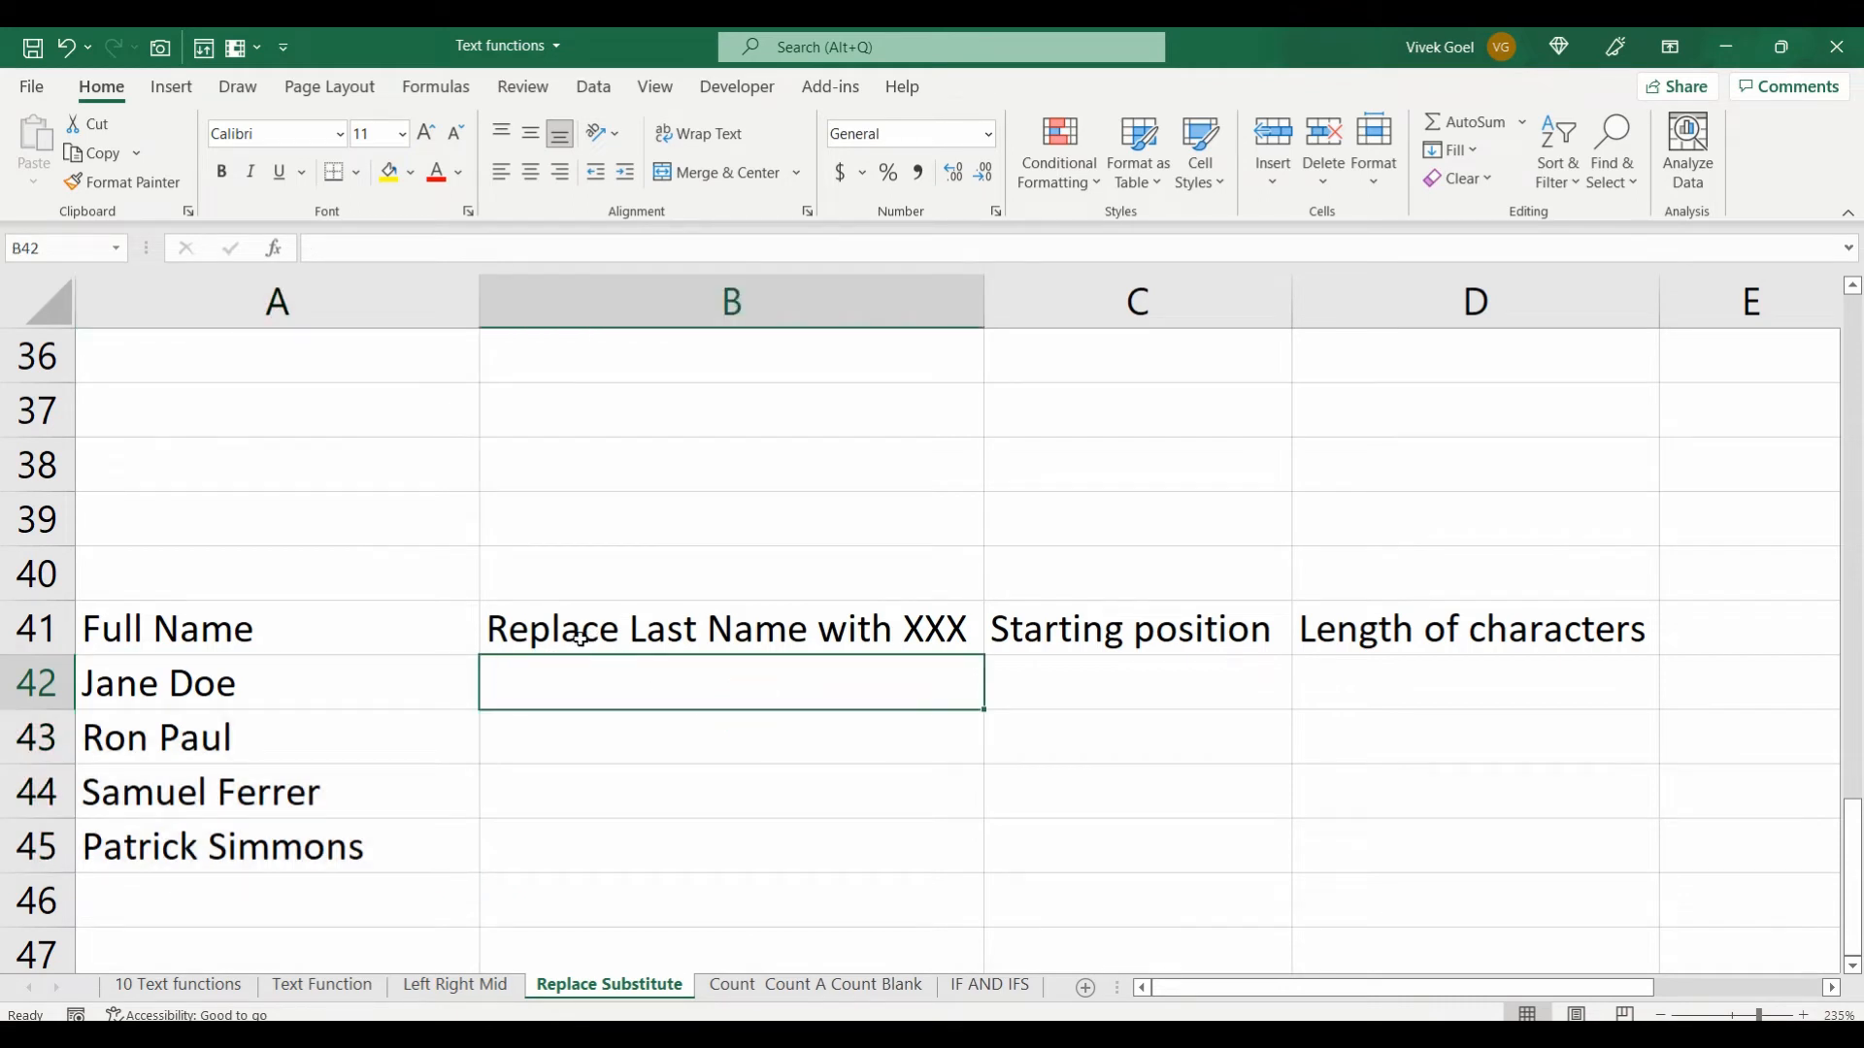
{"action": "left_click", "coordinate": [331, 677]}
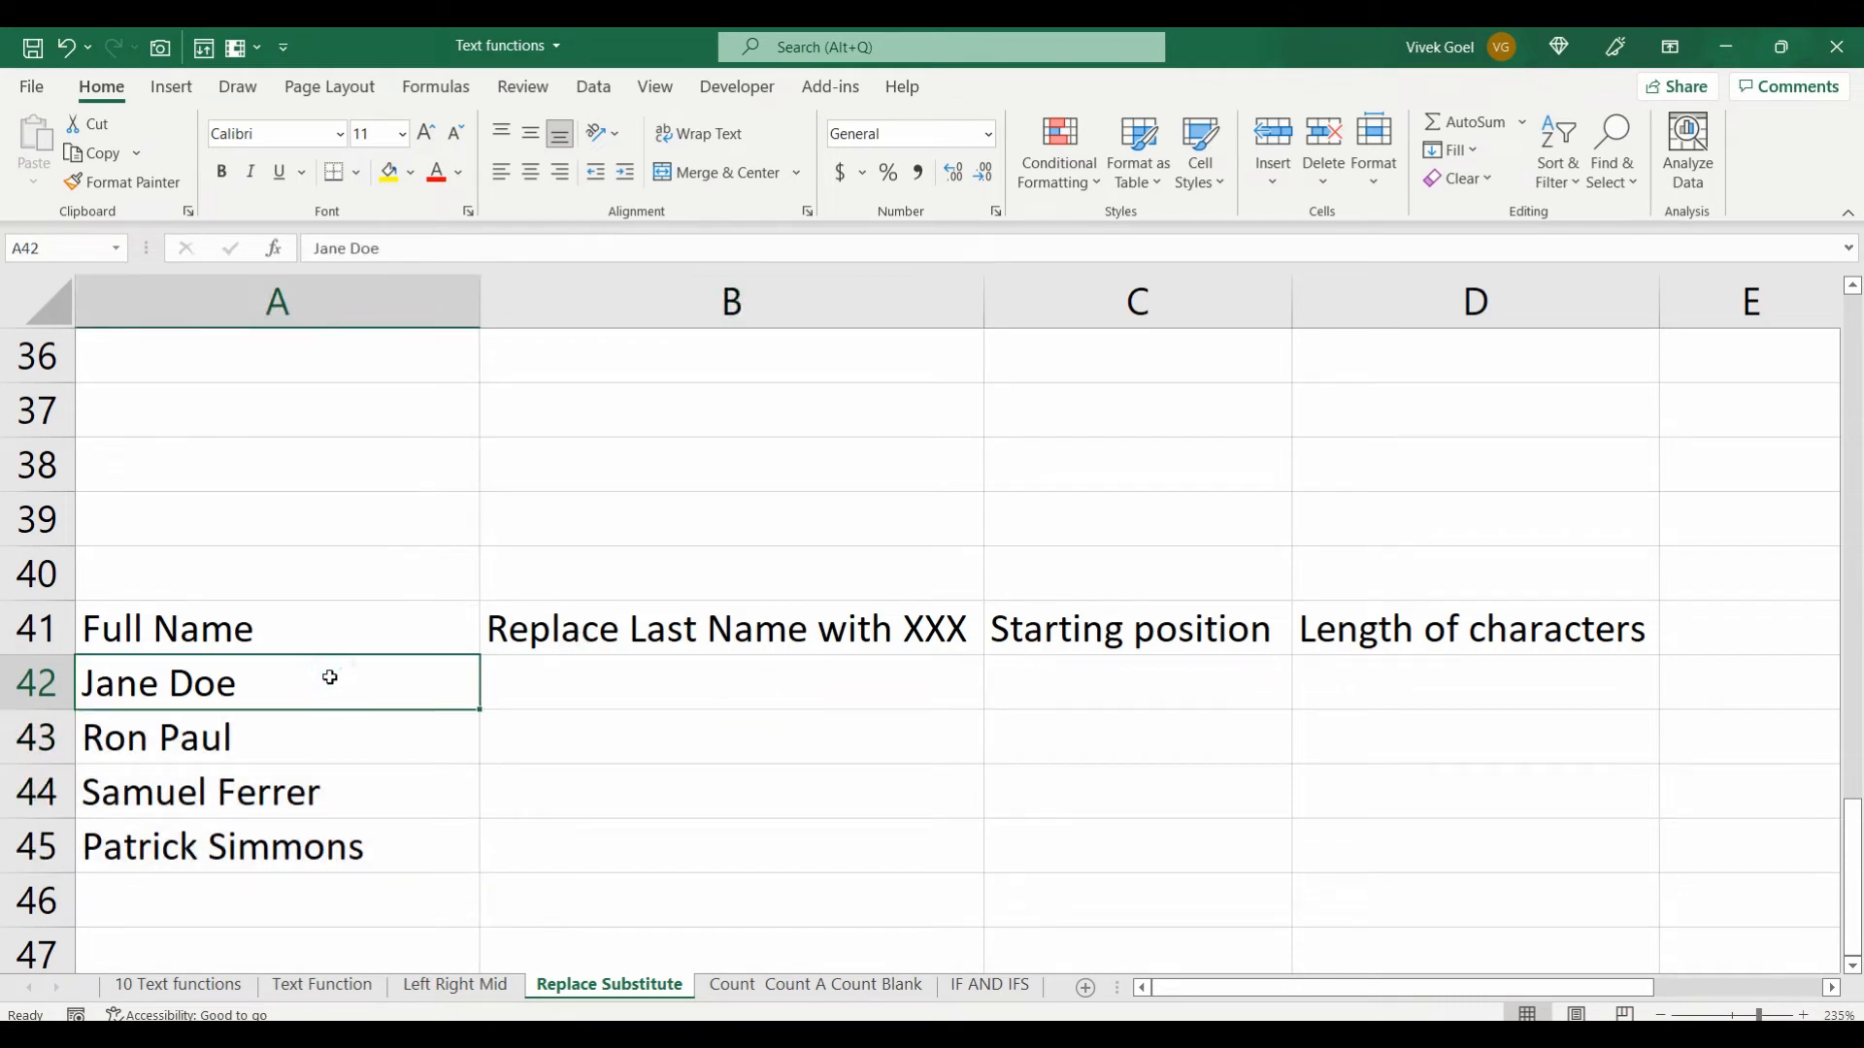
{"action": "key", "text": "ctrl+shift+Down"}
{"action": "double_click", "coordinate": [330, 677]}
{"action": "left_click_drag", "start_coordinate": [287, 675], "coordinate": [178, 682]}
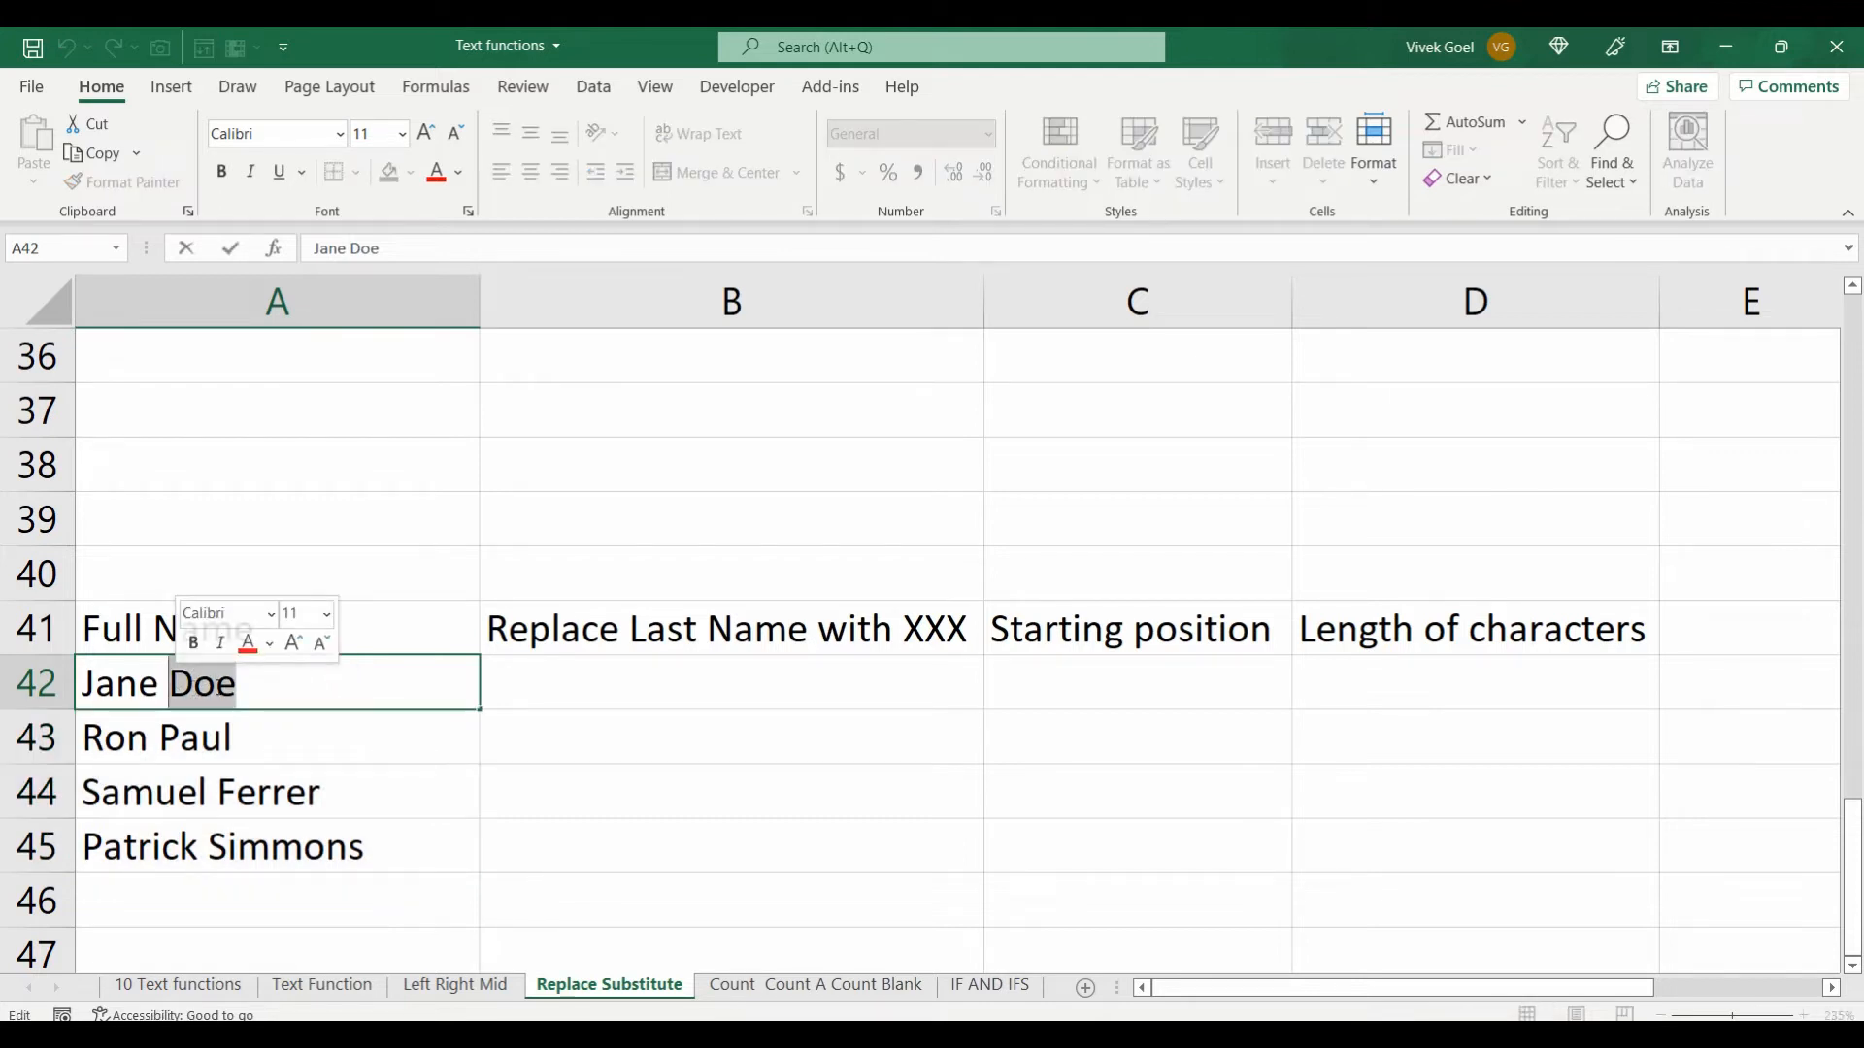
{"action": "left_click", "coordinate": [541, 715]}
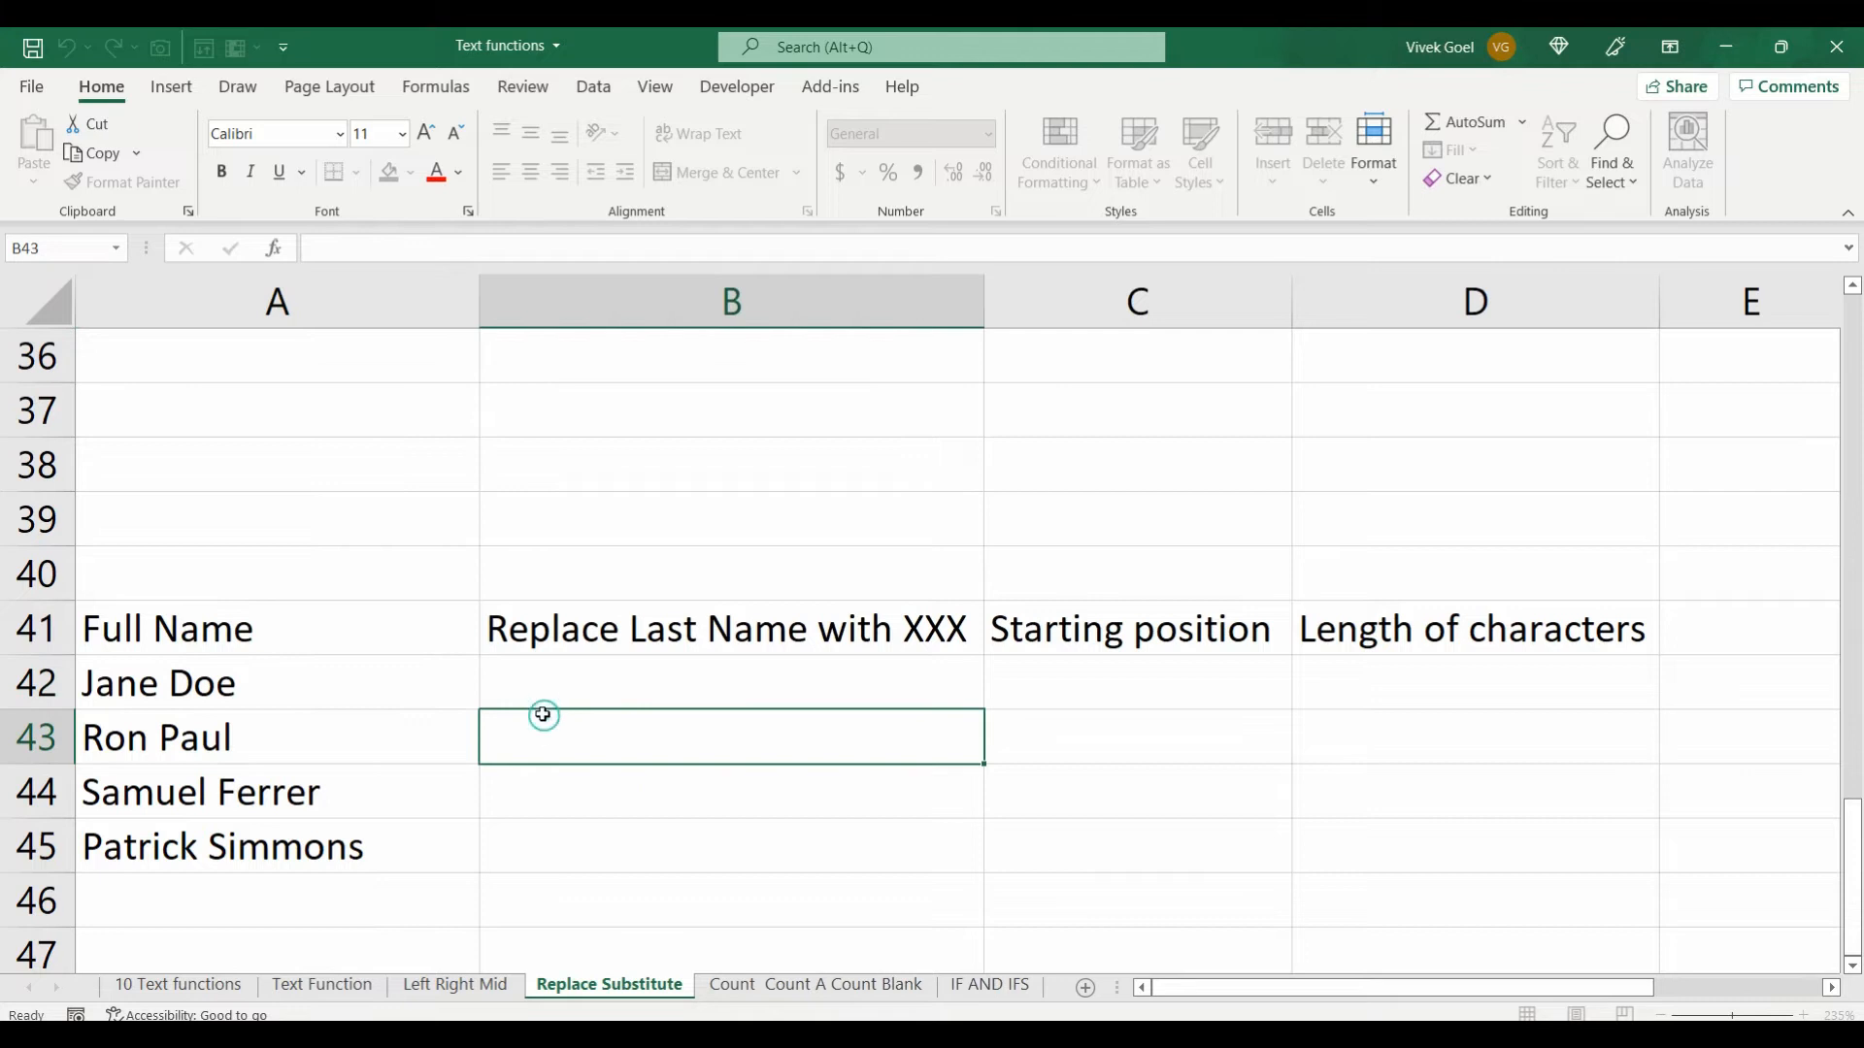
Step: Enter =REPLACE(A42,6,3,"XXX") in B42 to mask the last name, and fill the formula down to B45
{"action": "left_click", "coordinate": [579, 688]}
{"action": "type", "text": "=repl"}
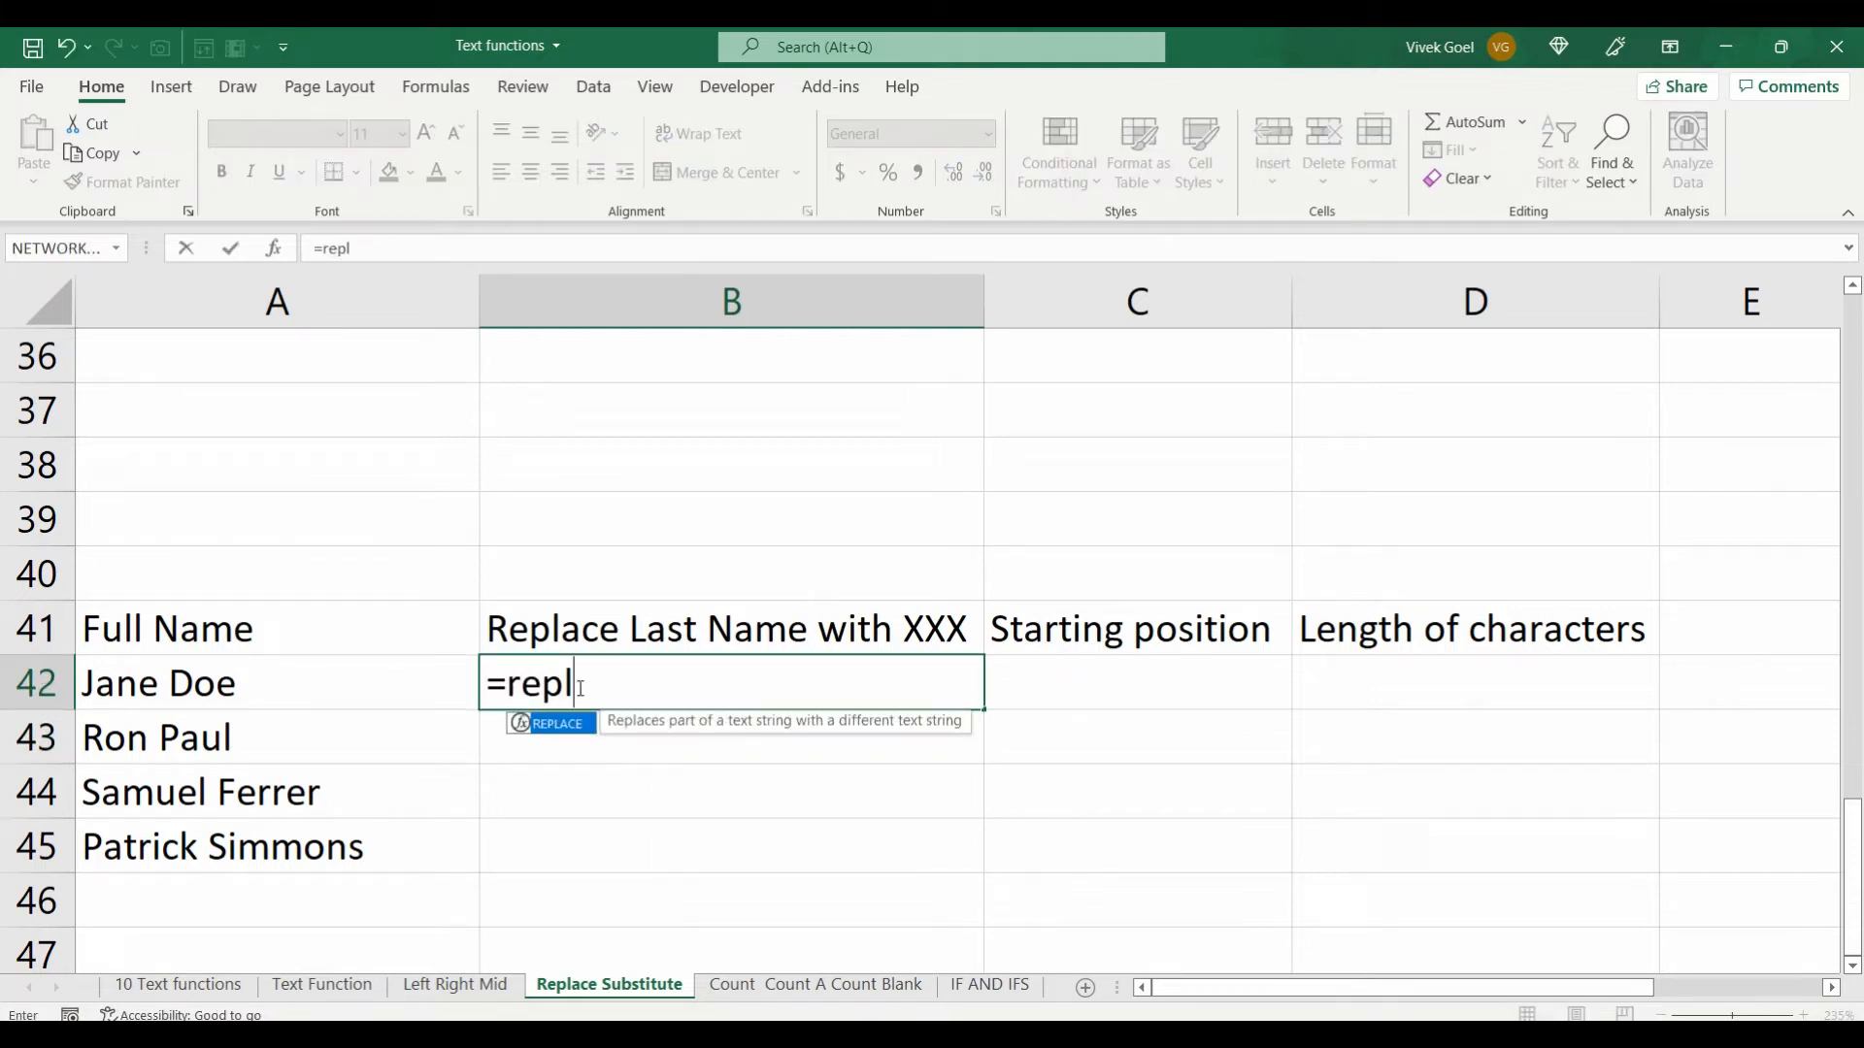
{"action": "key", "text": "Tab"}
{"action": "key", "text": "Left"}
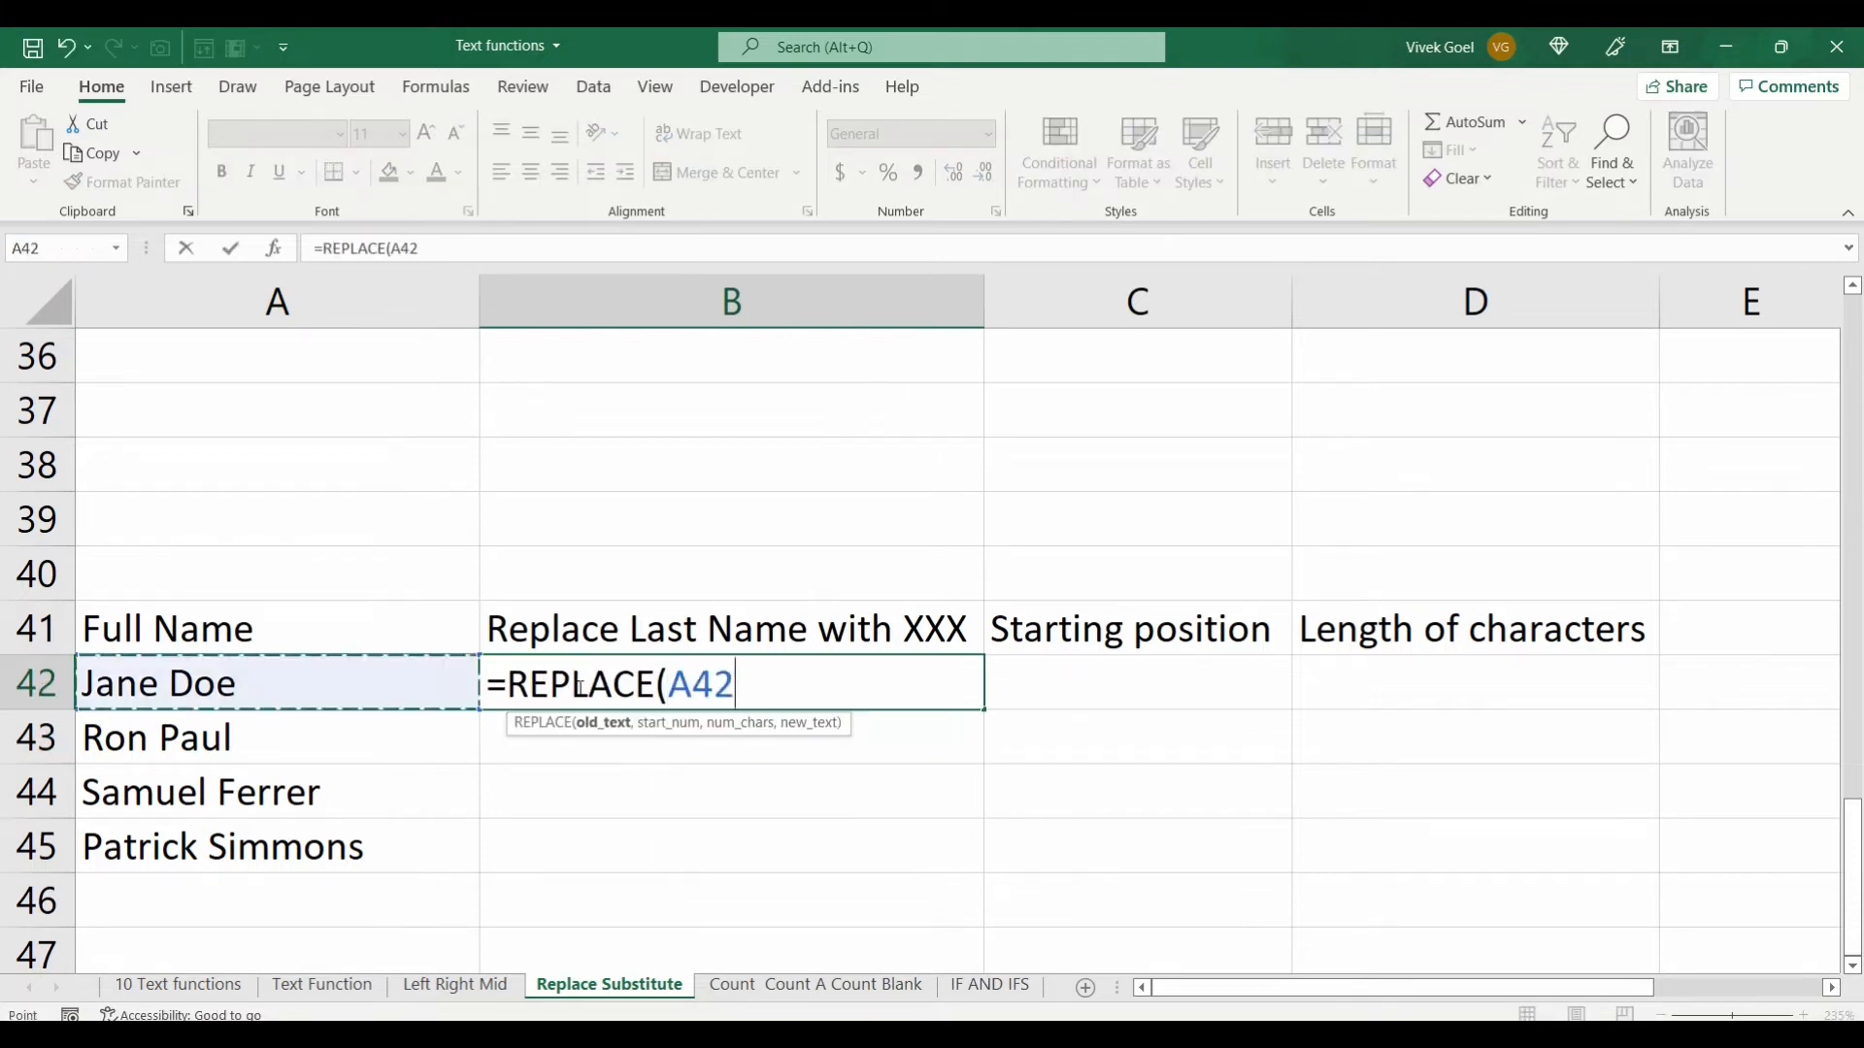
{"action": "type", "text": ",6,"}
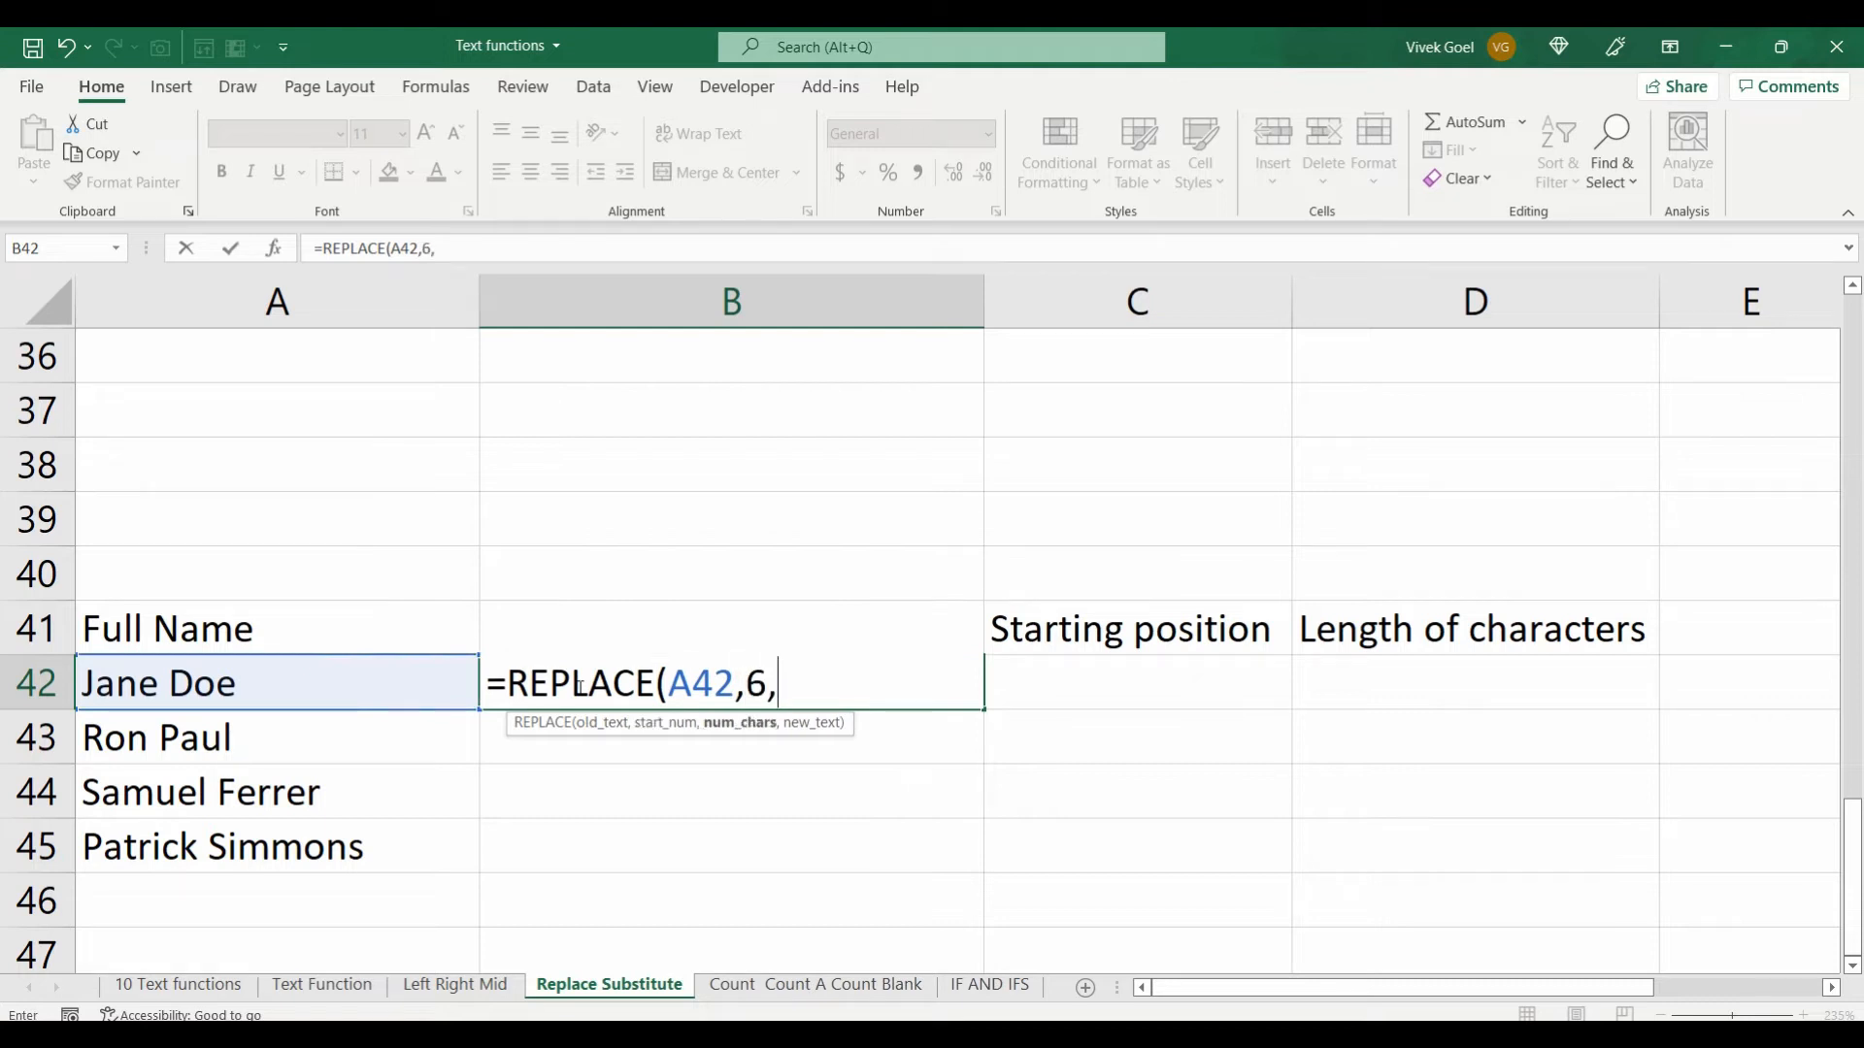
{"action": "type", "text": "3,\"X XX\")"}
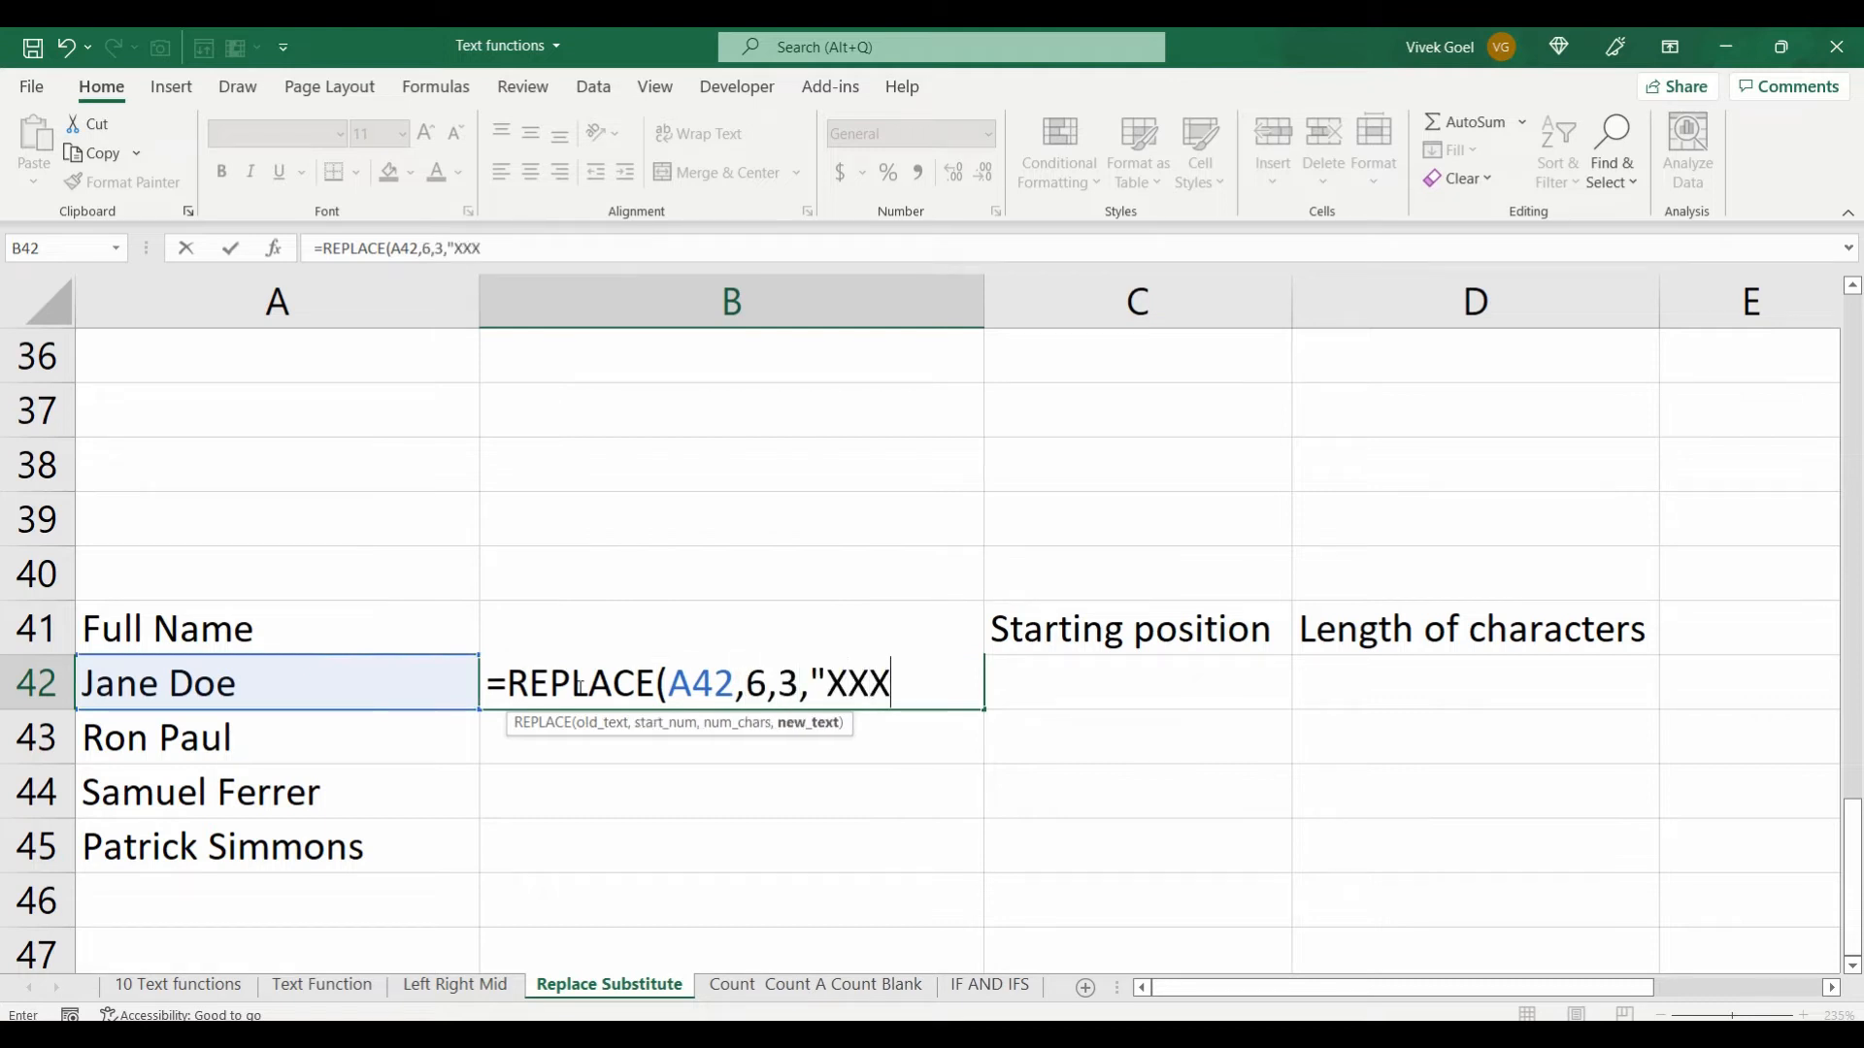
{"action": "key", "text": "Return"}
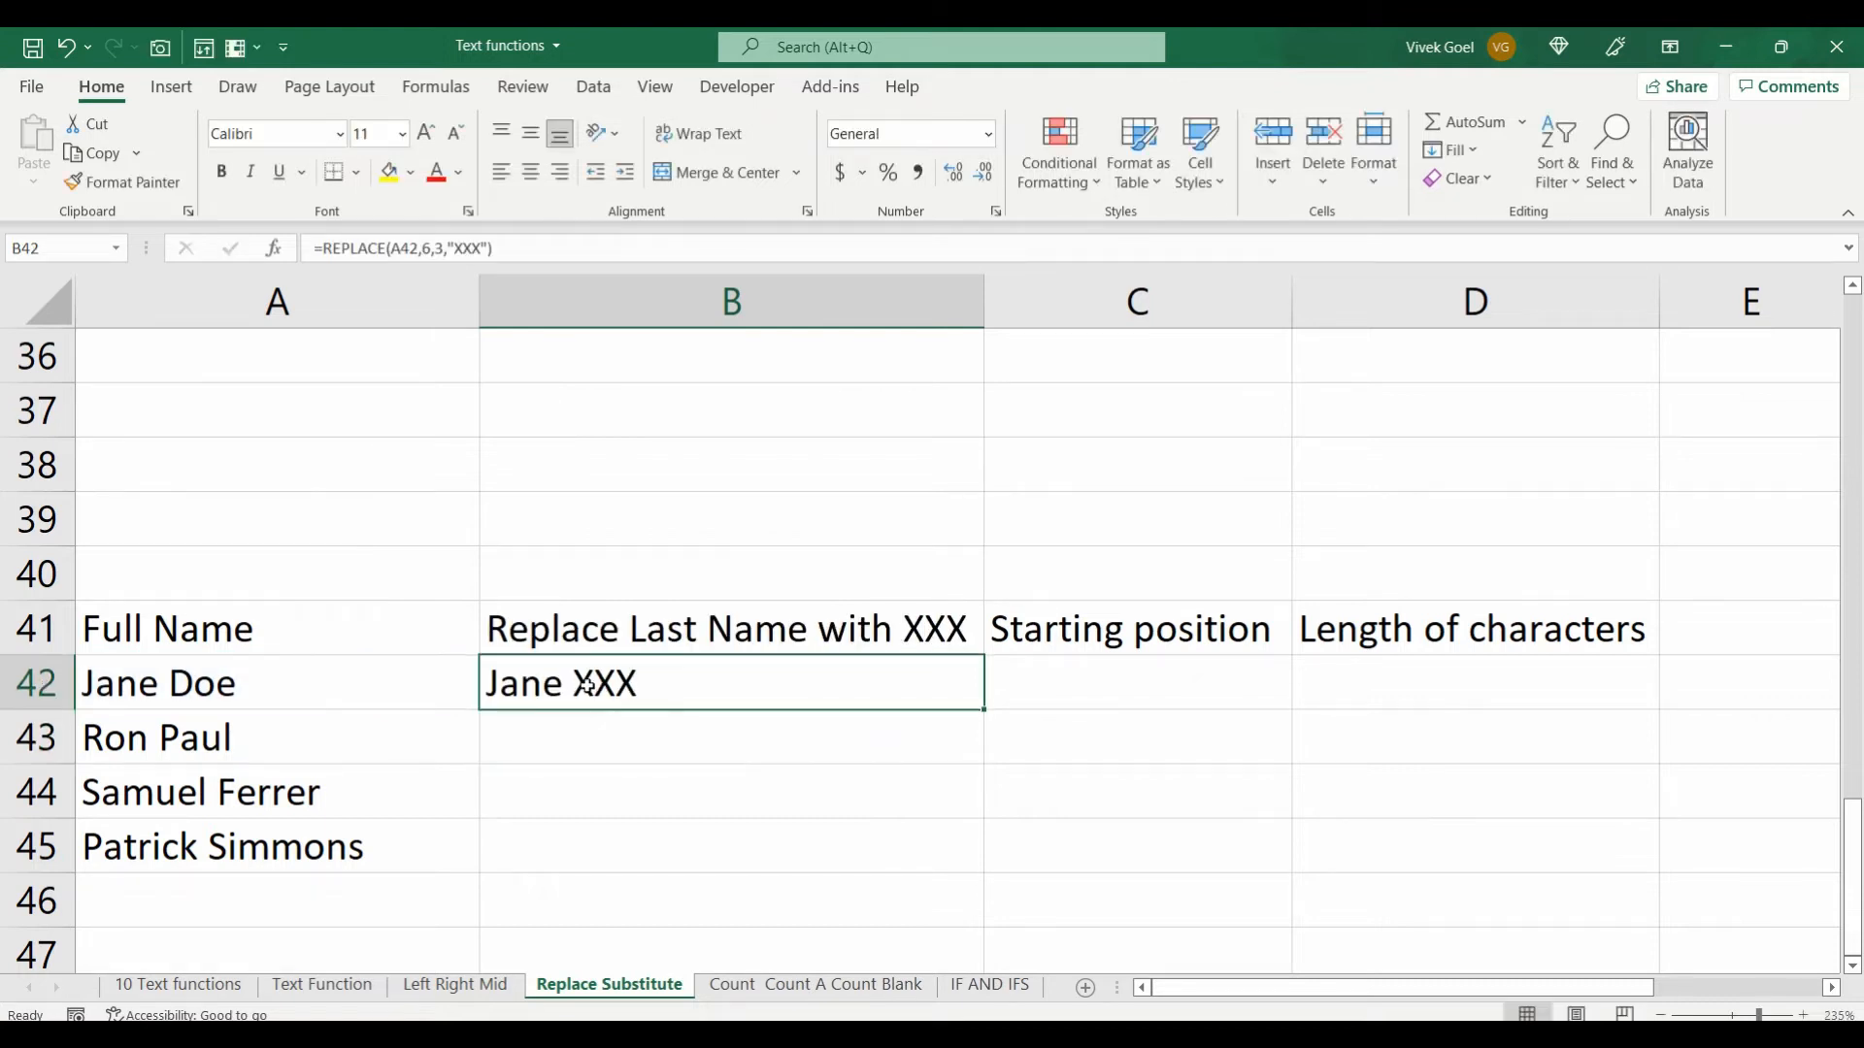
{"action": "double_click", "coordinate": [984, 711]}
Step: Compare the filled results in B43:B45 with the full names in A43:A45
{"action": "left_click", "coordinate": [616, 738]}
{"action": "left_click", "coordinate": [633, 793]}
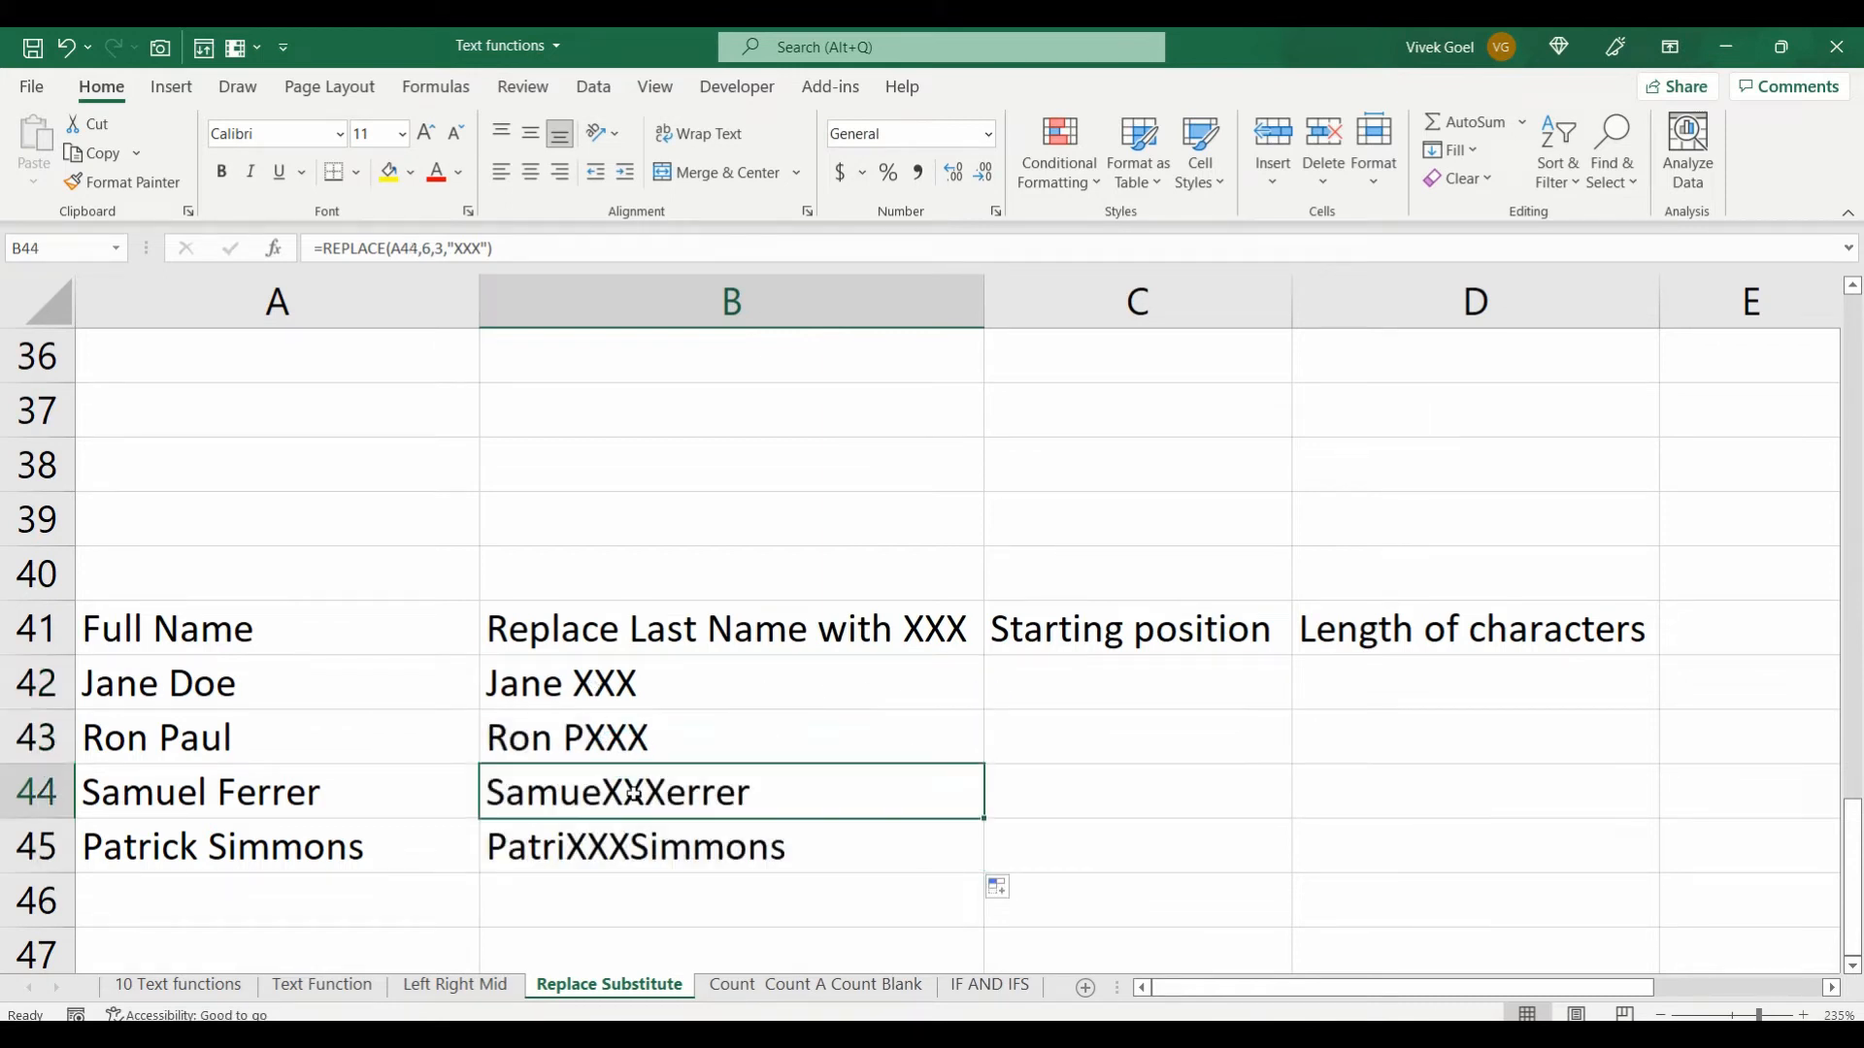
{"action": "left_click", "coordinate": [633, 826]}
{"action": "left_click", "coordinate": [626, 796]}
{"action": "left_click_drag", "start_coordinate": [264, 755], "coordinate": [278, 832]}
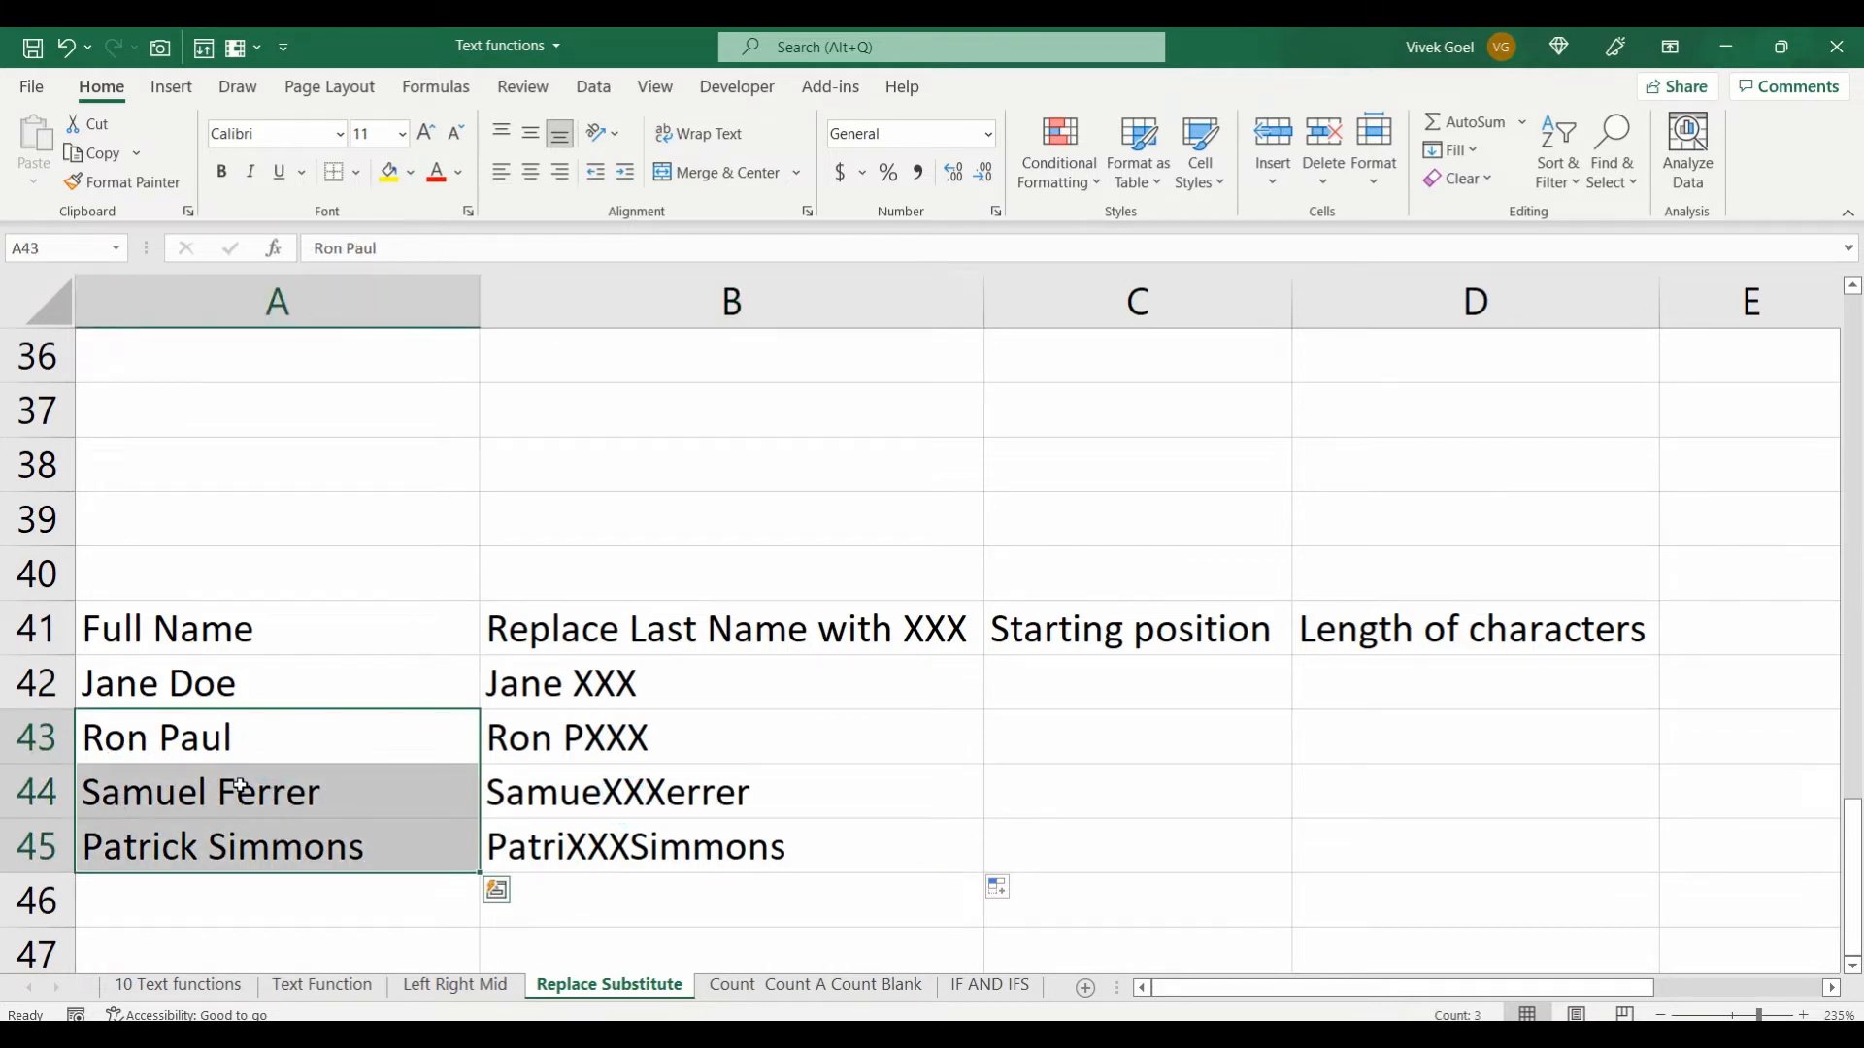
Step: Clear the masked-name formulas from B42:B45
{"action": "left_click", "coordinate": [586, 673]}
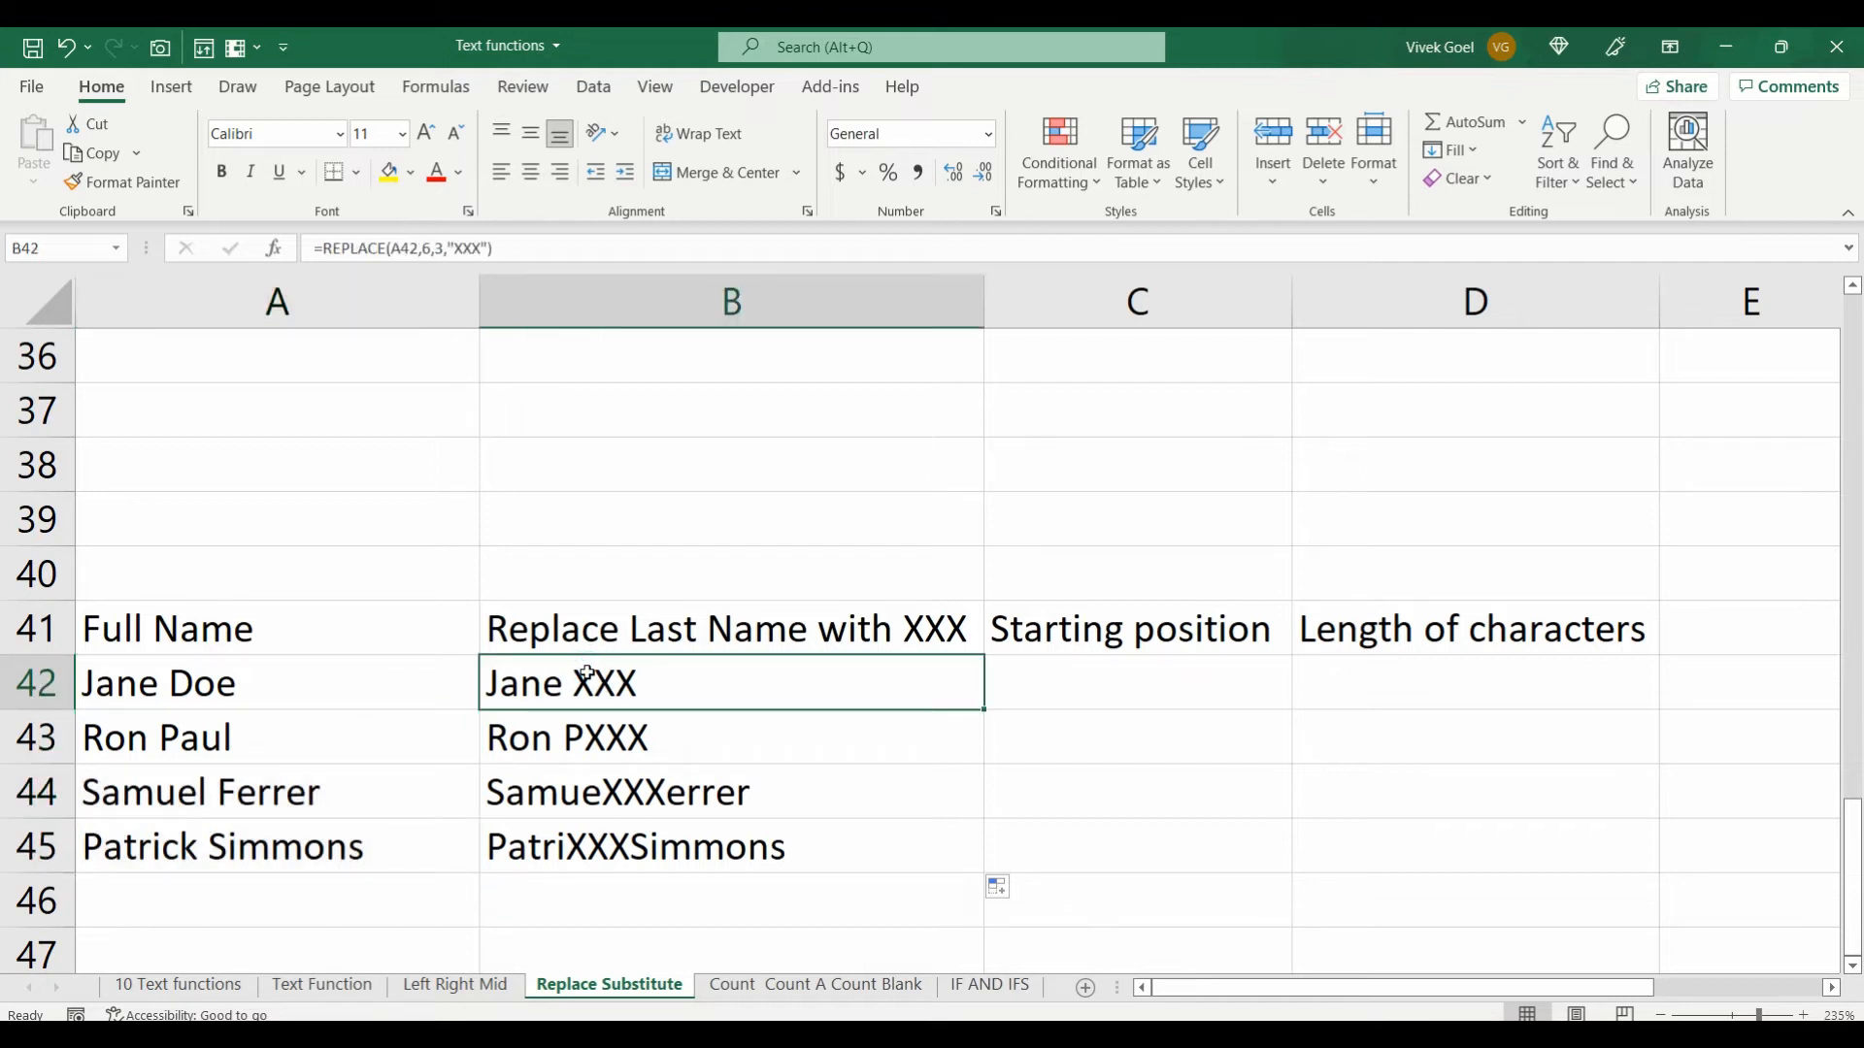
{"action": "key", "text": "ctrl+shift+Down"}
{"action": "key", "text": "Delete"}
Step: Enter =SEARCH(" ",A42) in C42 to find the space's position, and fill the formula down to C45
{"action": "key", "text": "Right"}
{"action": "type", "text": "=sea"}
{"action": "key", "text": "Tab"}
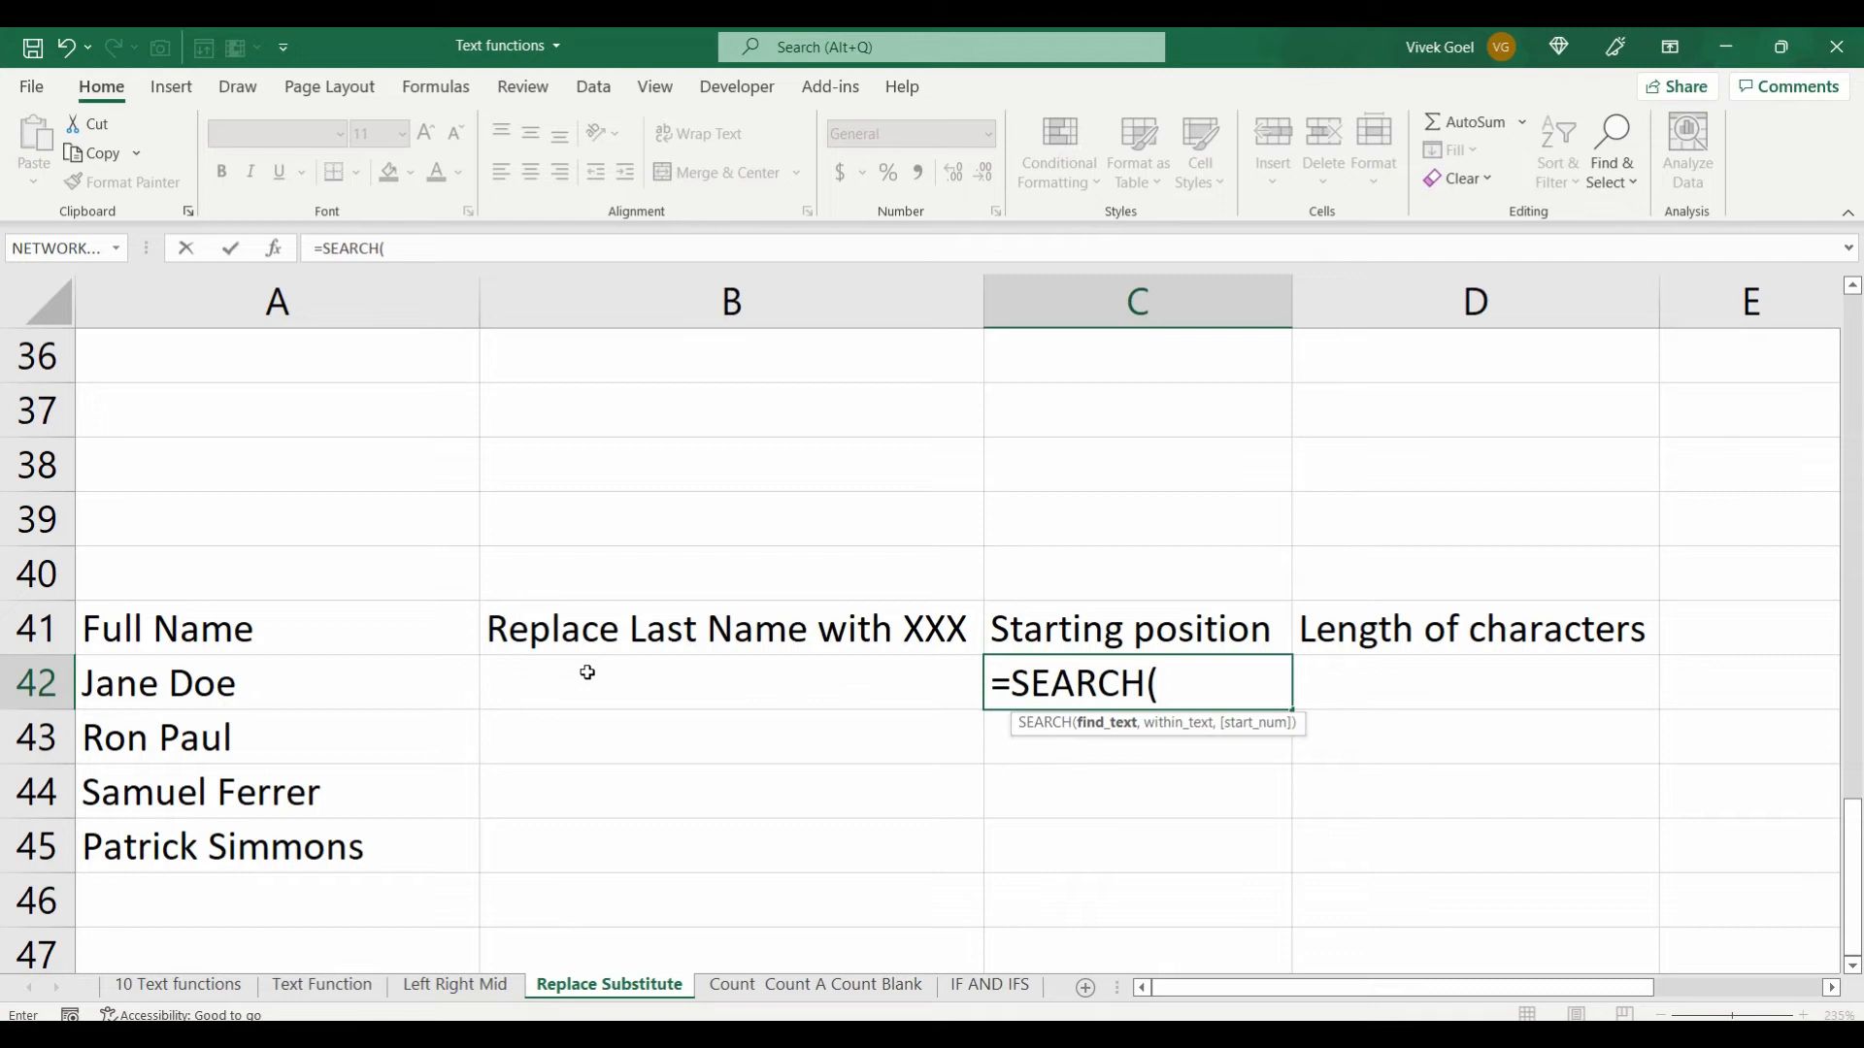
{"action": "type", "text": "\" \","}
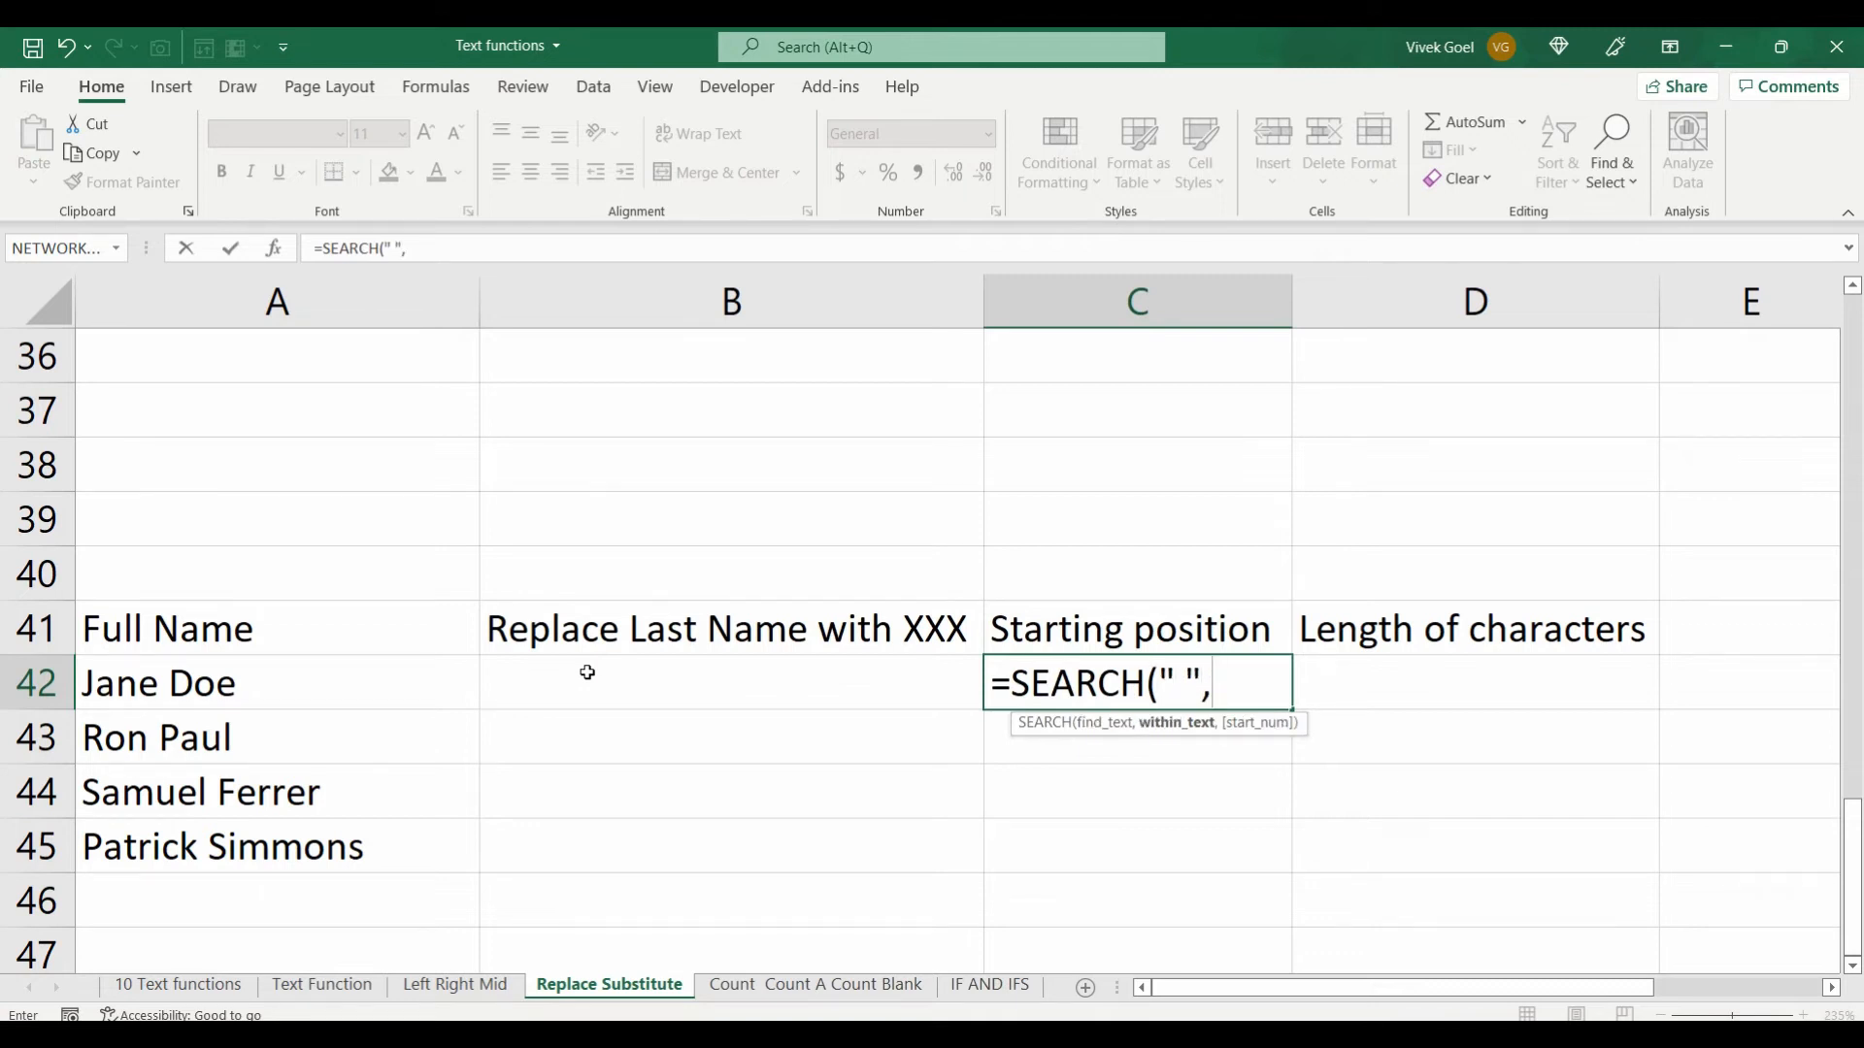
{"action": "left_click", "coordinate": [291, 687]}
{"action": "type", "text": ")"}
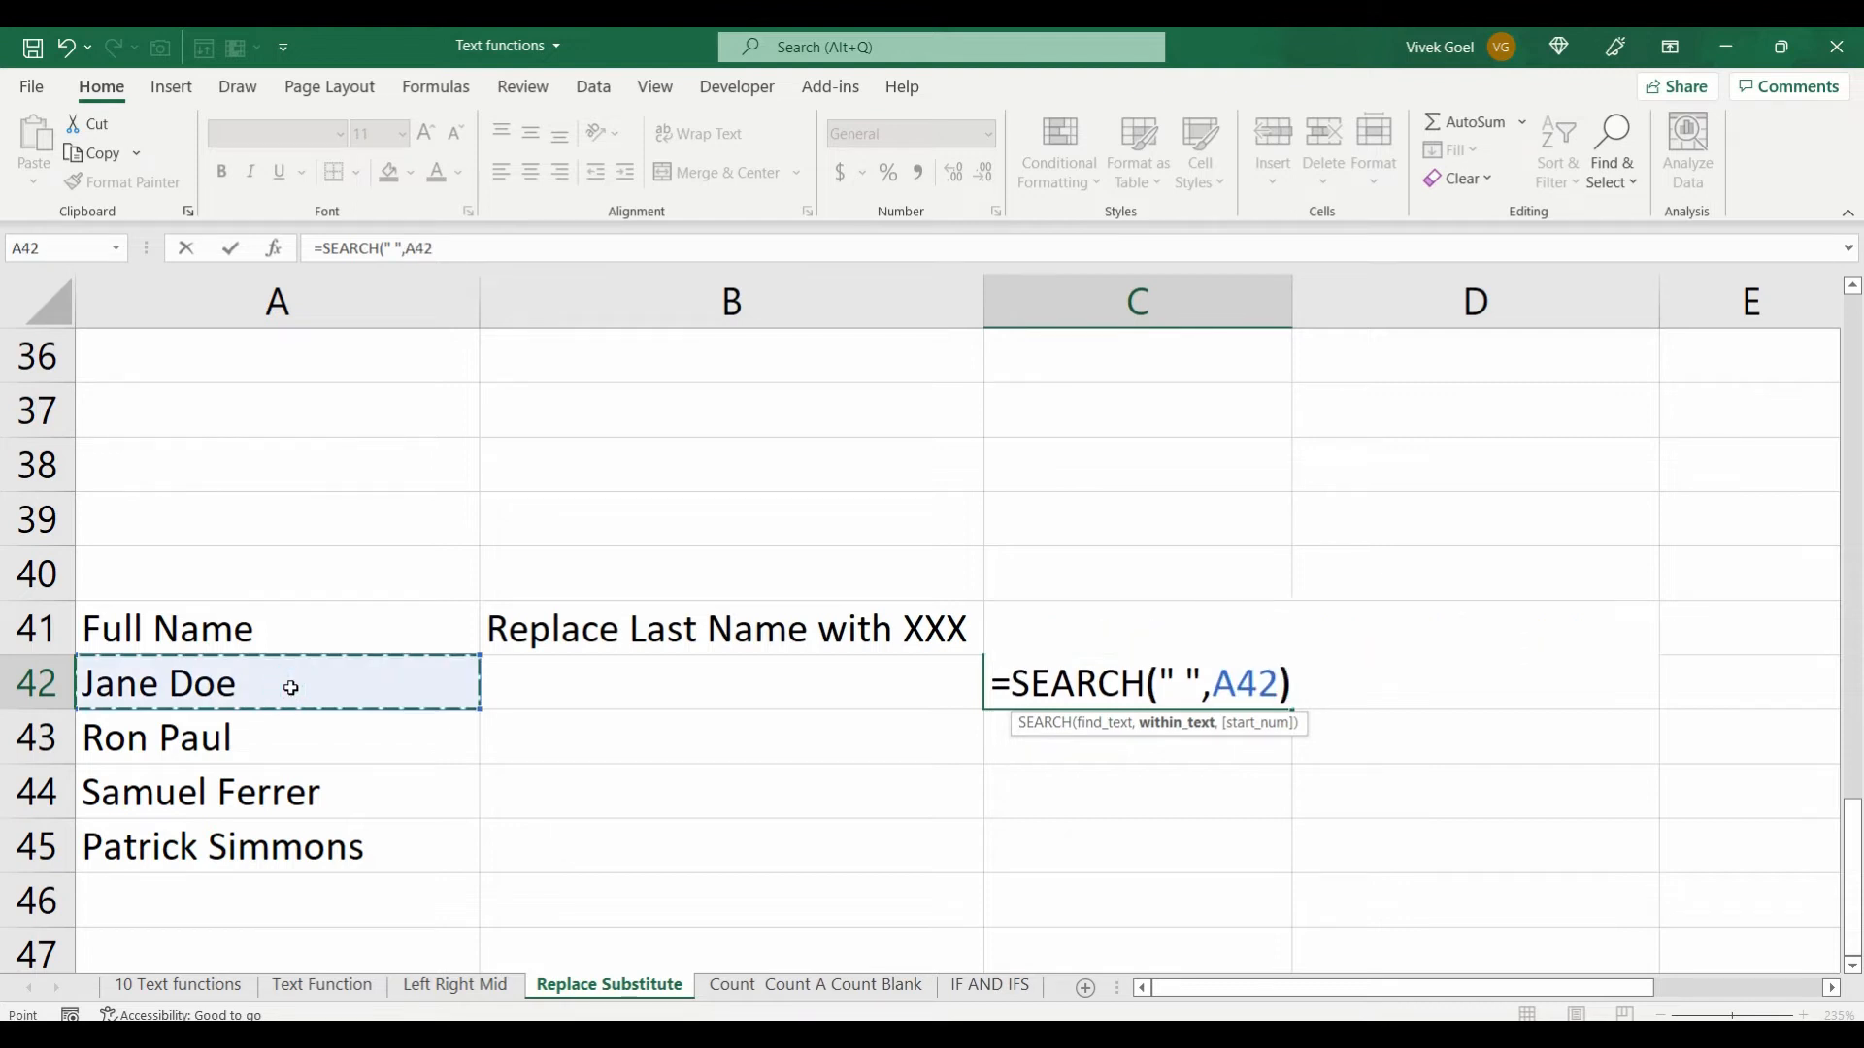
{"action": "key", "text": "Return"}
{"action": "key", "text": "Up"}
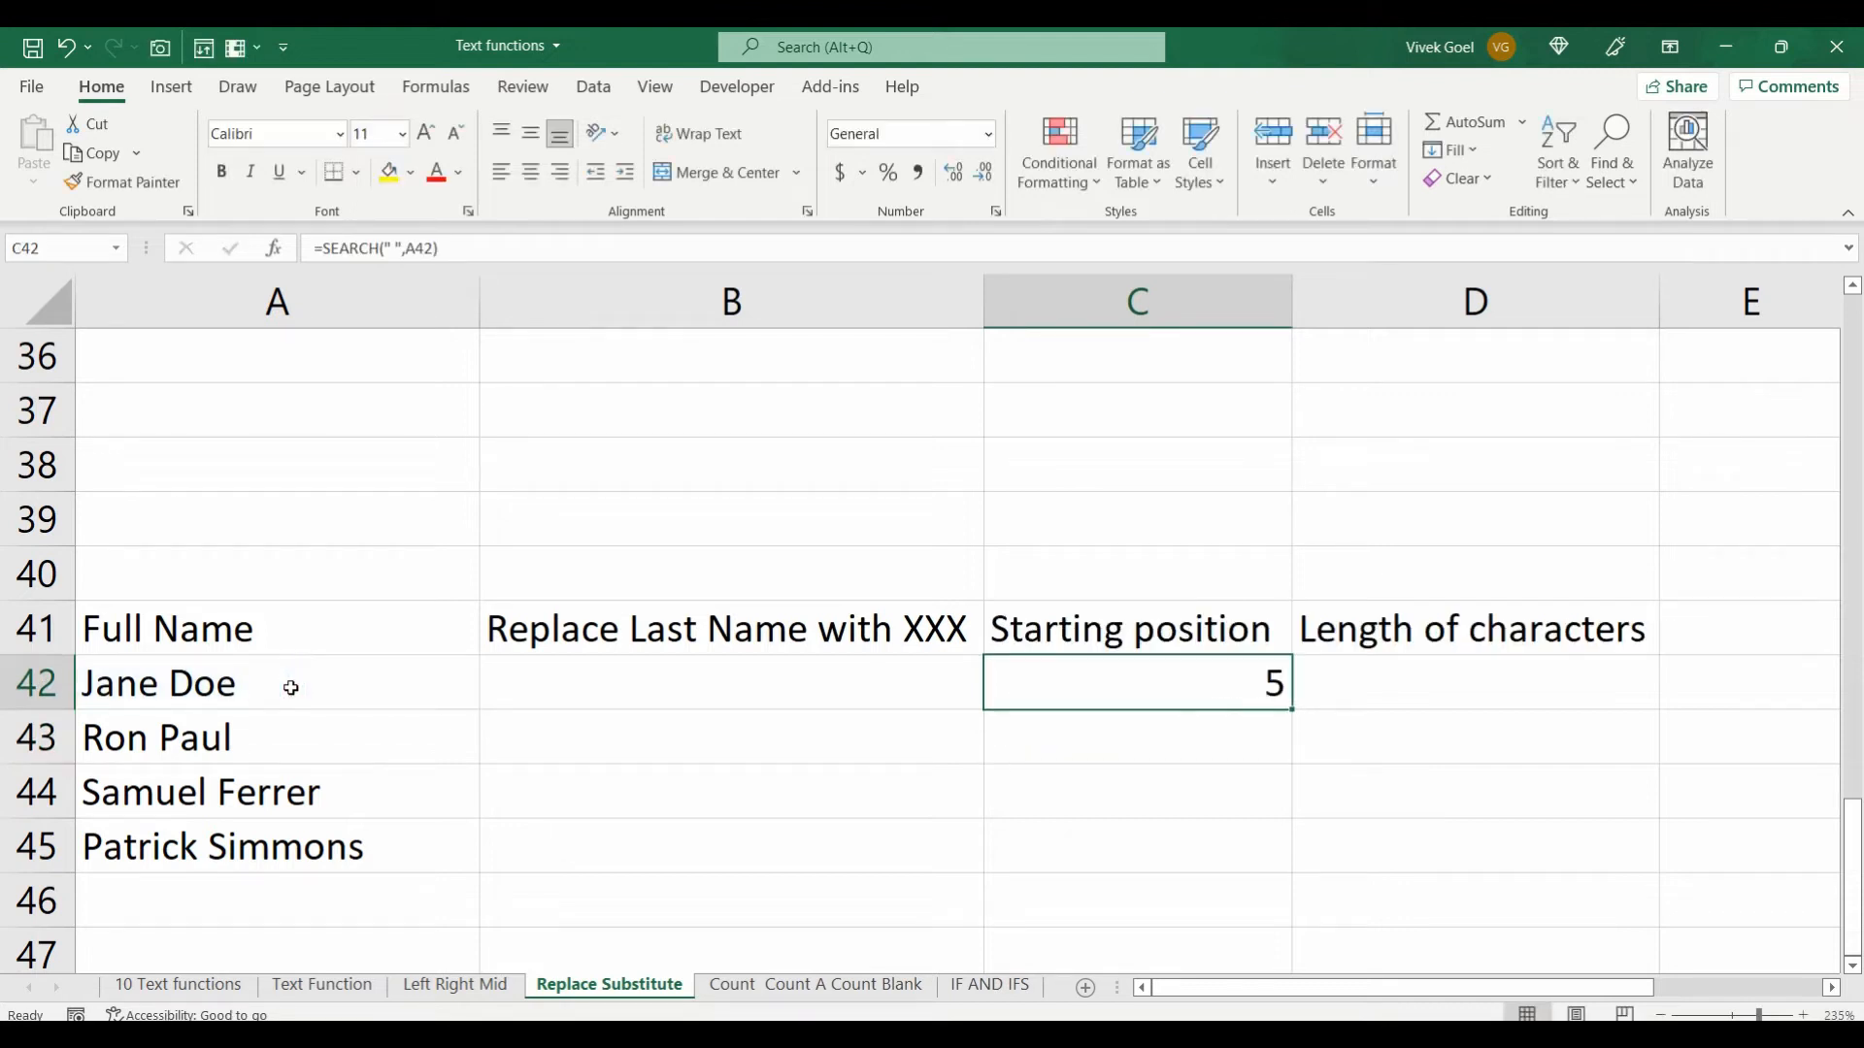
{"action": "double_click", "coordinate": [1291, 711]}
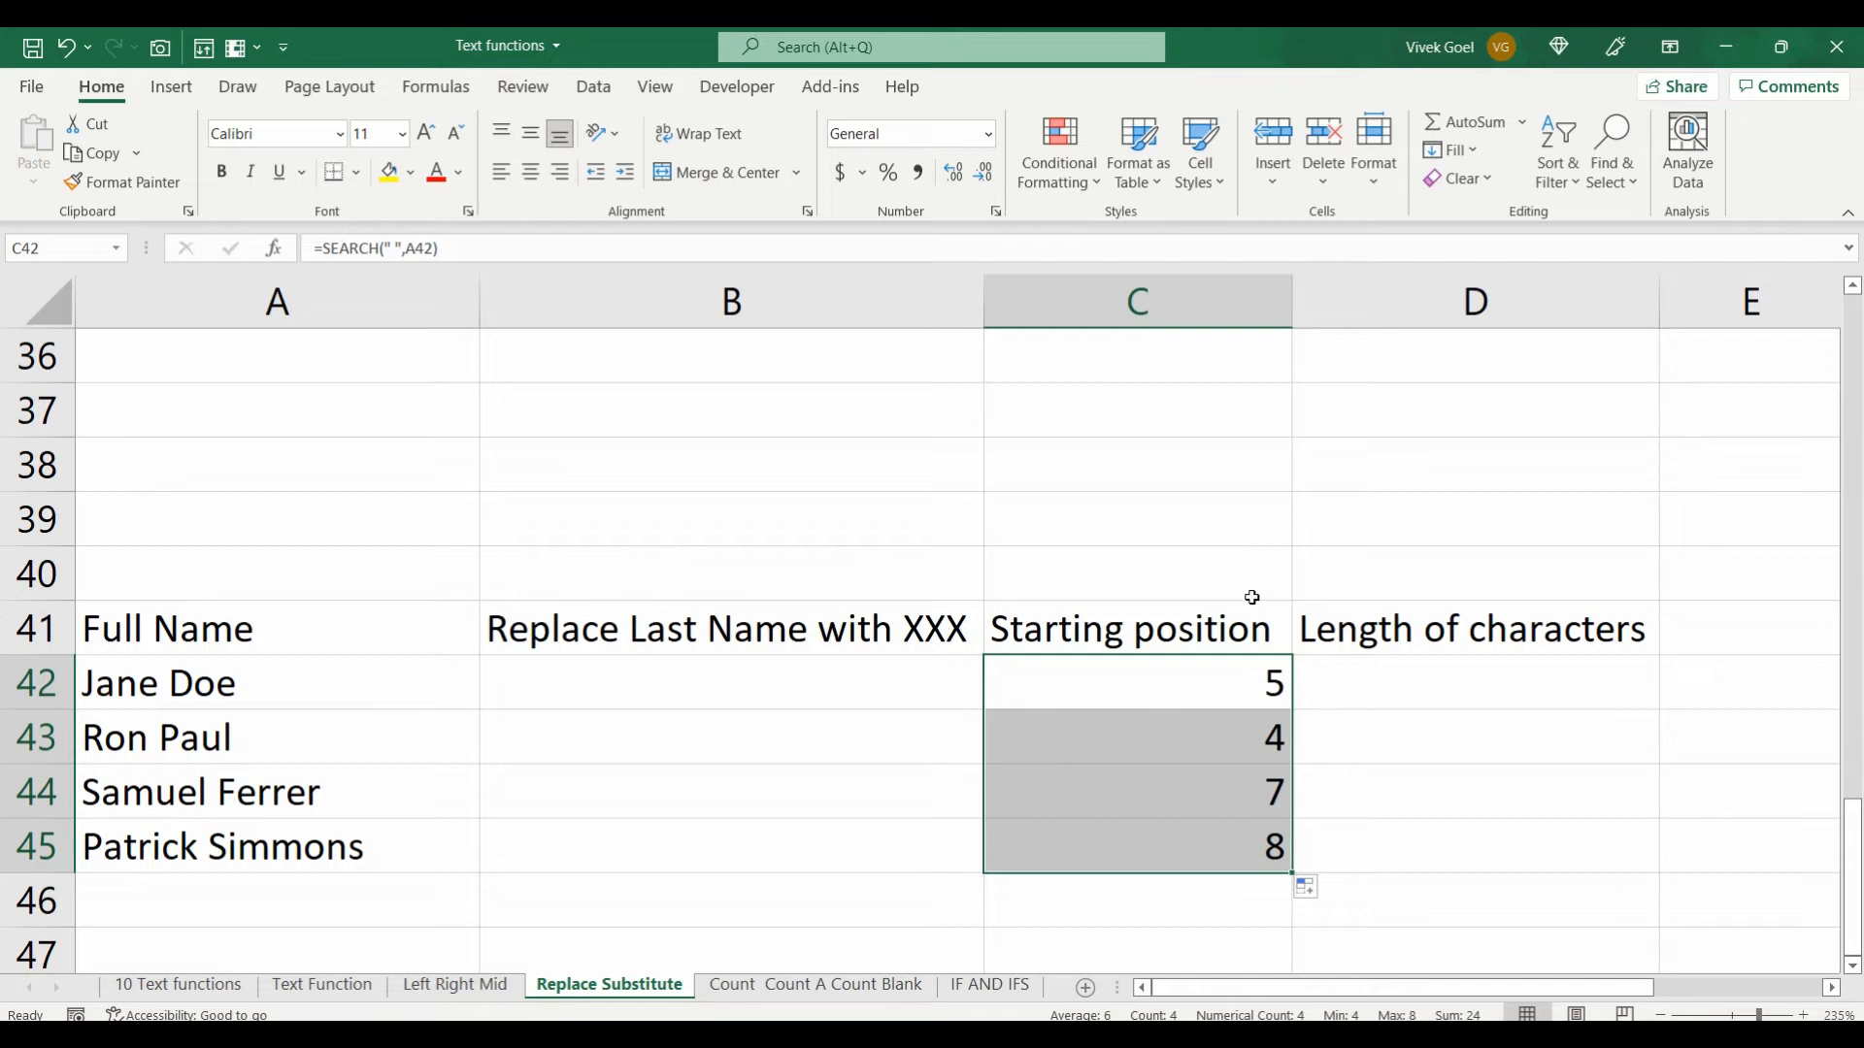
Step: Enter =LEN(A42) in D42 to count the full name's characters, and fill the formula down to D45
{"action": "left_click", "coordinate": [1340, 673]}
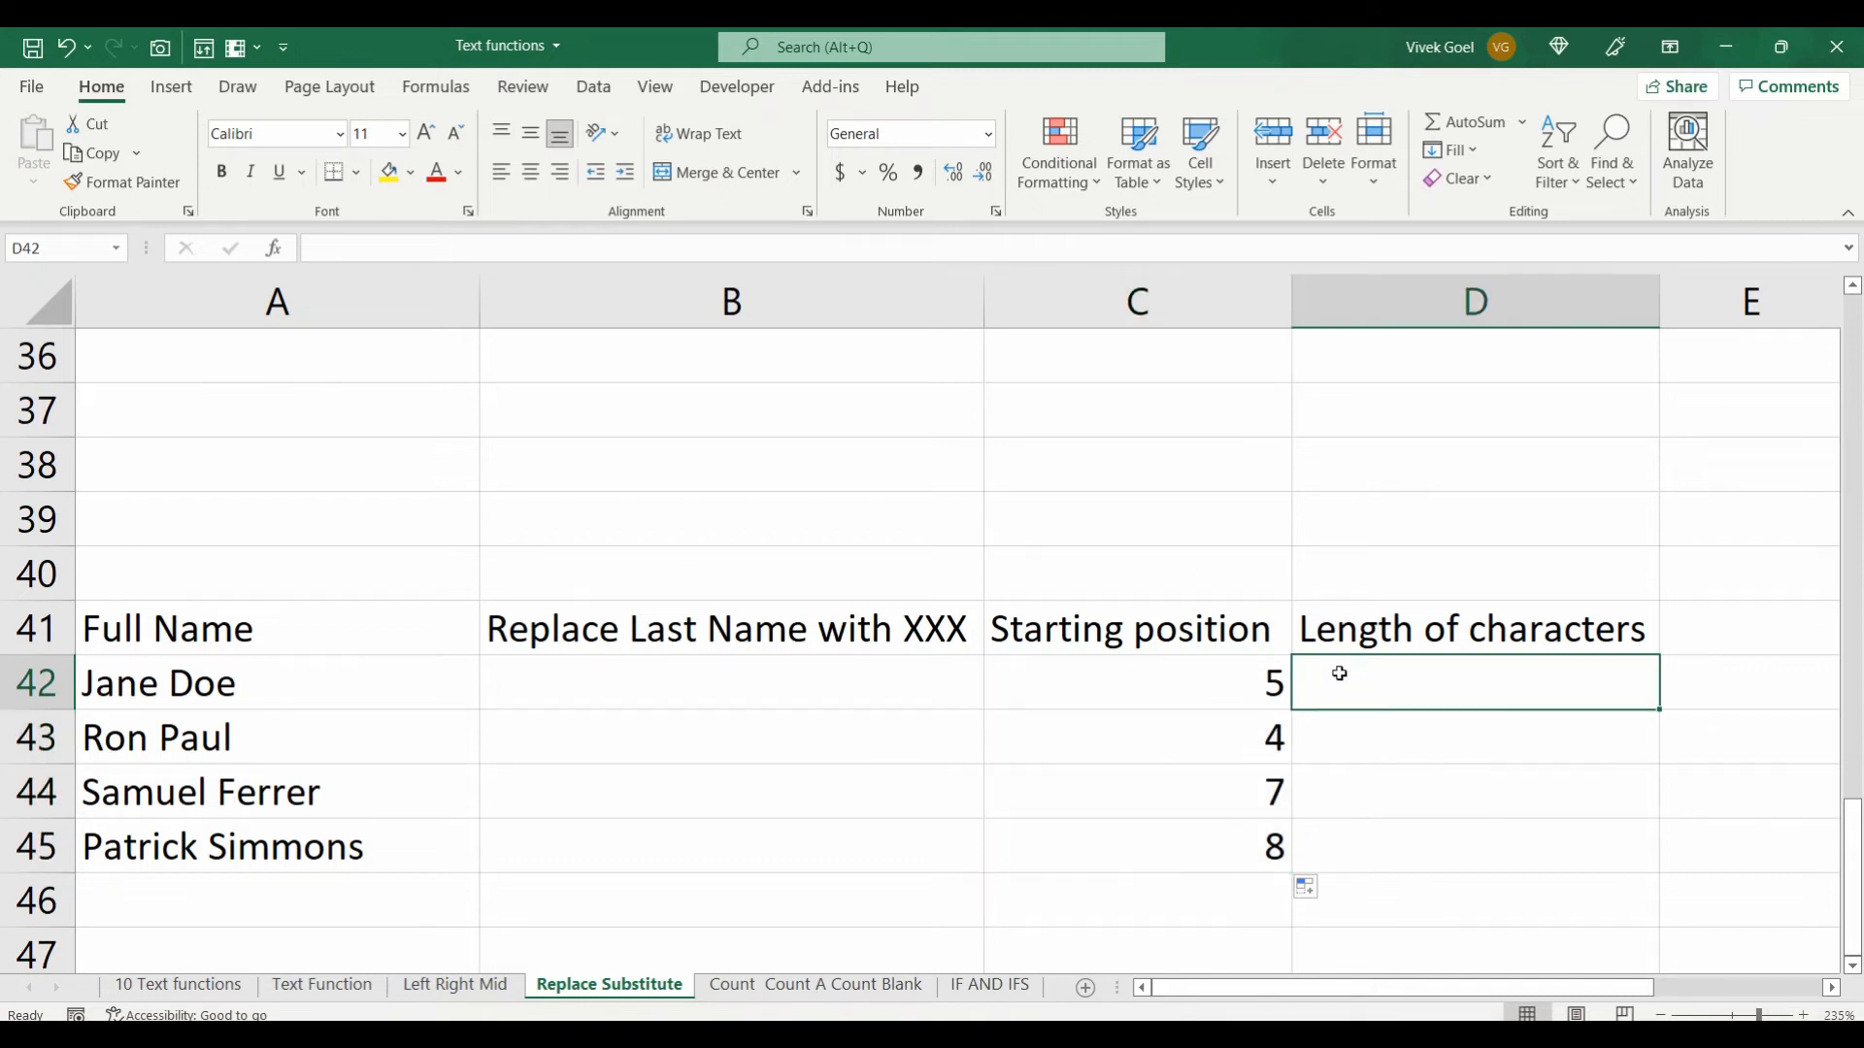
{"action": "type", "text": "=l"}
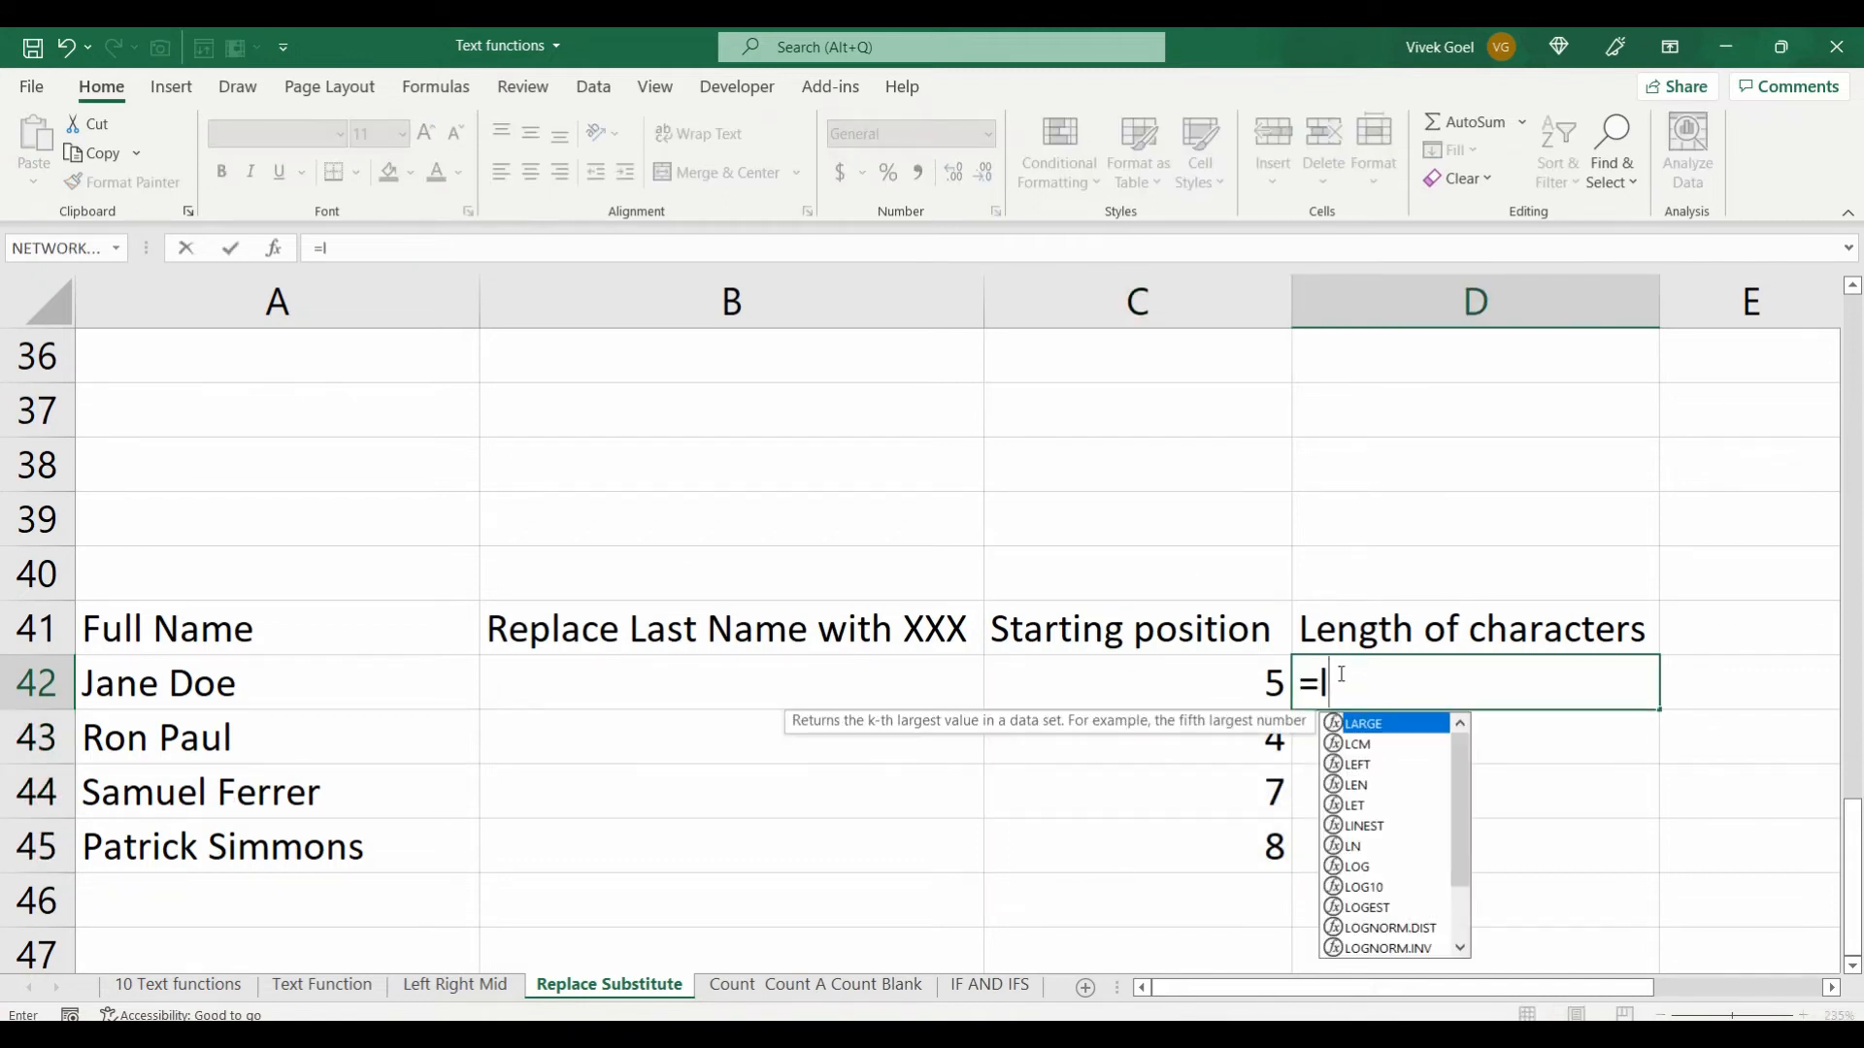
{"action": "type", "text": "en("}
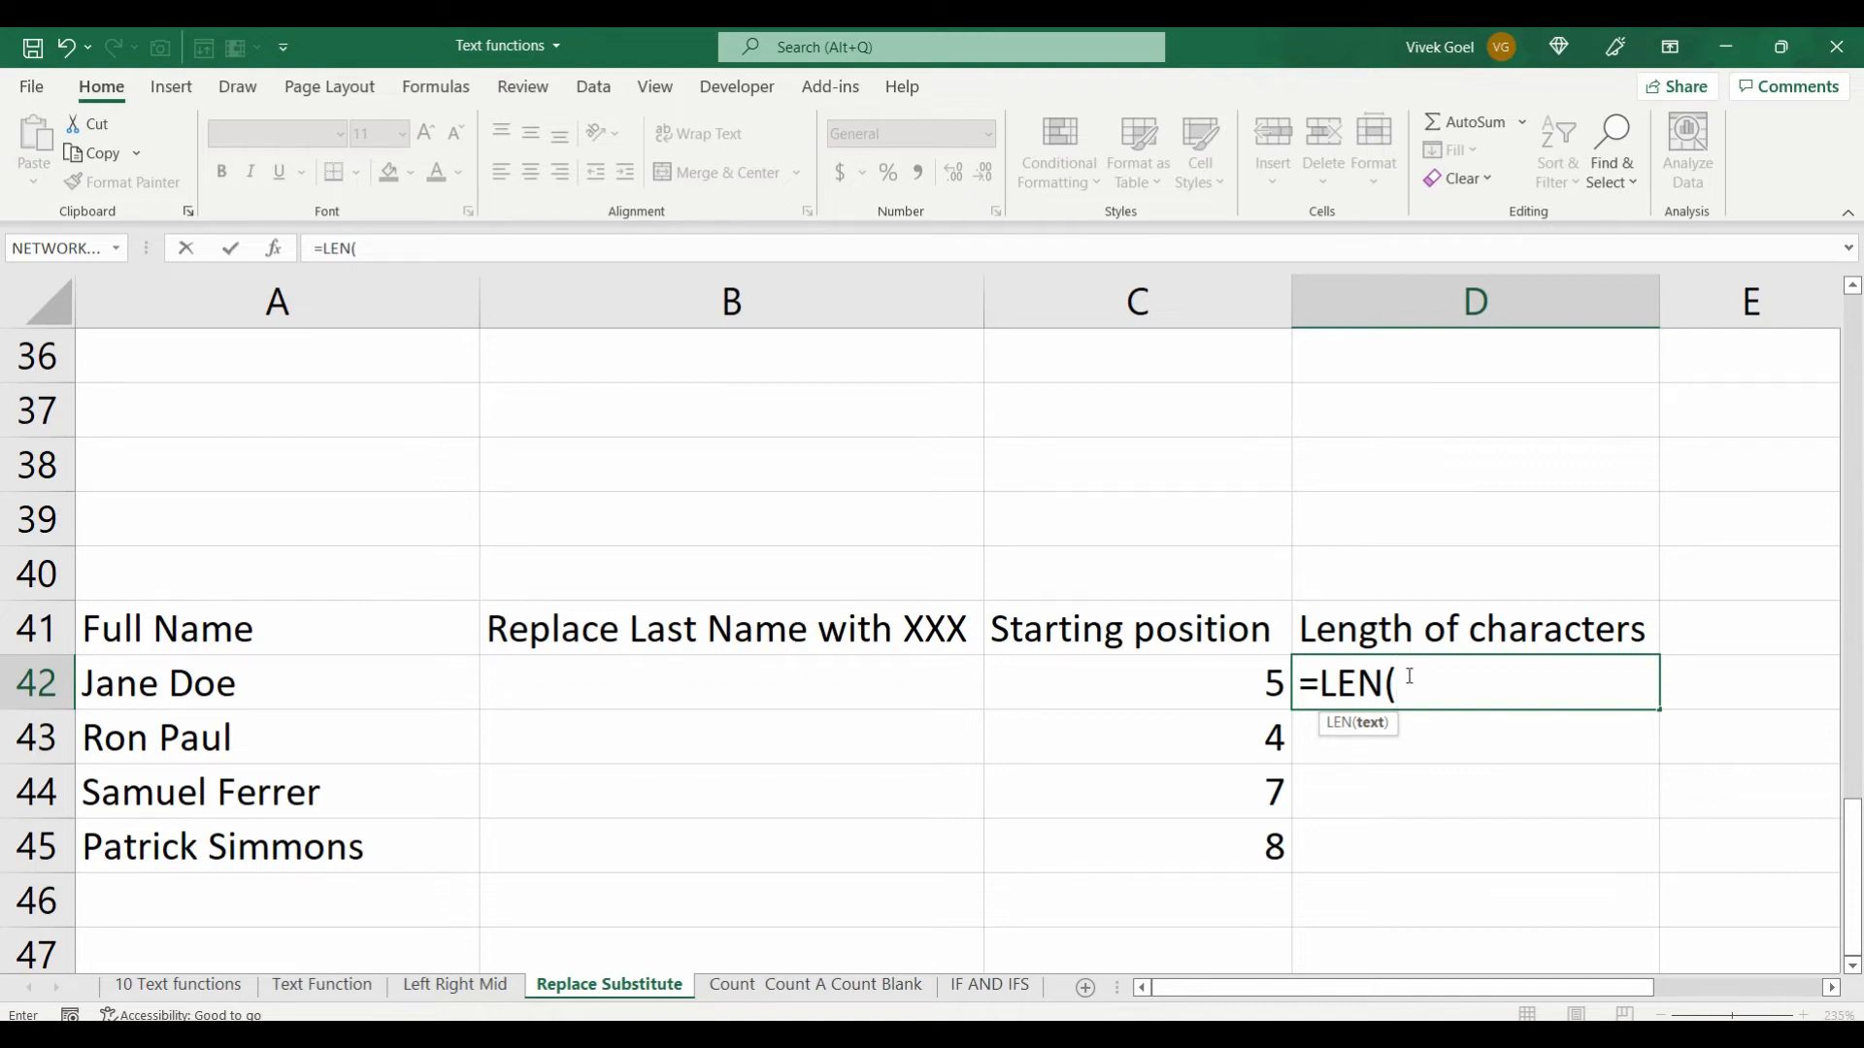
{"action": "left_click", "coordinate": [382, 691]}
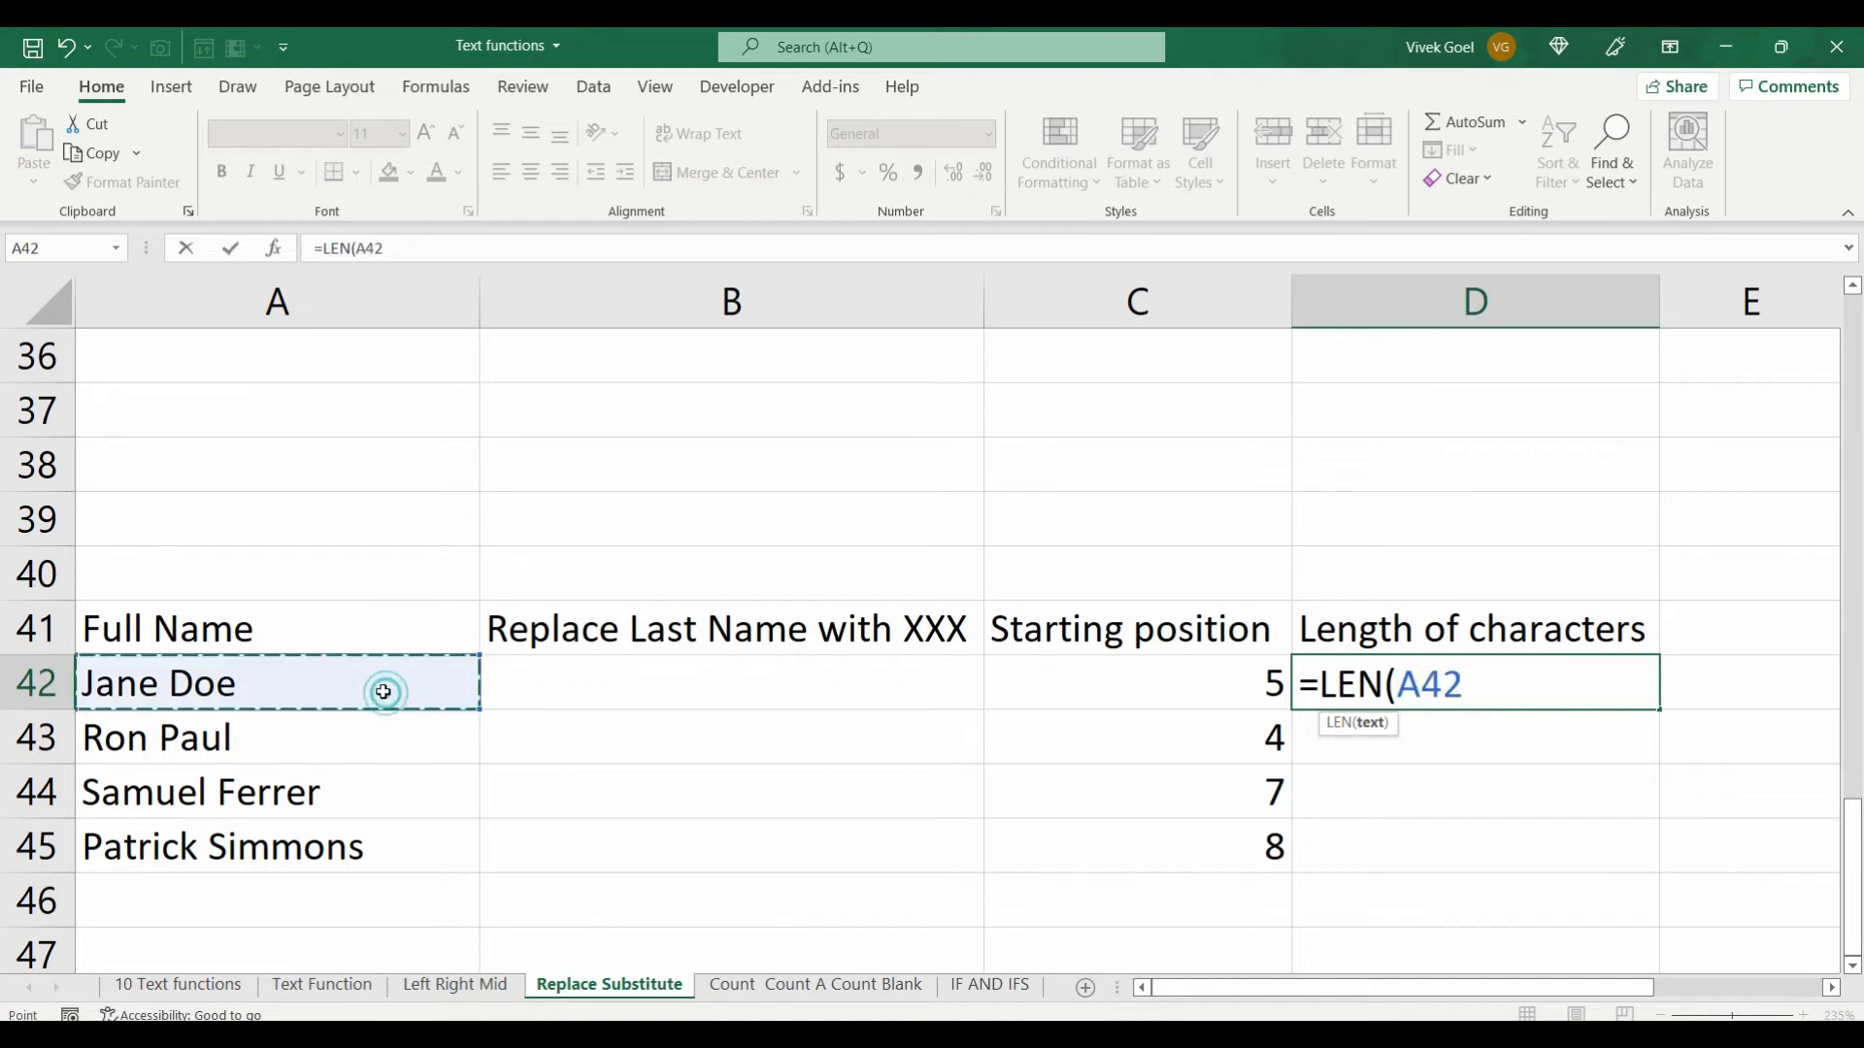
{"action": "key", "text": "ctrl+Return"}
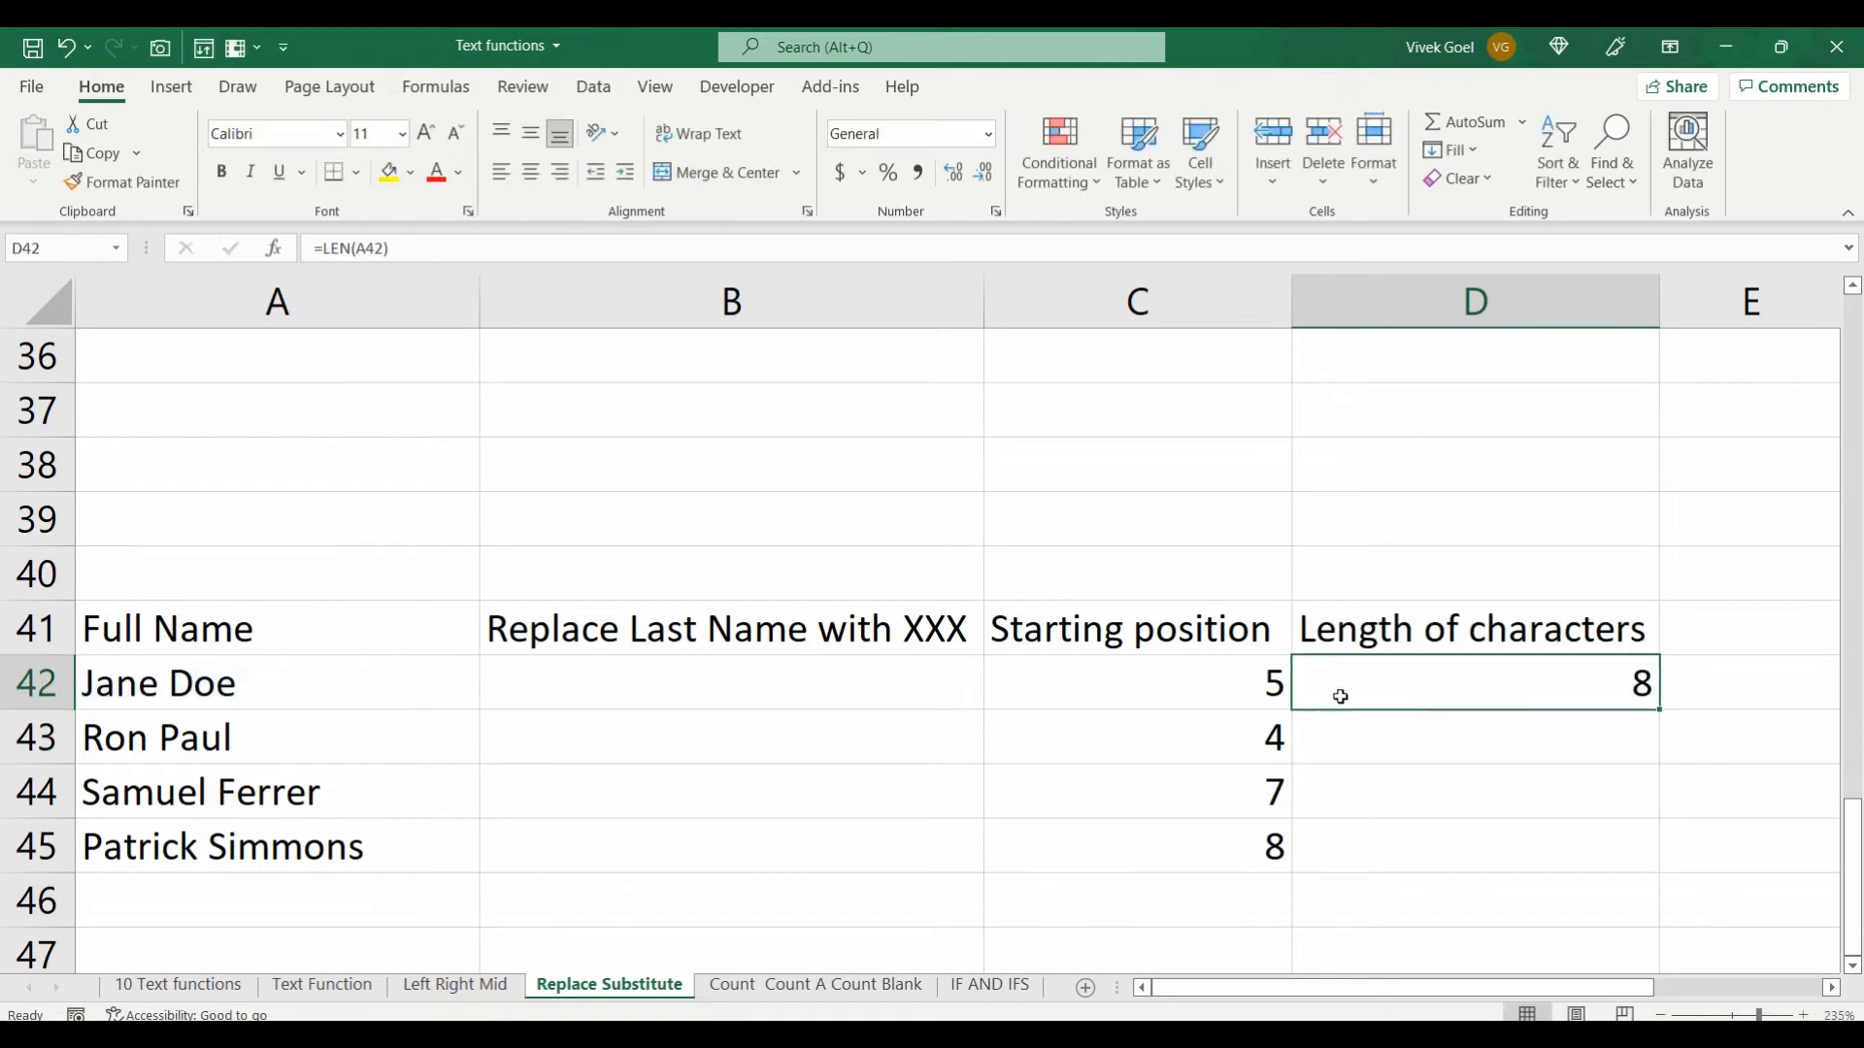
{"action": "double_click", "coordinate": [1653, 705]}
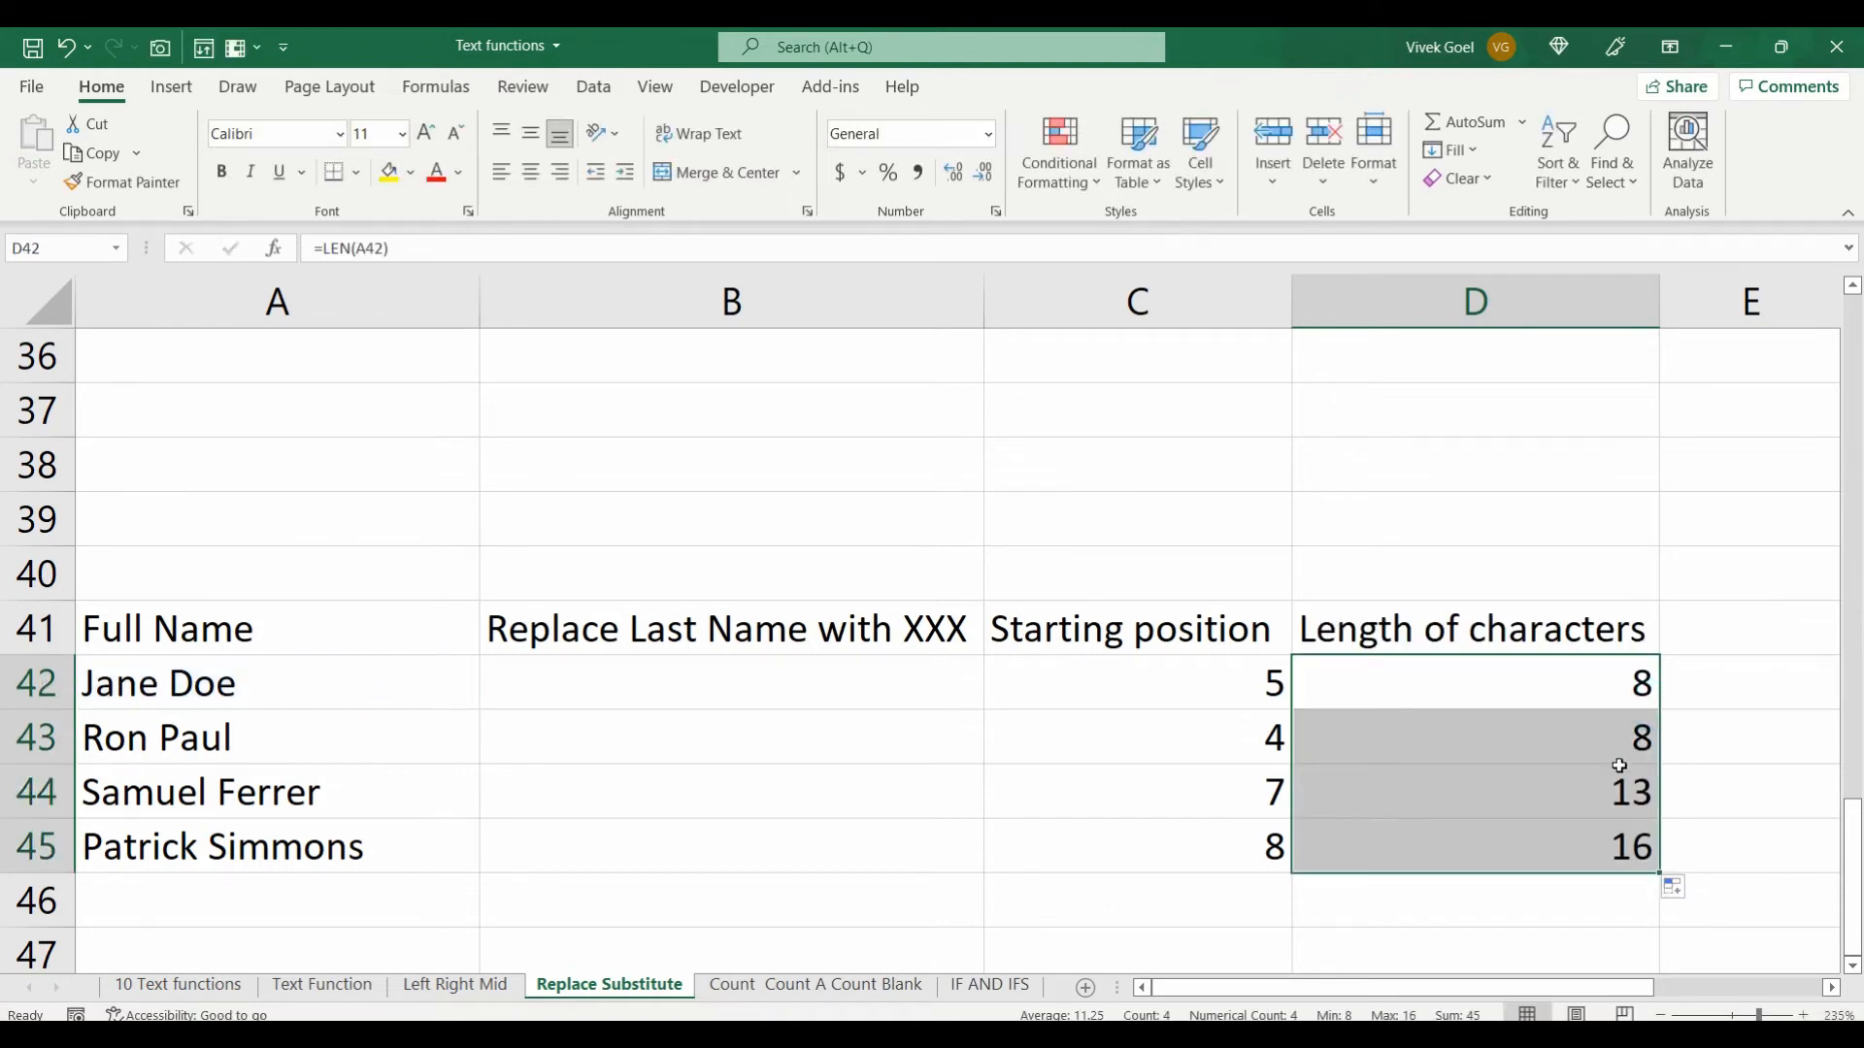
Step: Enter =REPLACE(A42,C42+1,D42-C42,"XXX") in B42 to mask the last name, and fill the formula down the column
{"action": "left_click", "coordinate": [770, 691]}
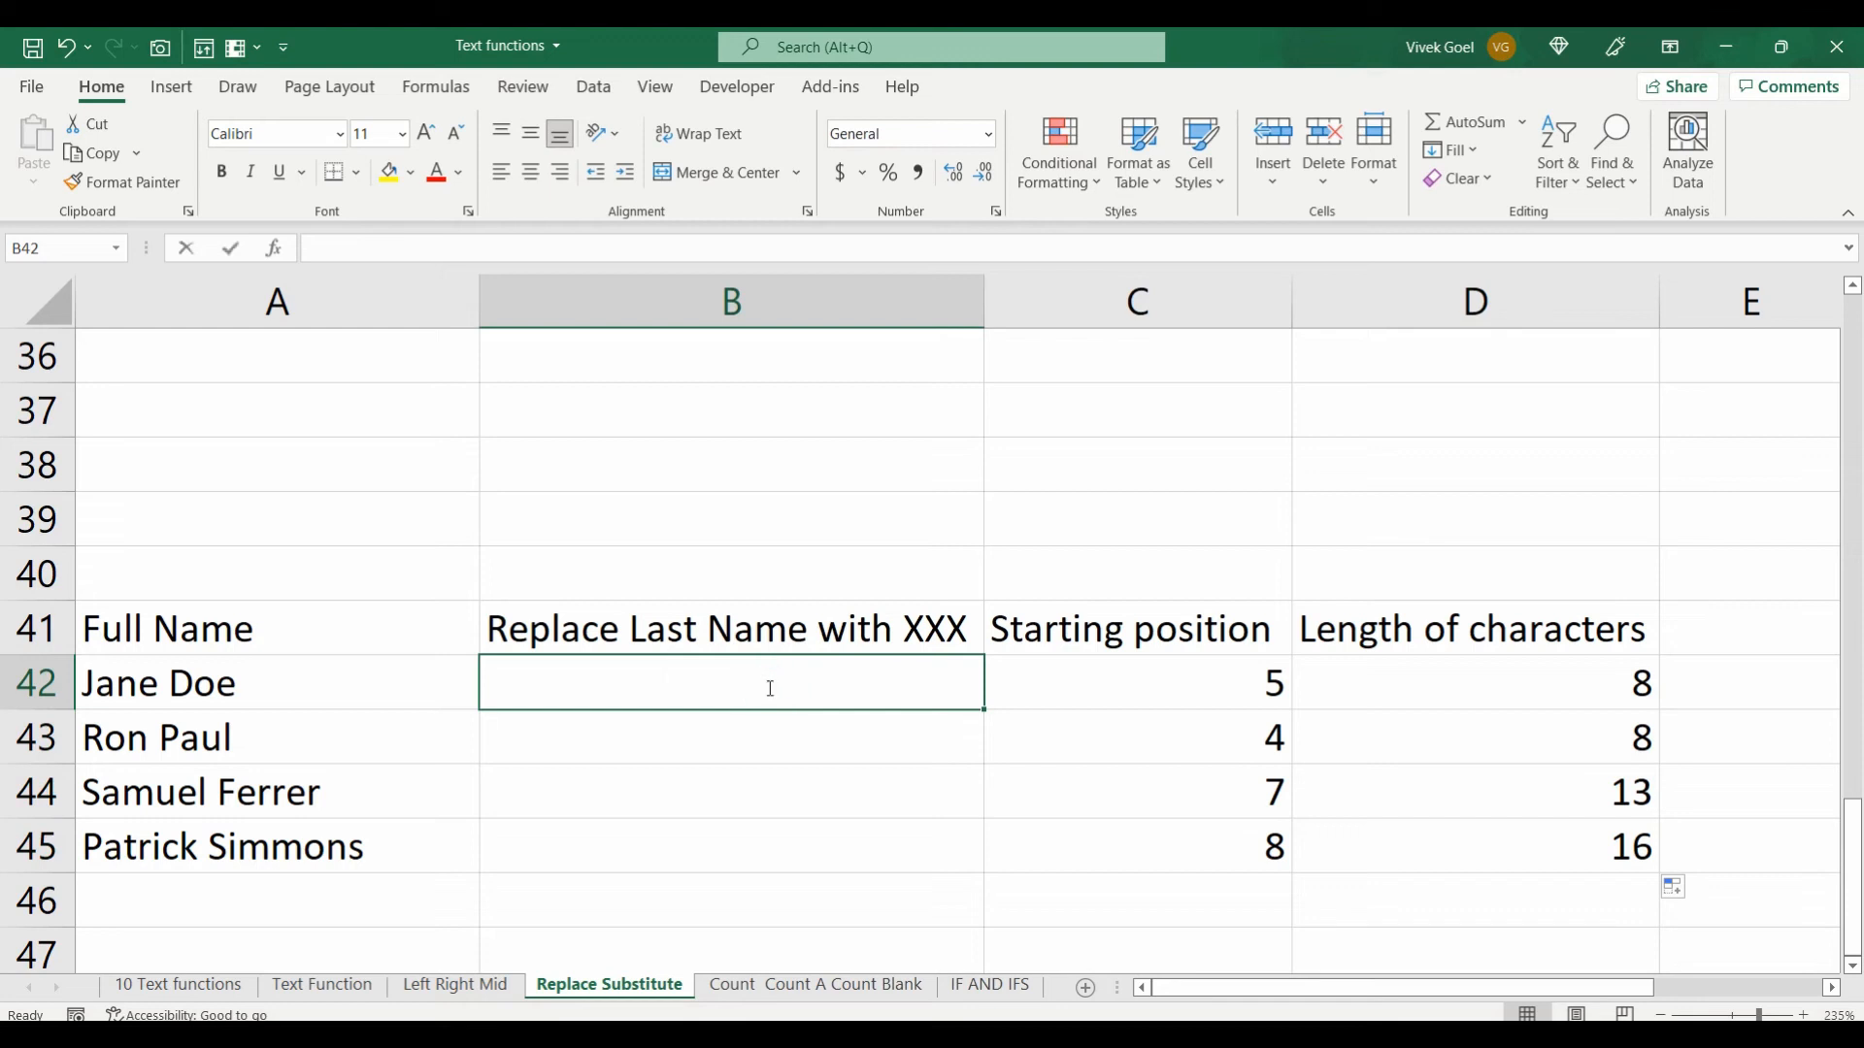
{"action": "type", "text": "=repl"}
{"action": "key", "text": "Tab"}
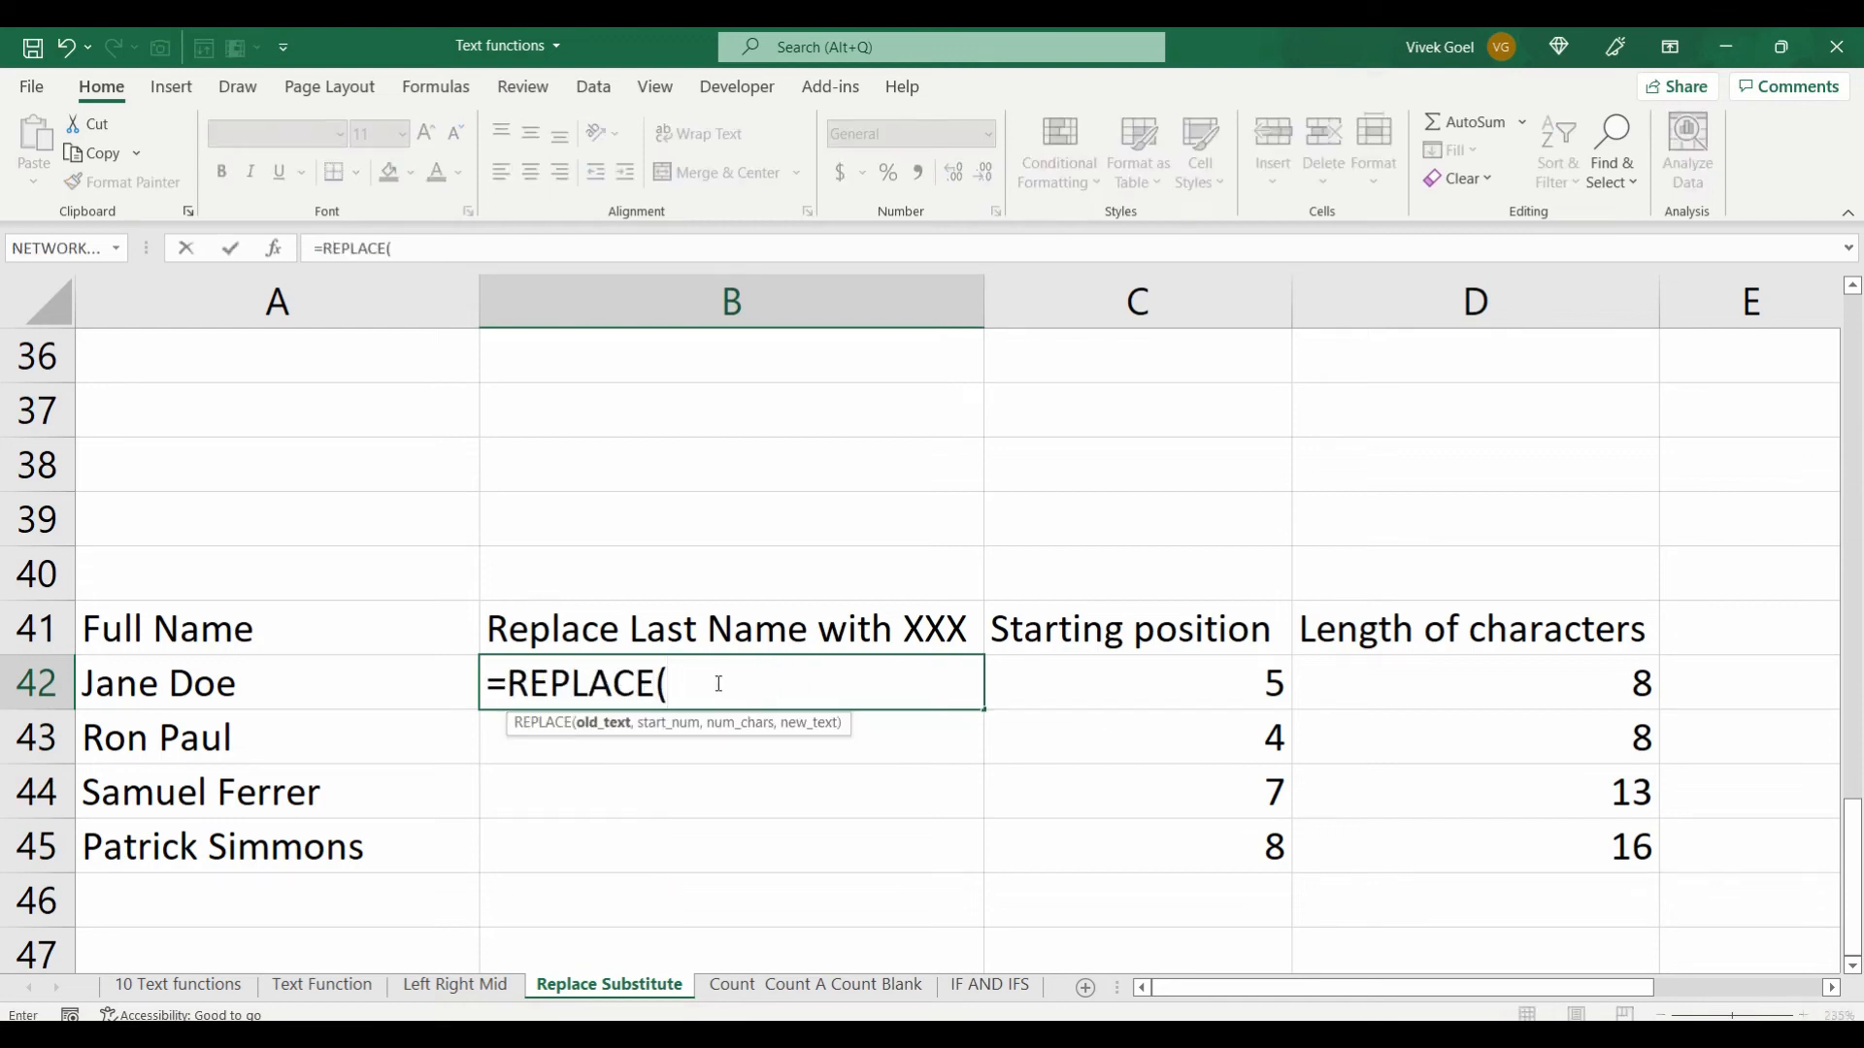
{"action": "left_click", "coordinate": [452, 678]}
{"action": "type", "text": ","}
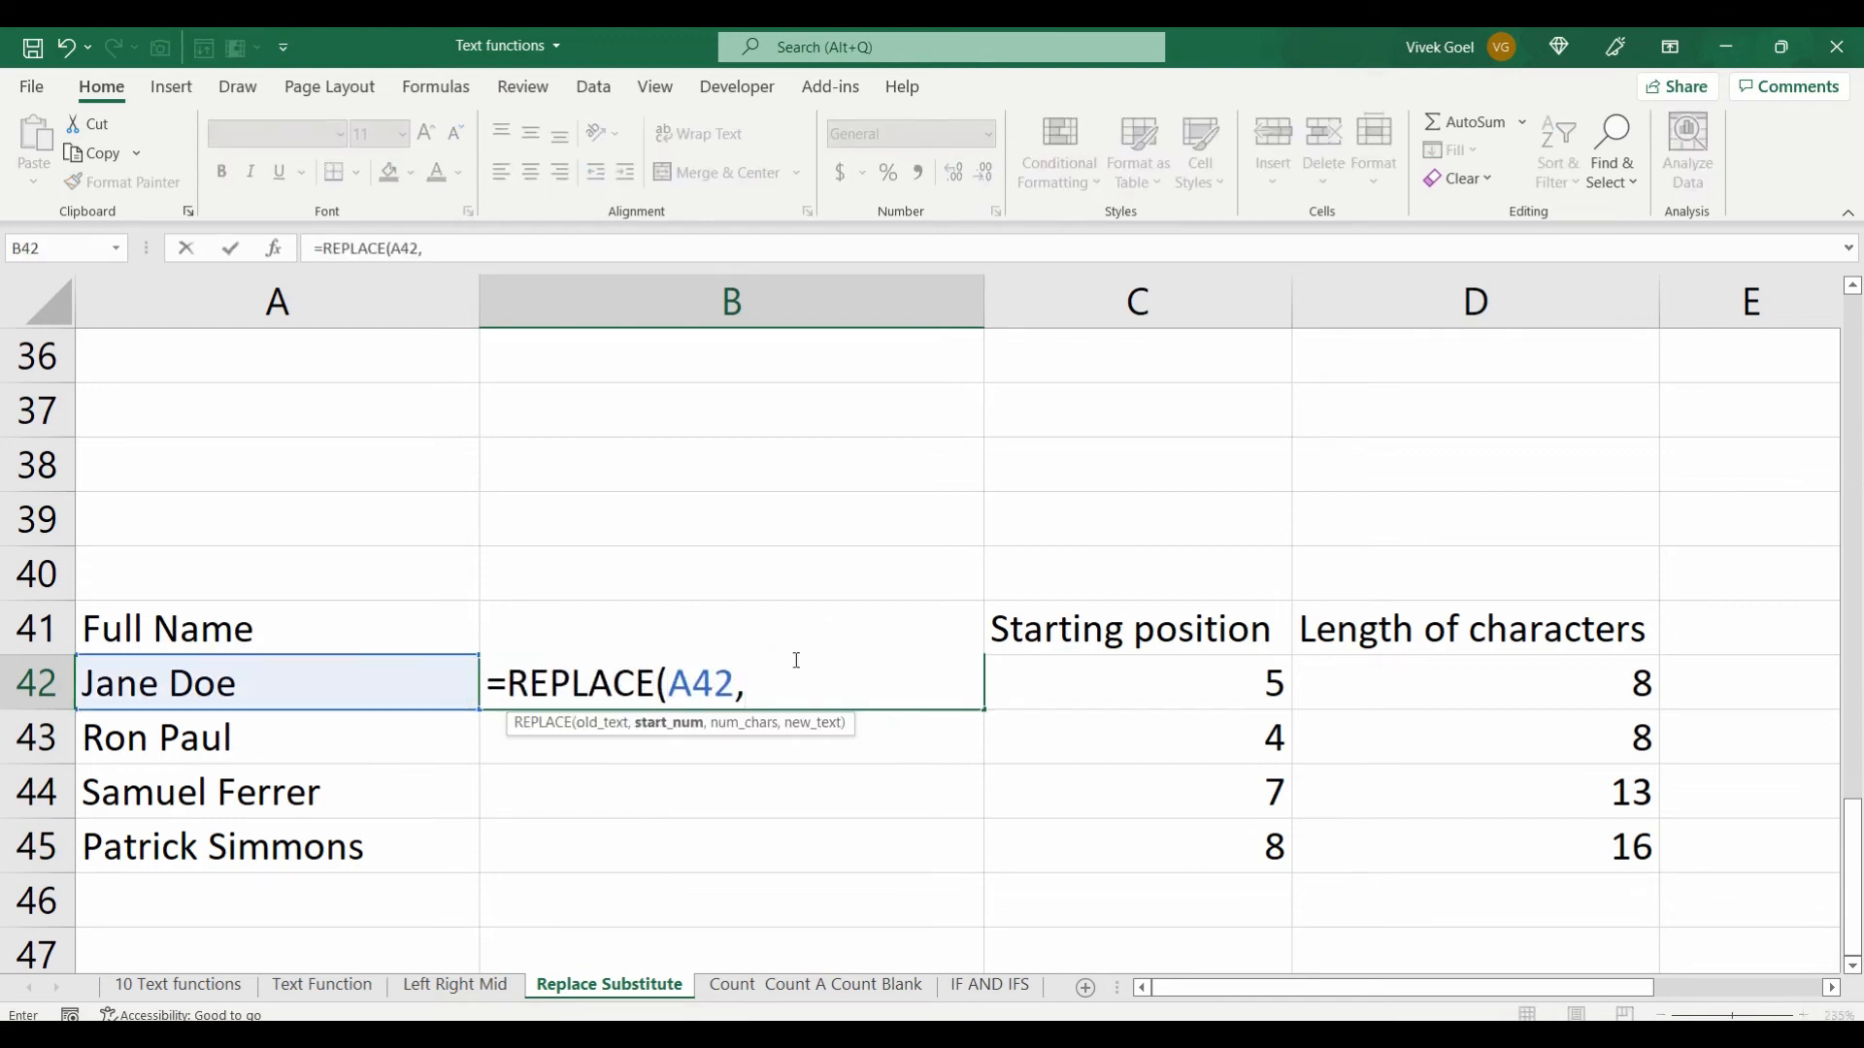
{"action": "left_click", "coordinate": [1141, 689]}
{"action": "type", "text": "+1,"}
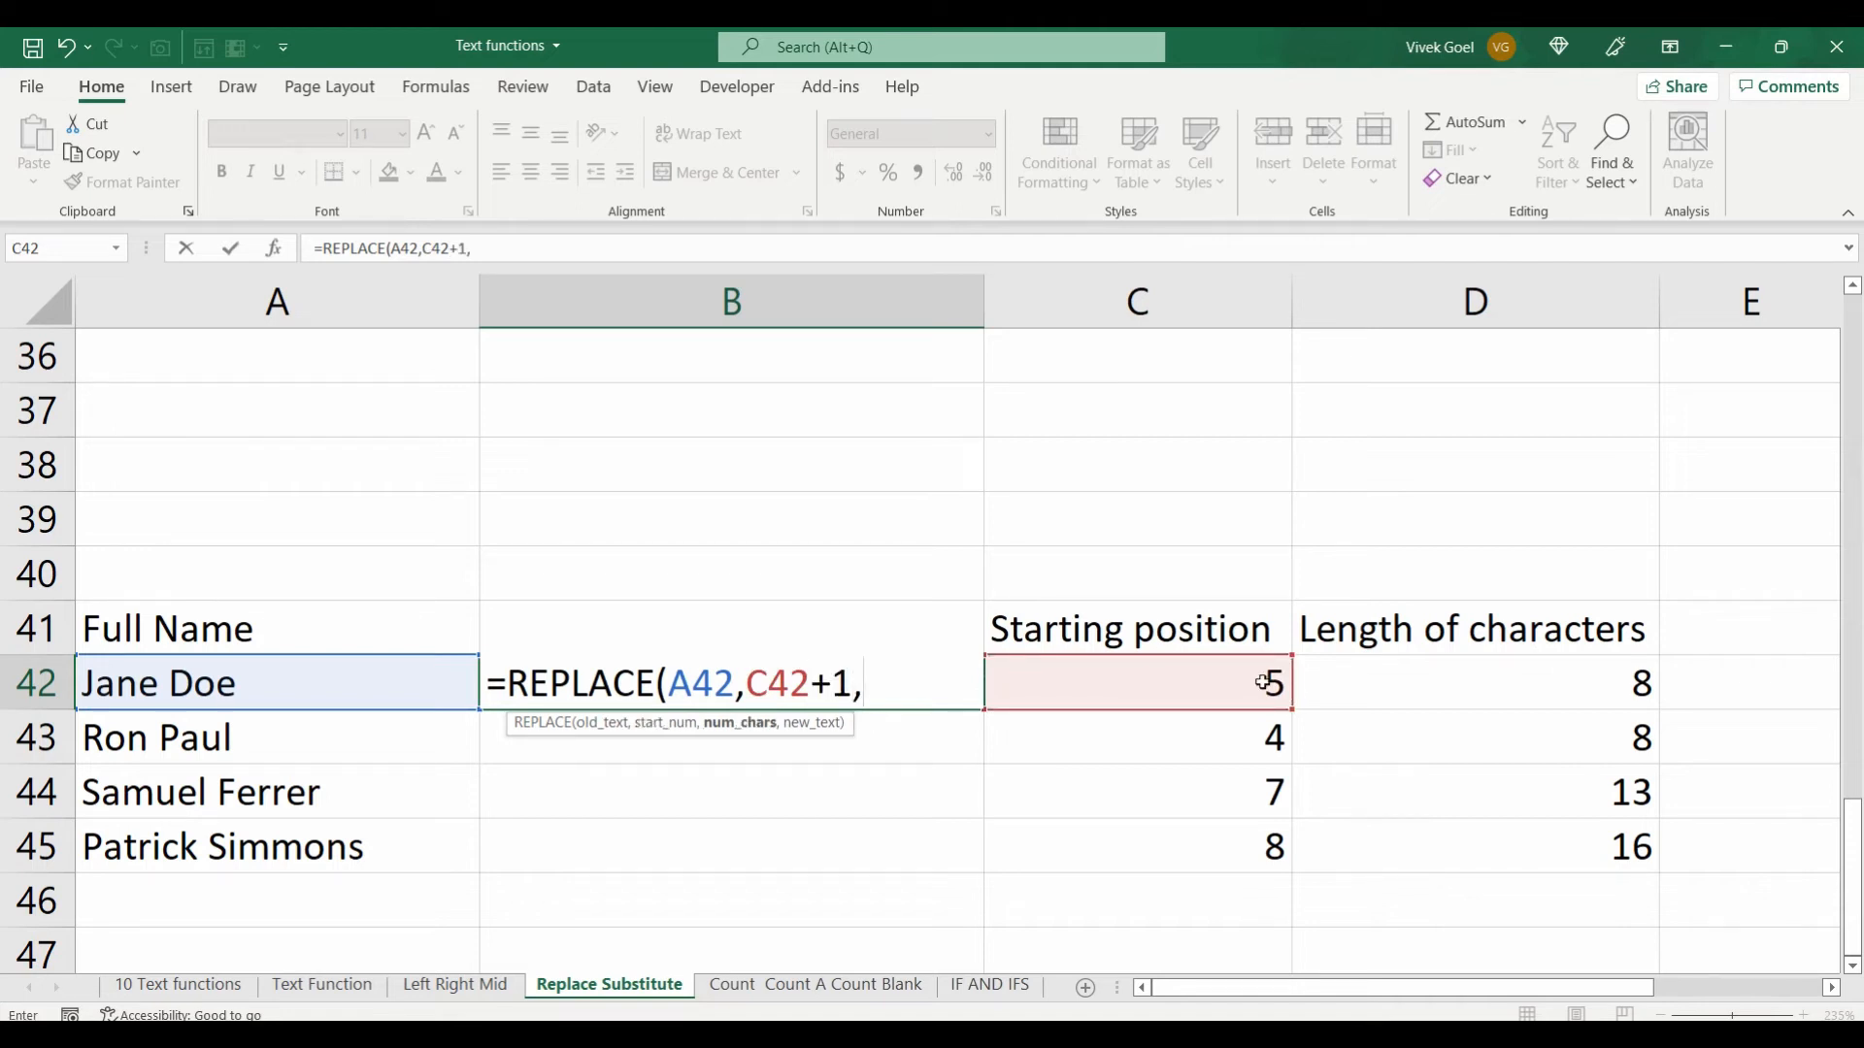
{"action": "left_click", "coordinate": [1399, 677]}
{"action": "type", "text": "-"}
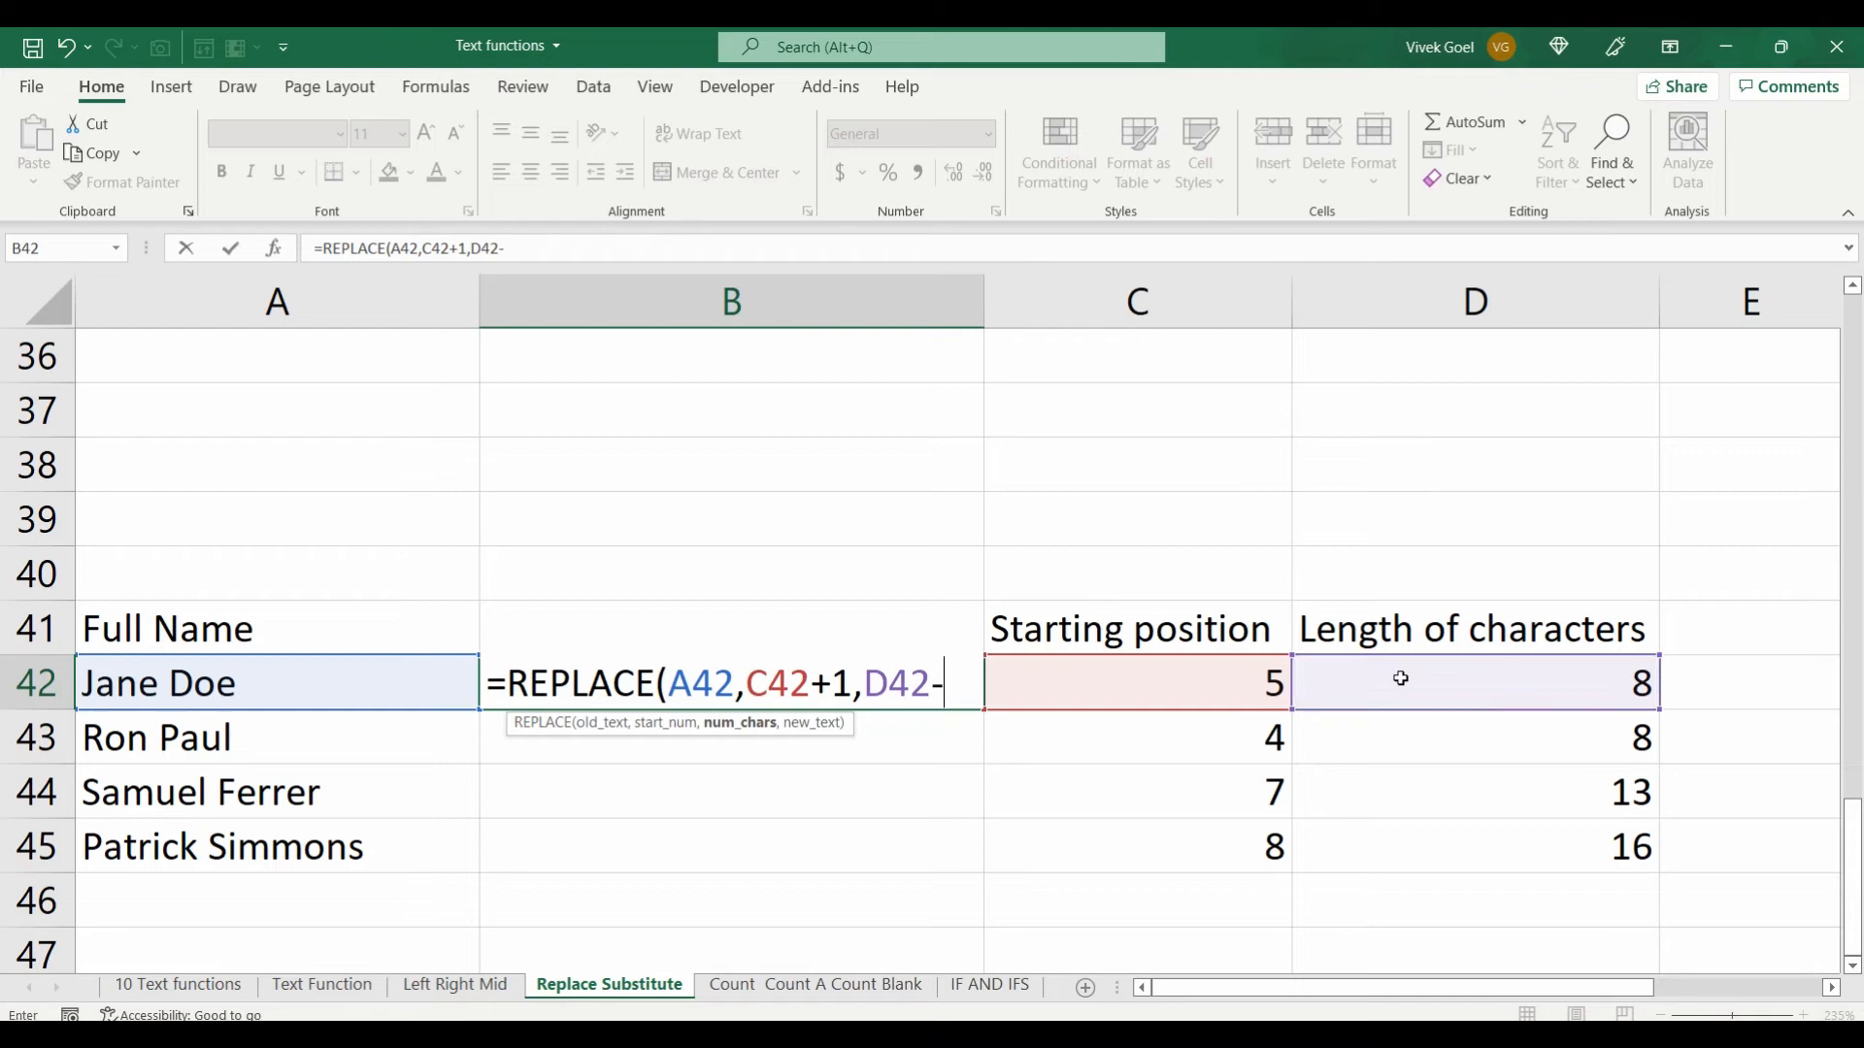
{"action": "left_click", "coordinate": [1241, 672]}
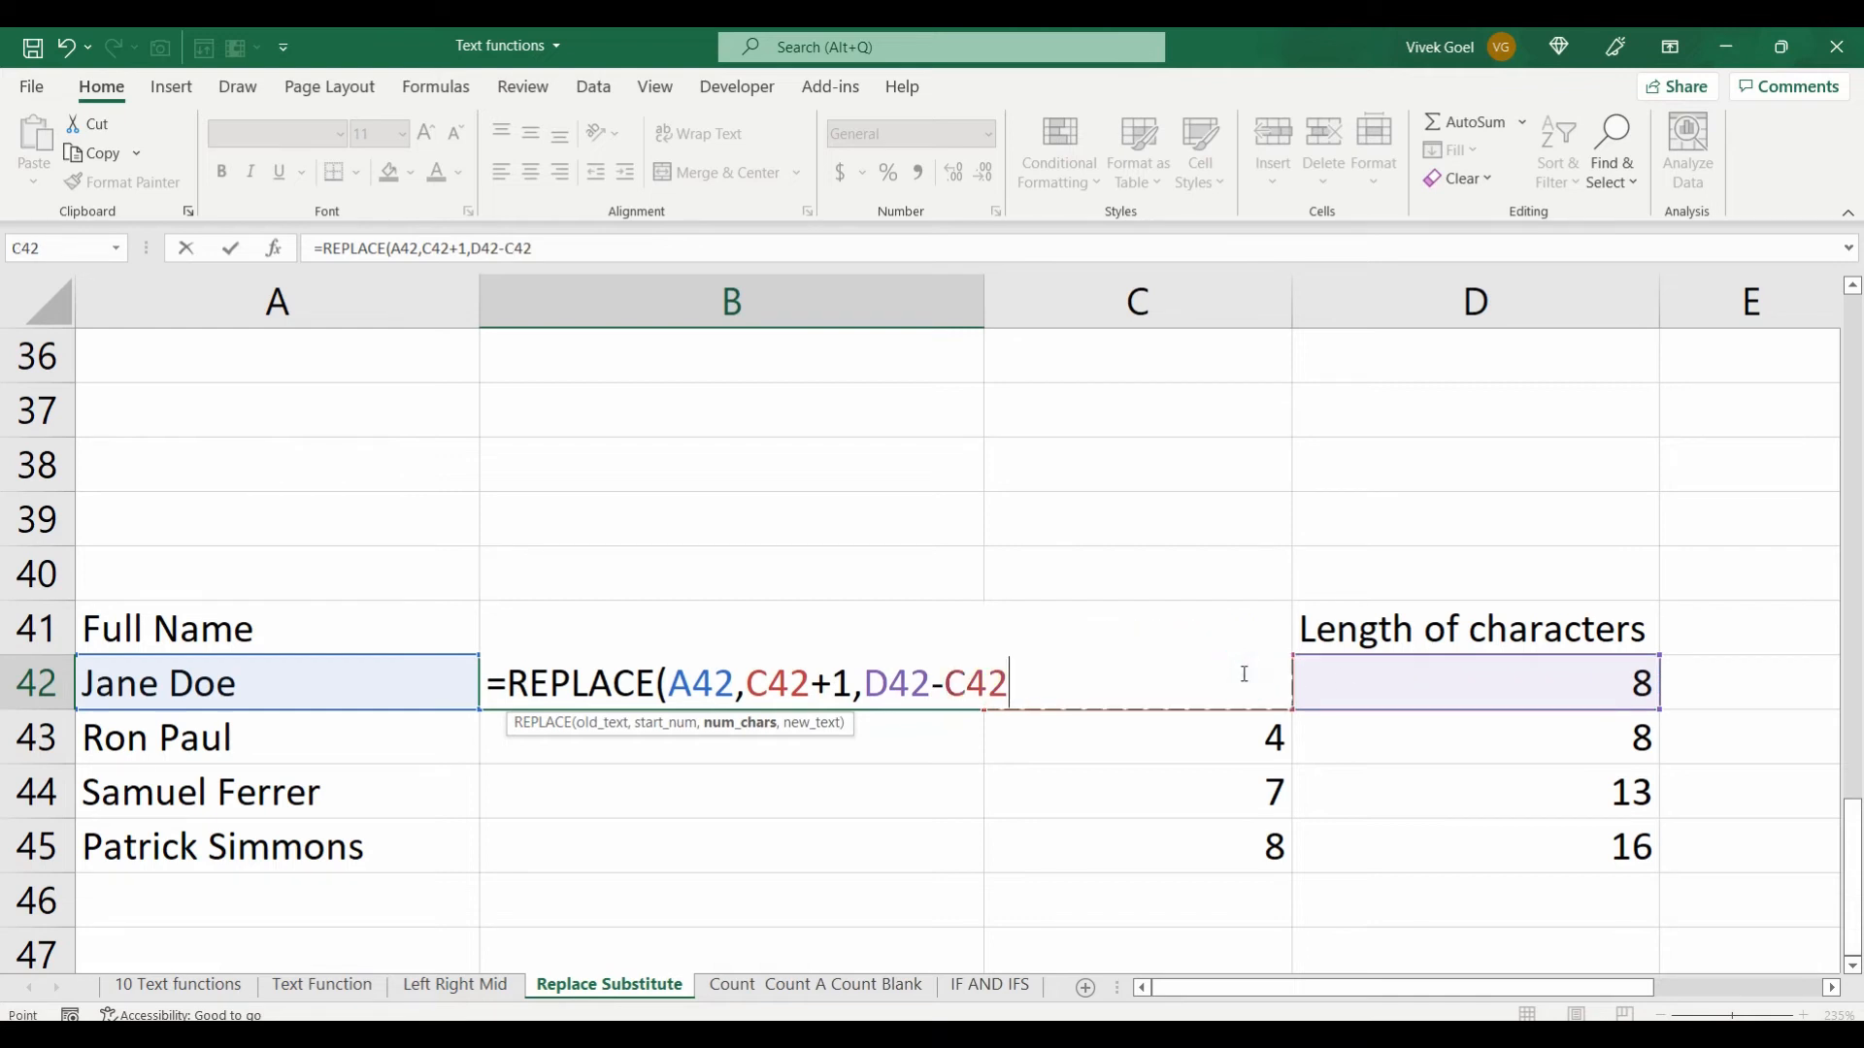
{"action": "type", "text": ","}
{"action": "type", "text": "\"XXX\")"}
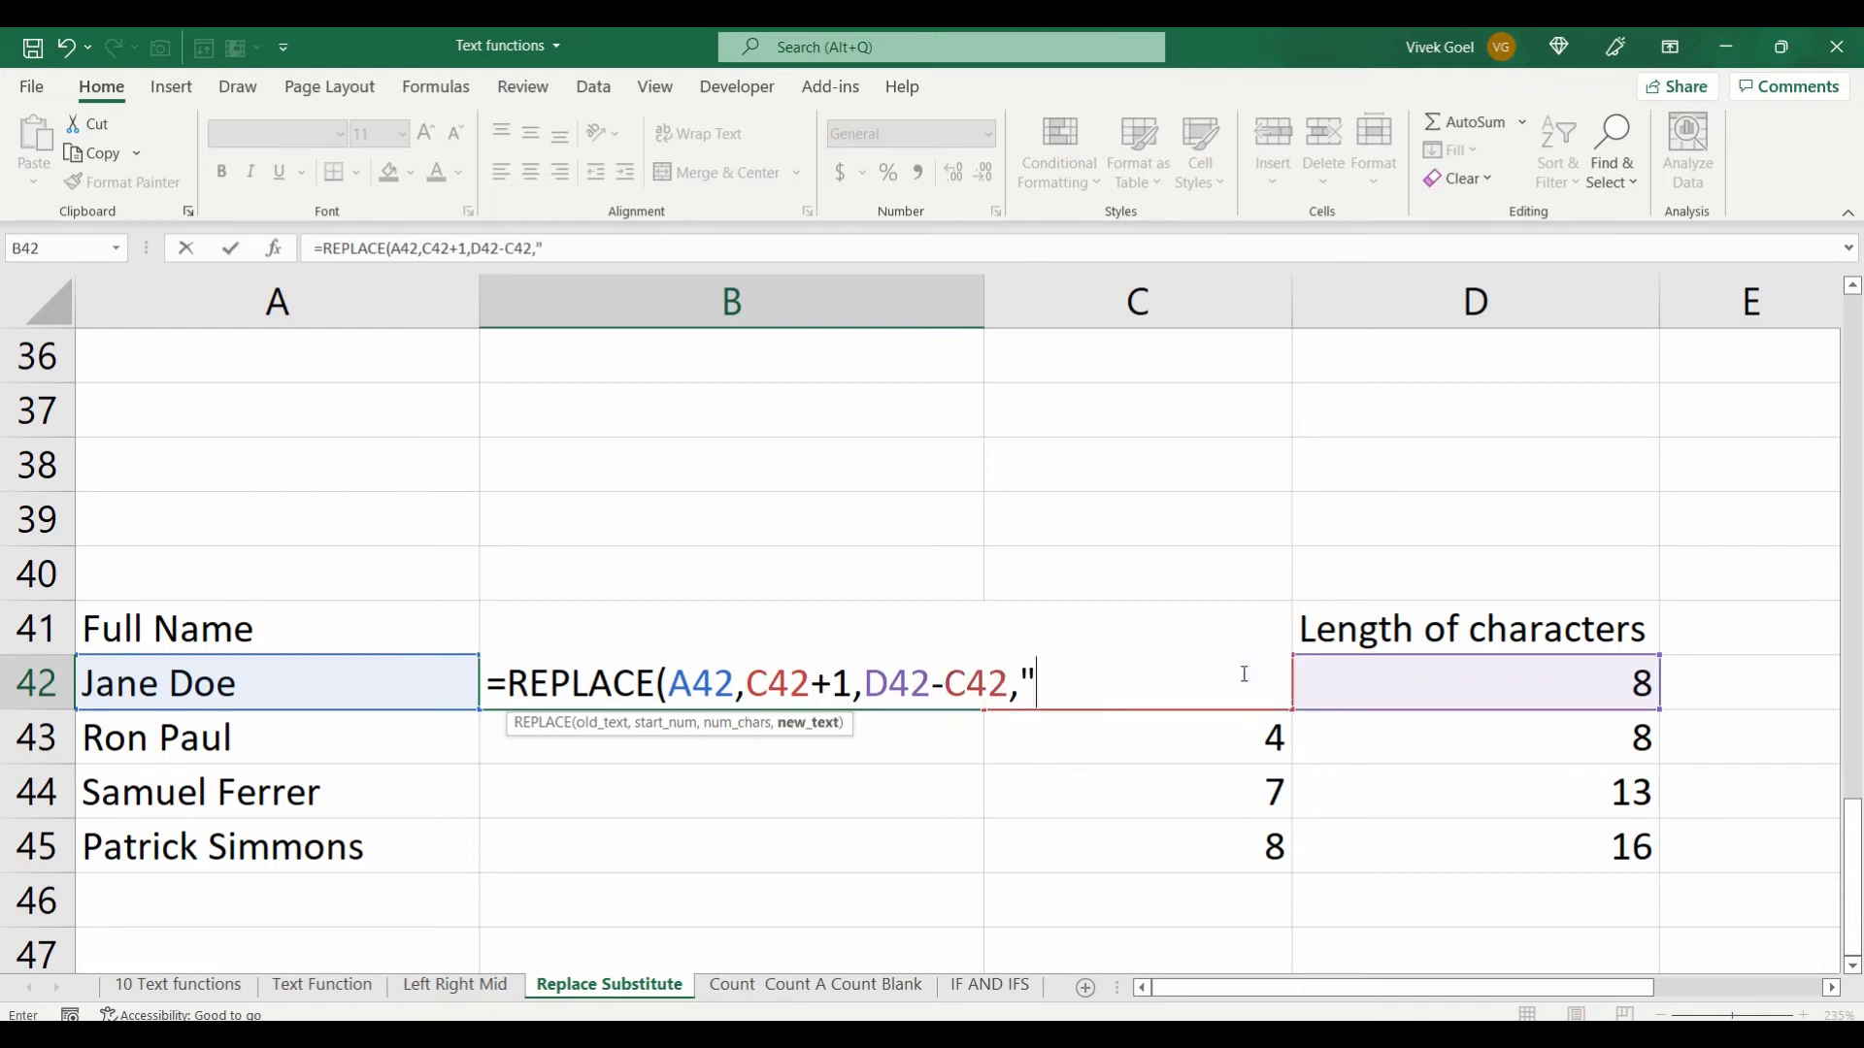
{"action": "key", "text": "Return"}
{"action": "key", "text": "Up"}
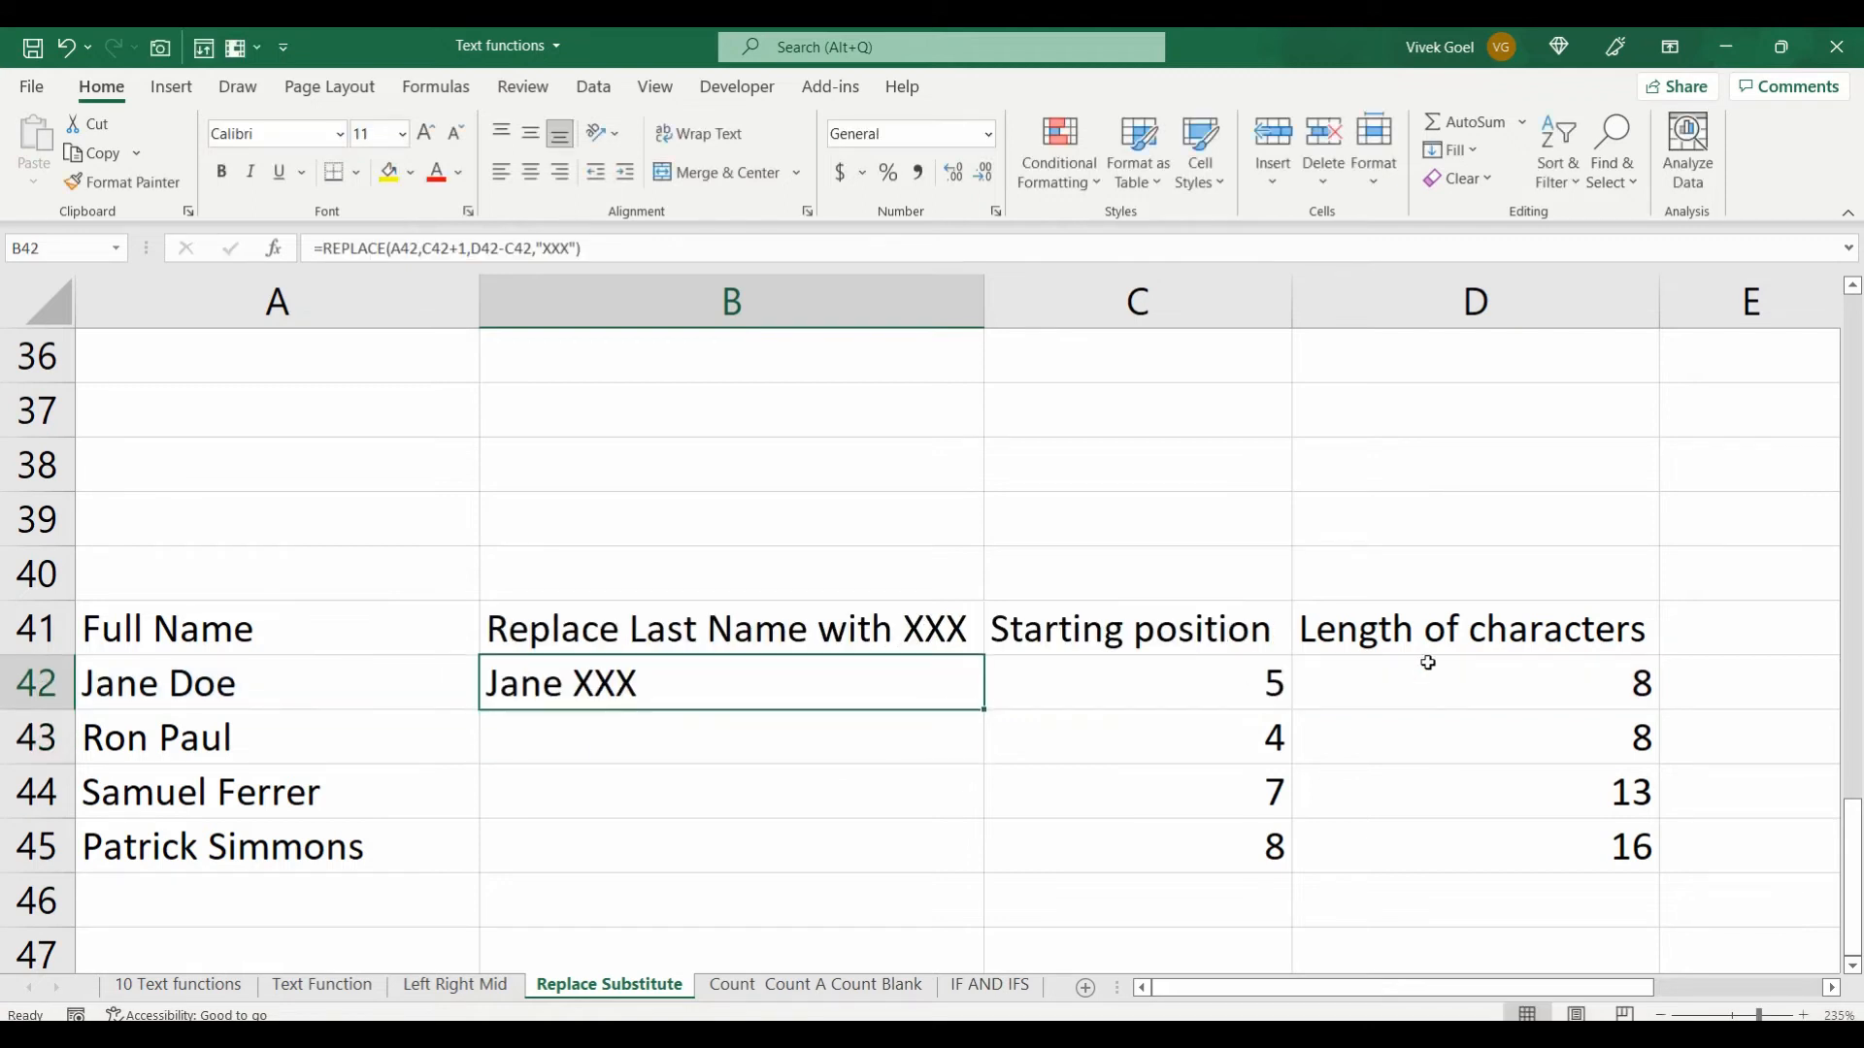
{"action": "double_click", "coordinate": [984, 712]}
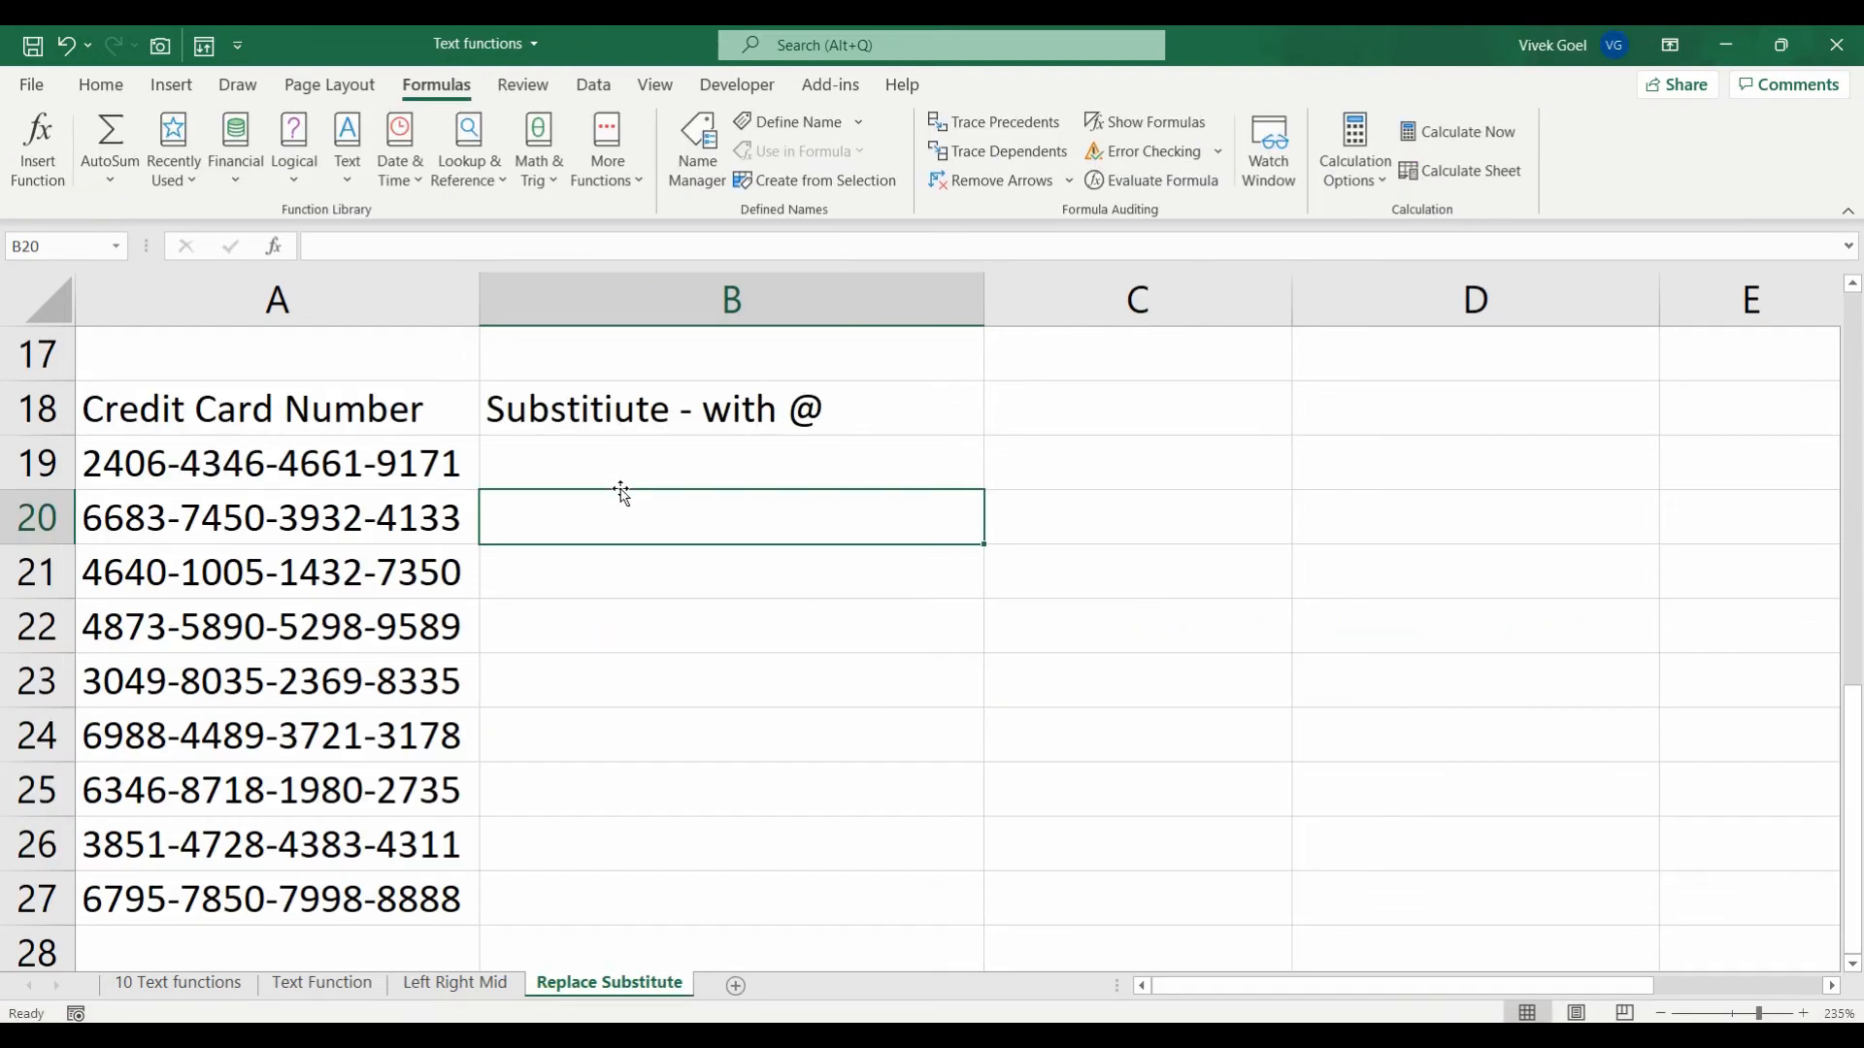
{"action": "left_click", "coordinate": [621, 489]}
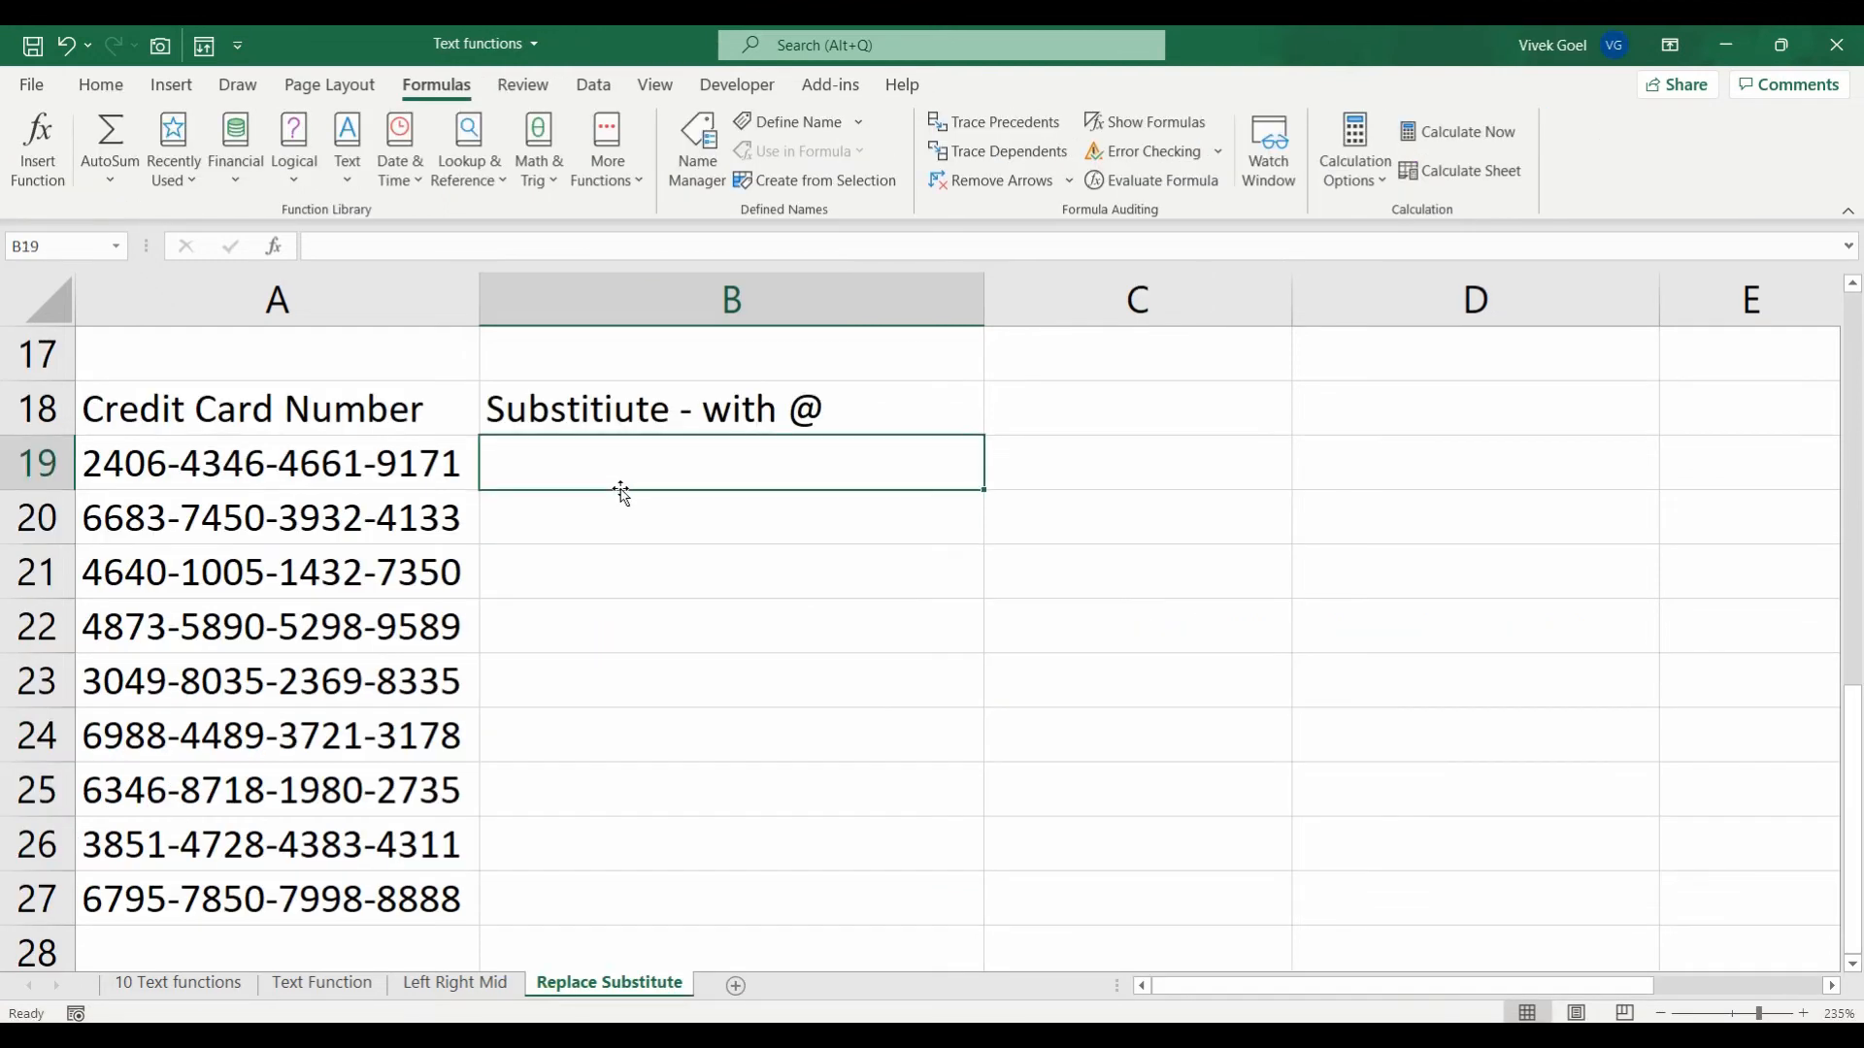
{"action": "type", "text": "=sub"}
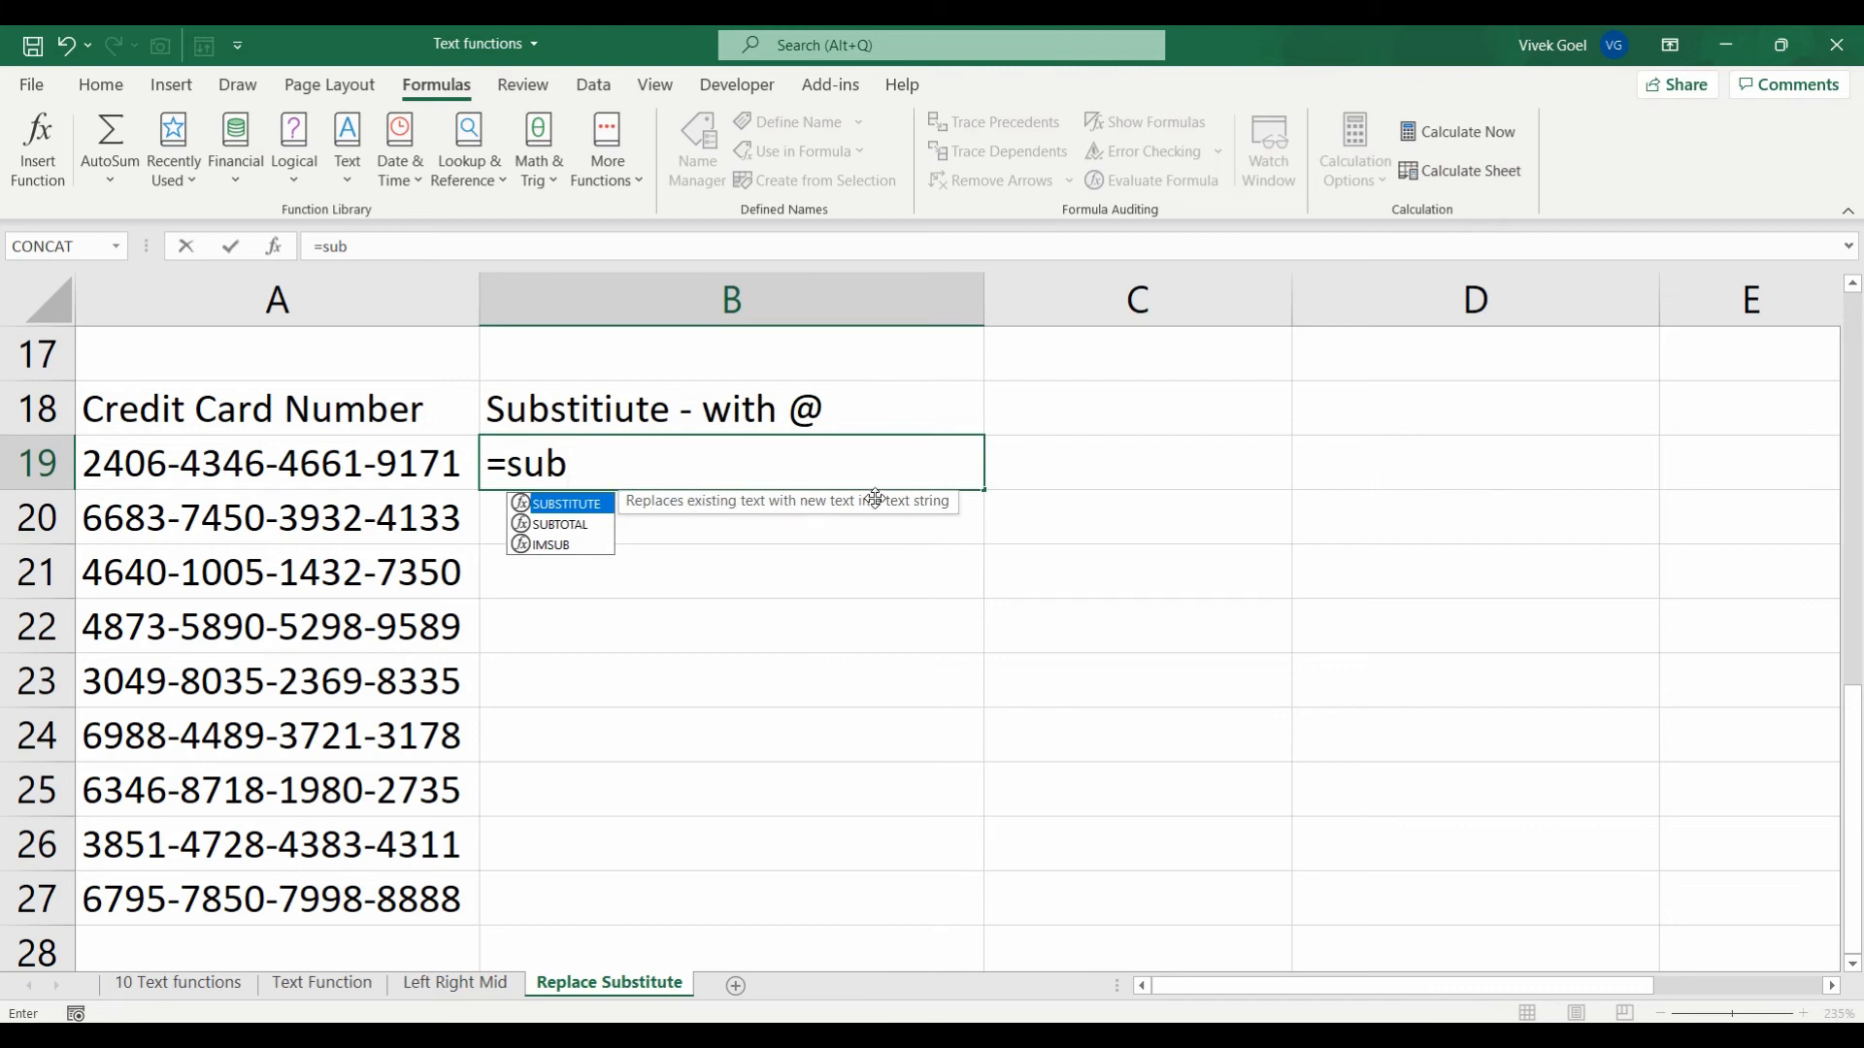
{"action": "key", "text": "Escape"}
{"action": "key", "text": "Escape"}
Step: Try replacing every "-" with "@" in the card numbers in A19:A27 using Find and Replace, and undo the replacement
{"action": "key", "text": "Left"}
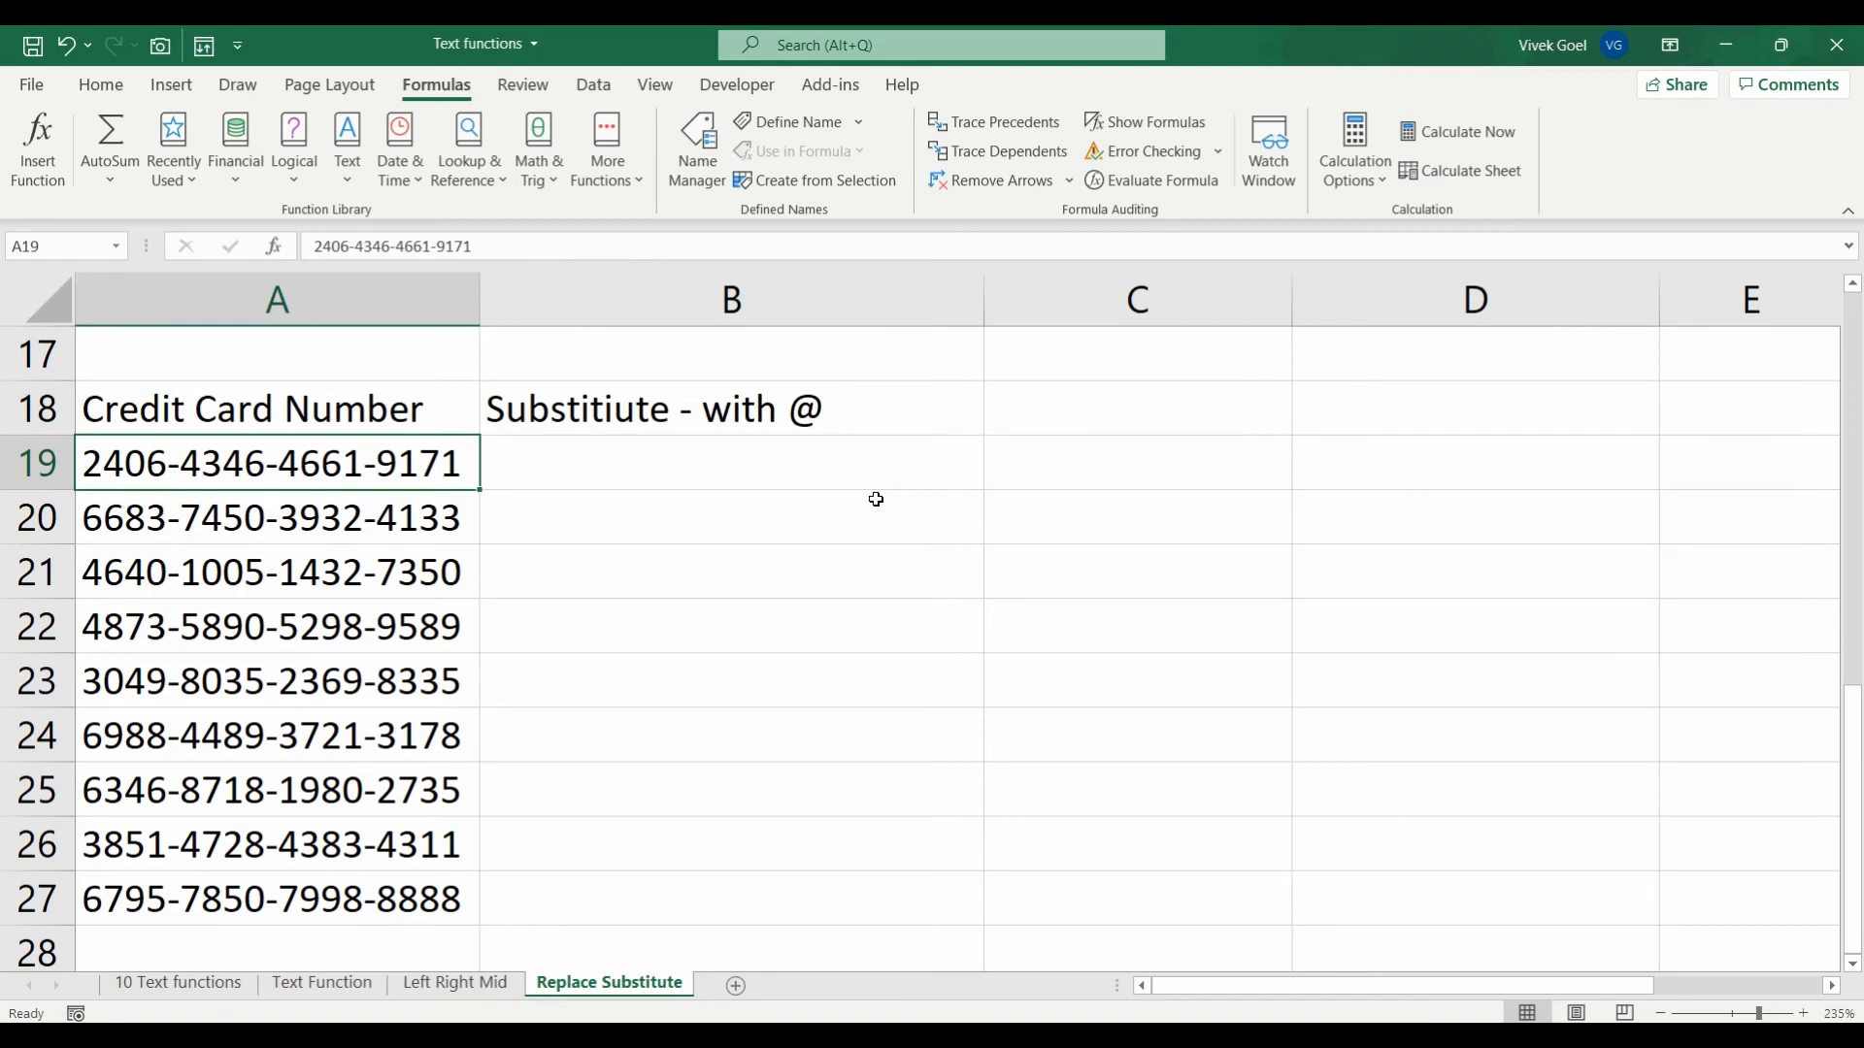
{"action": "key", "text": "Right"}
{"action": "key", "text": "Left"}
{"action": "key", "text": "shift+Down"}
{"action": "key", "text": "shift+Down"}
{"action": "key", "text": "shift+Down"}
{"action": "key", "text": "shift+Down"}
{"action": "key", "text": "shift+Down"}
{"action": "key", "text": "shift+Down"}
{"action": "key", "text": "shift+Down"}
{"action": "key", "text": "shift+Down"}
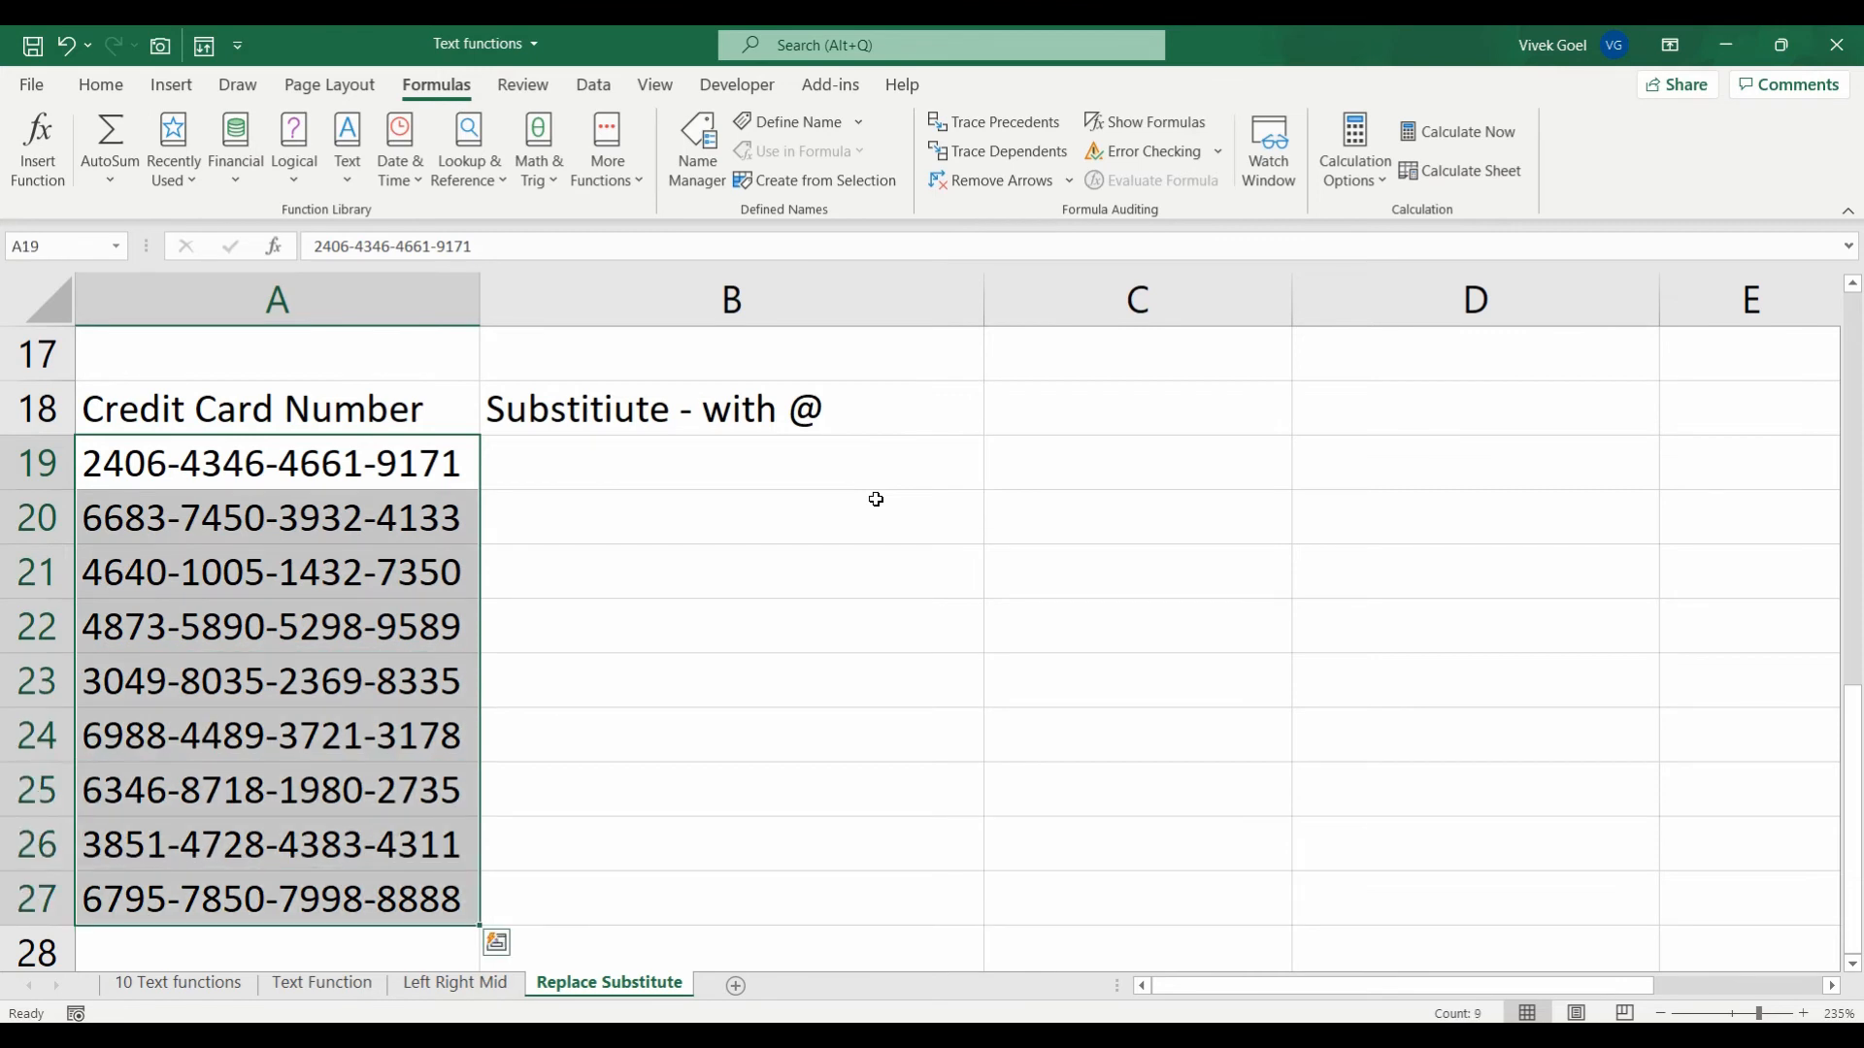
{"action": "key", "text": "ctrl+h"}
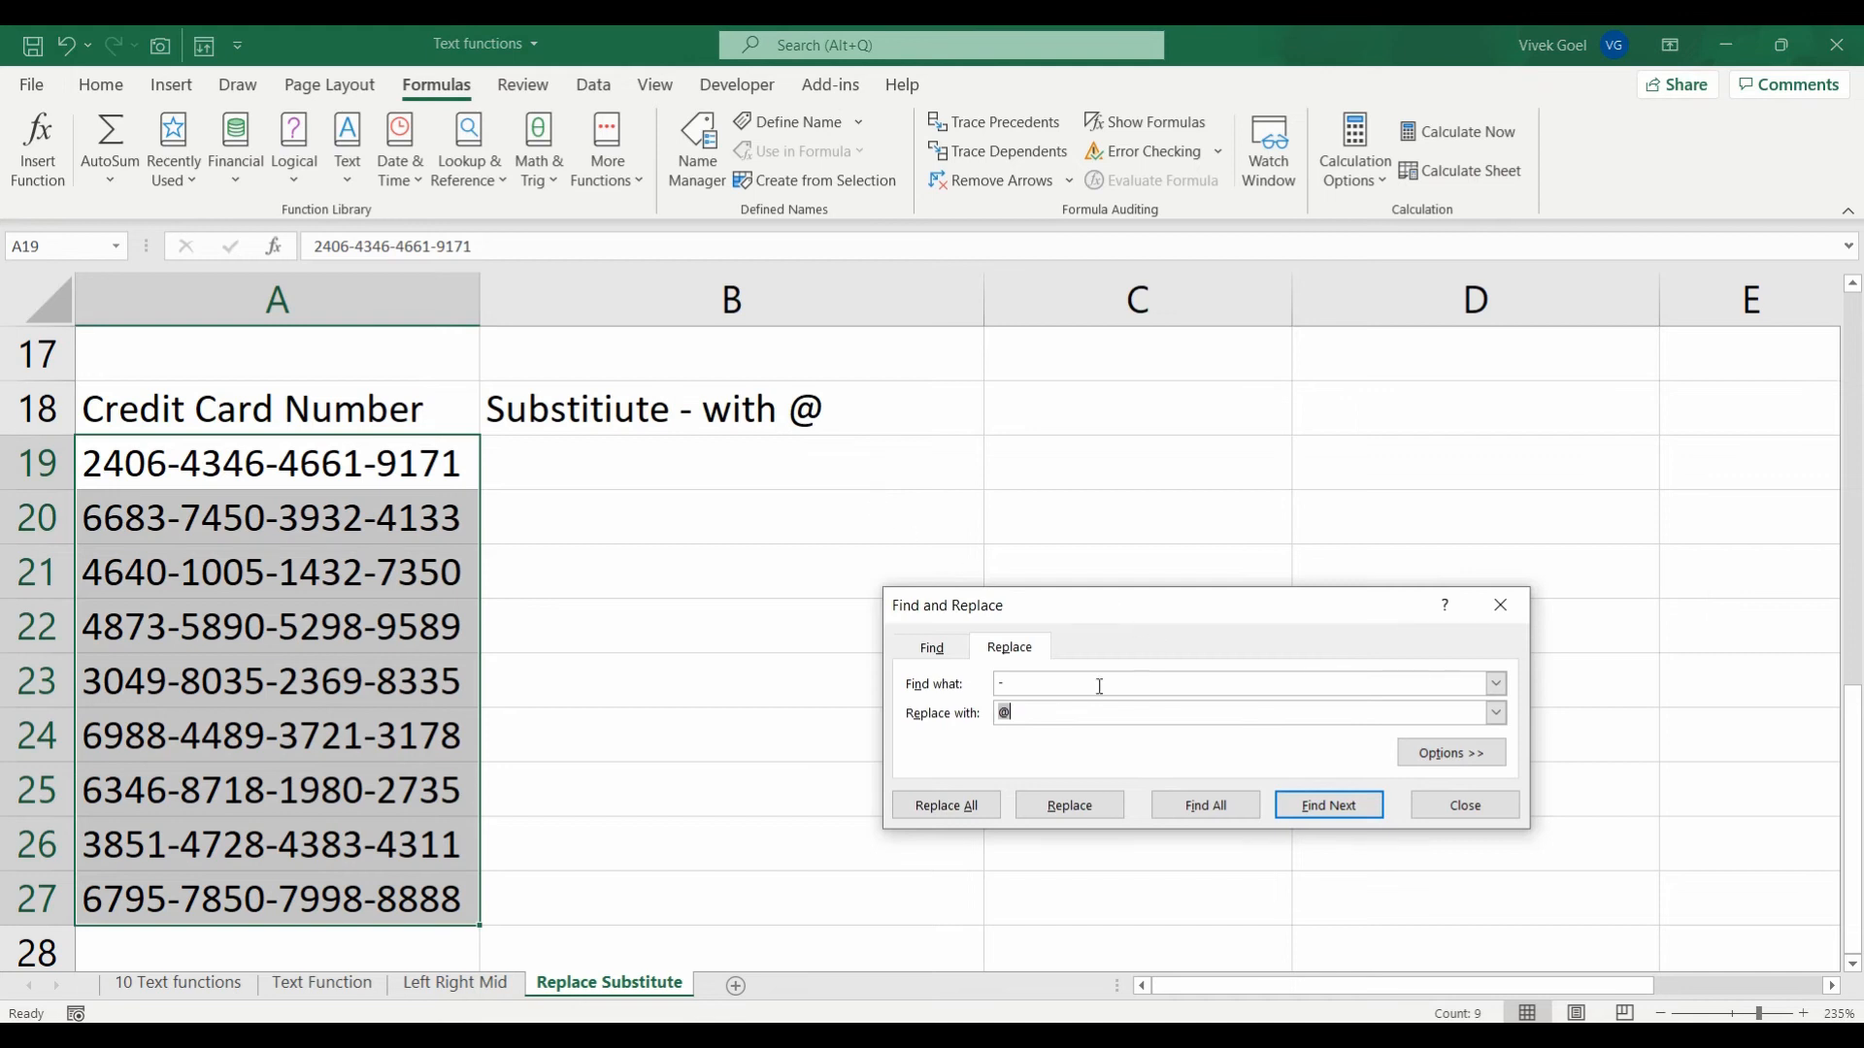
{"action": "left_click", "coordinate": [1007, 685]}
{"action": "left_click", "coordinate": [1054, 708]}
{"action": "left_click", "coordinate": [967, 806]}
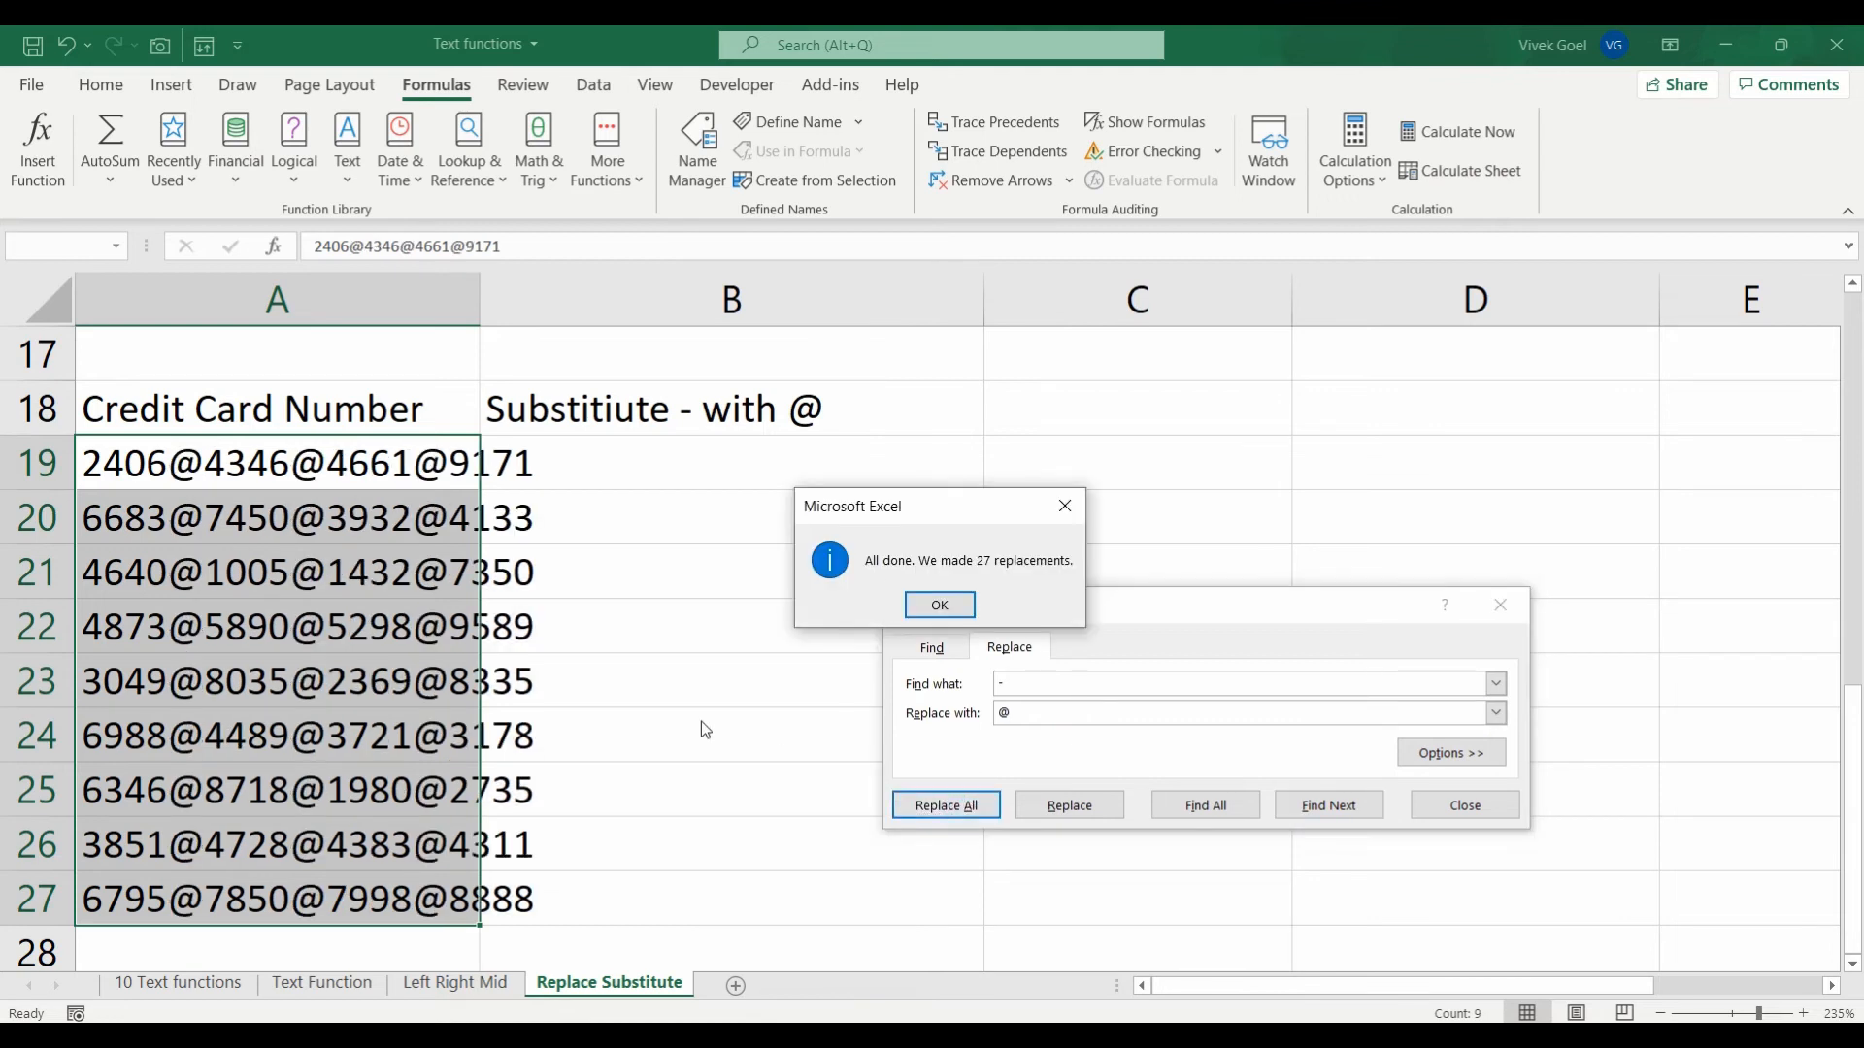
{"action": "left_click", "coordinate": [913, 603]}
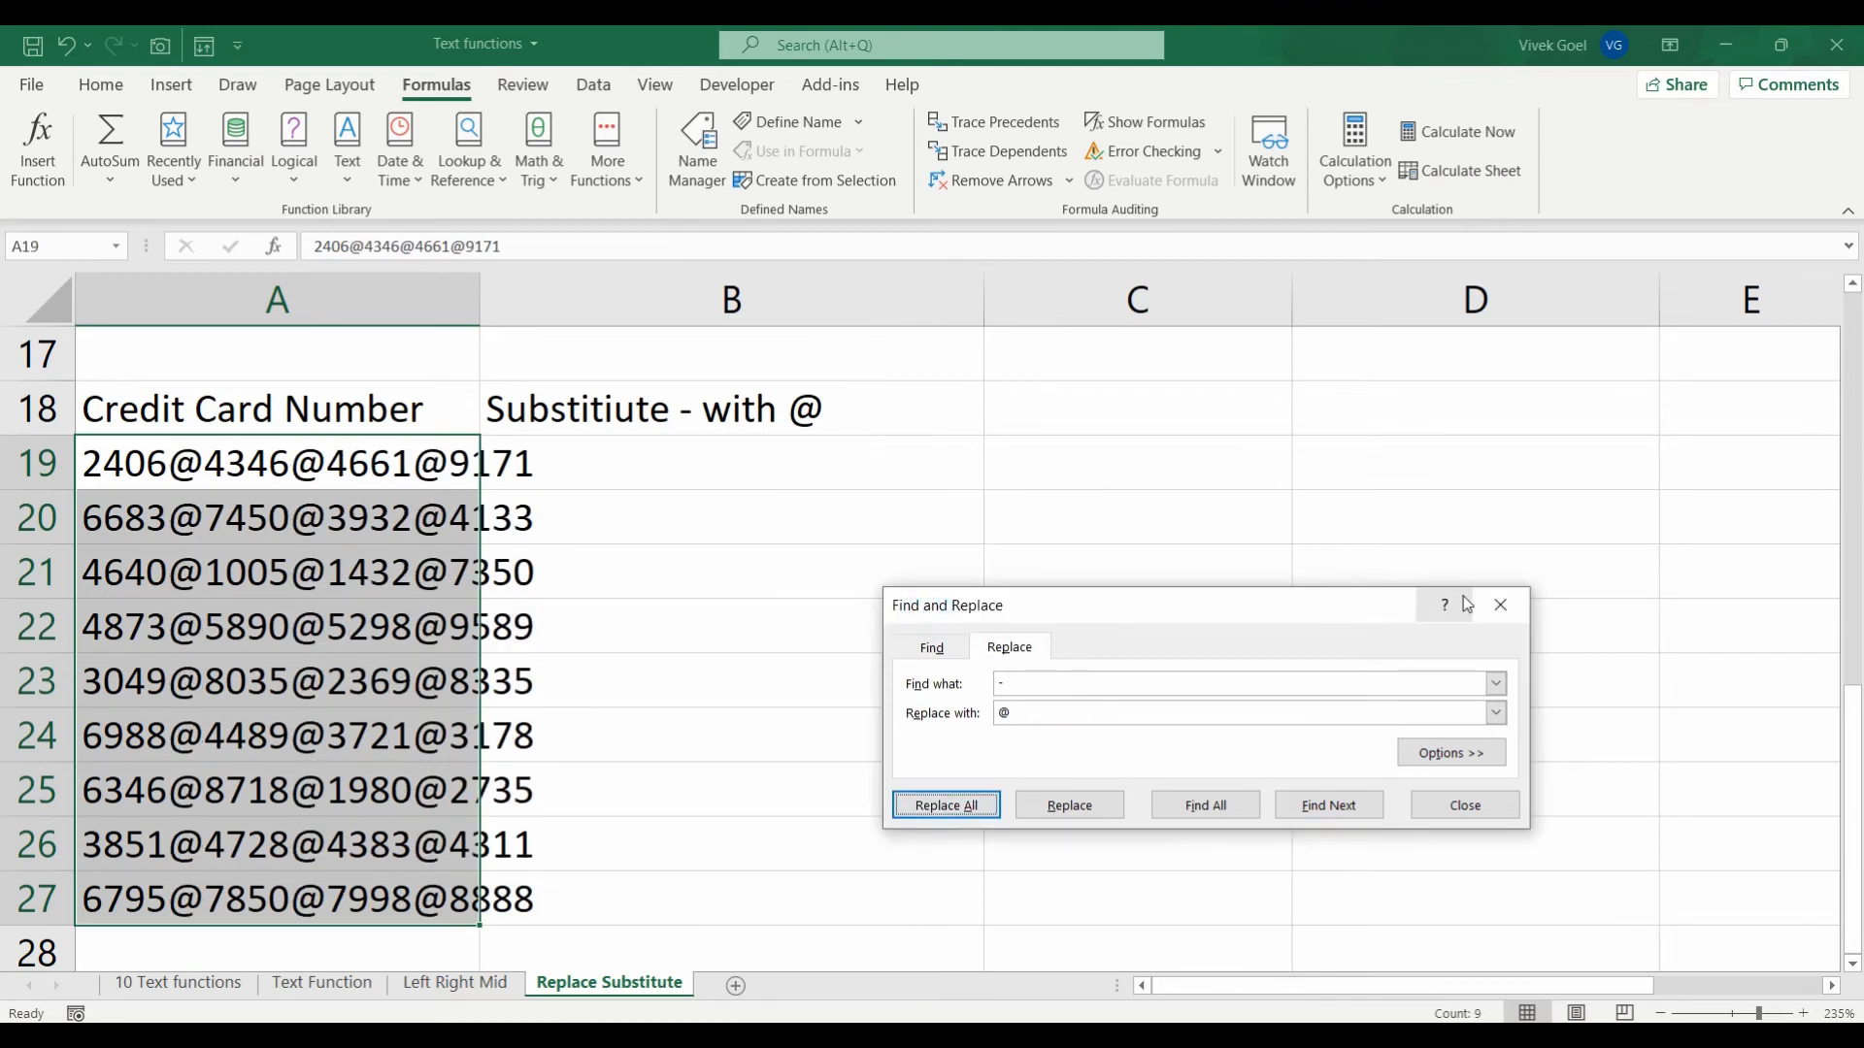
{"action": "left_click", "coordinate": [1498, 603]}
{"action": "key", "text": "ctrl+z"}
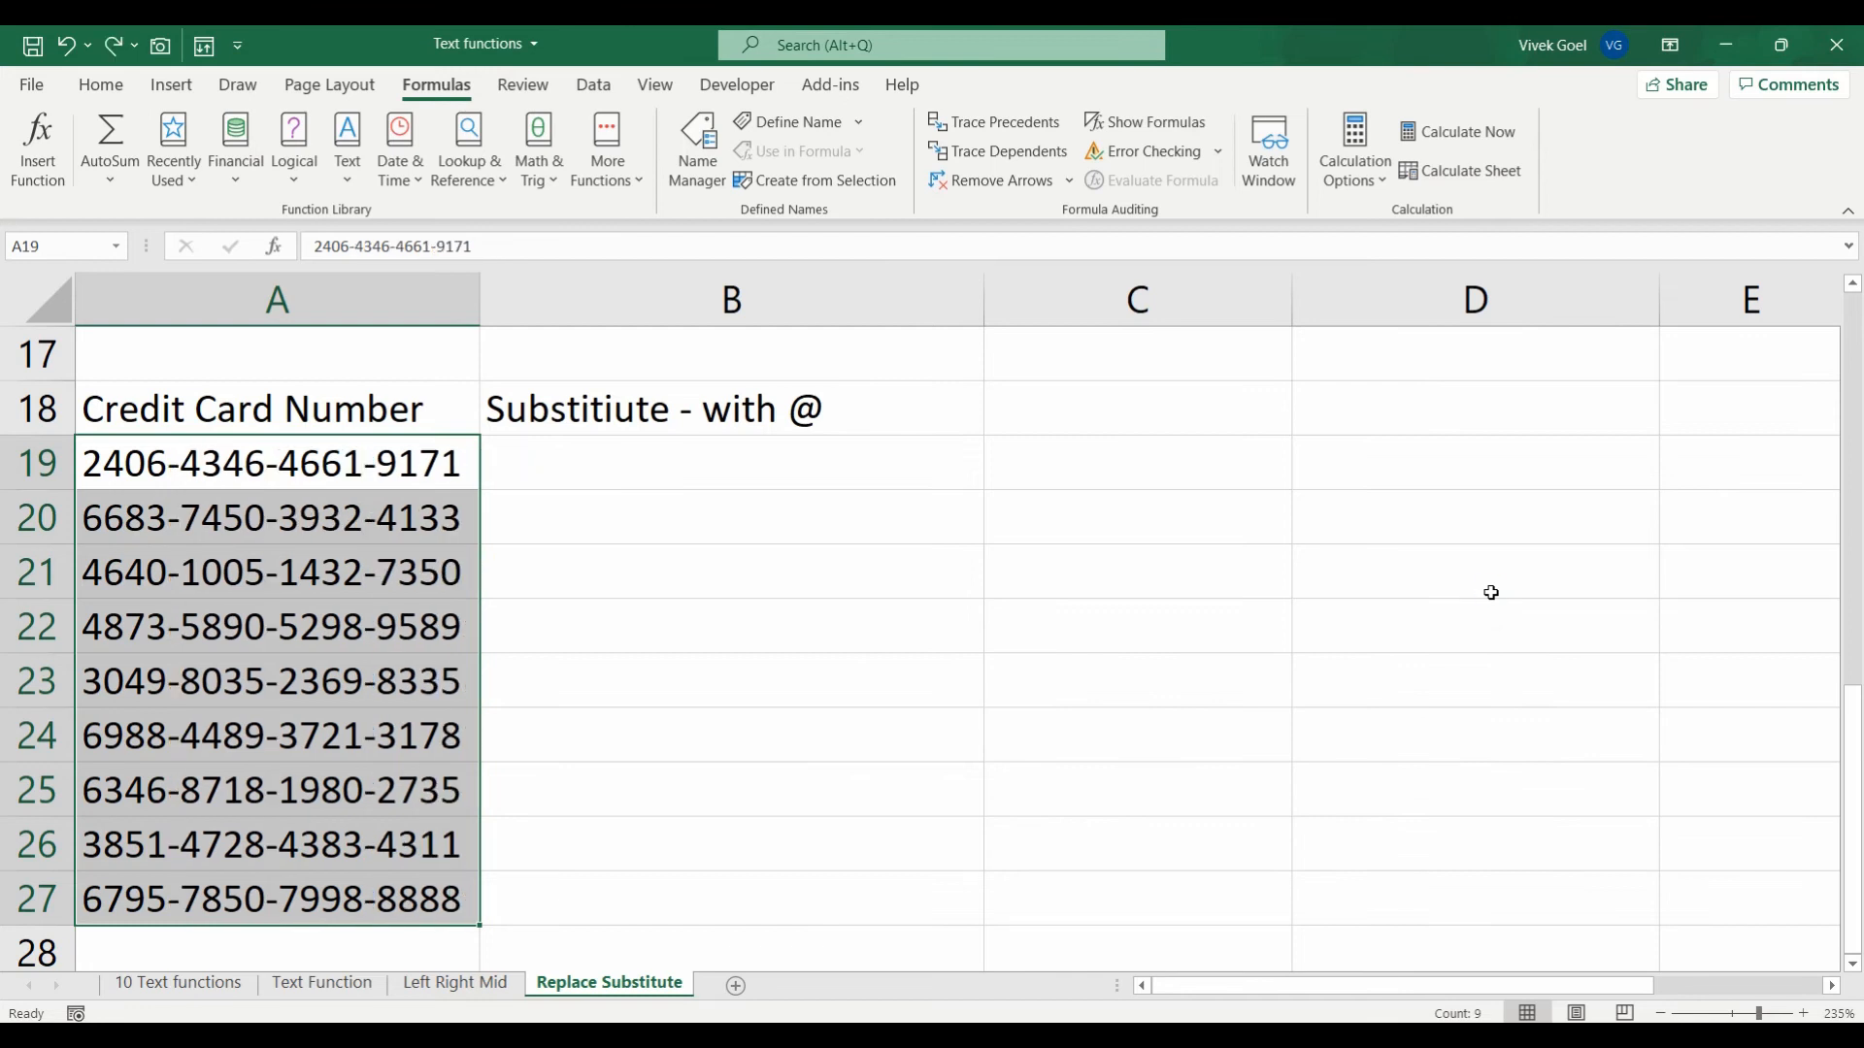
Step: Enter =SUBSTITUTE(A19,"-","@") in B19 to swap every dash for @, and fill the formula down to B27
{"action": "left_click", "coordinate": [694, 465]}
{"action": "type", "text": "=sub"}
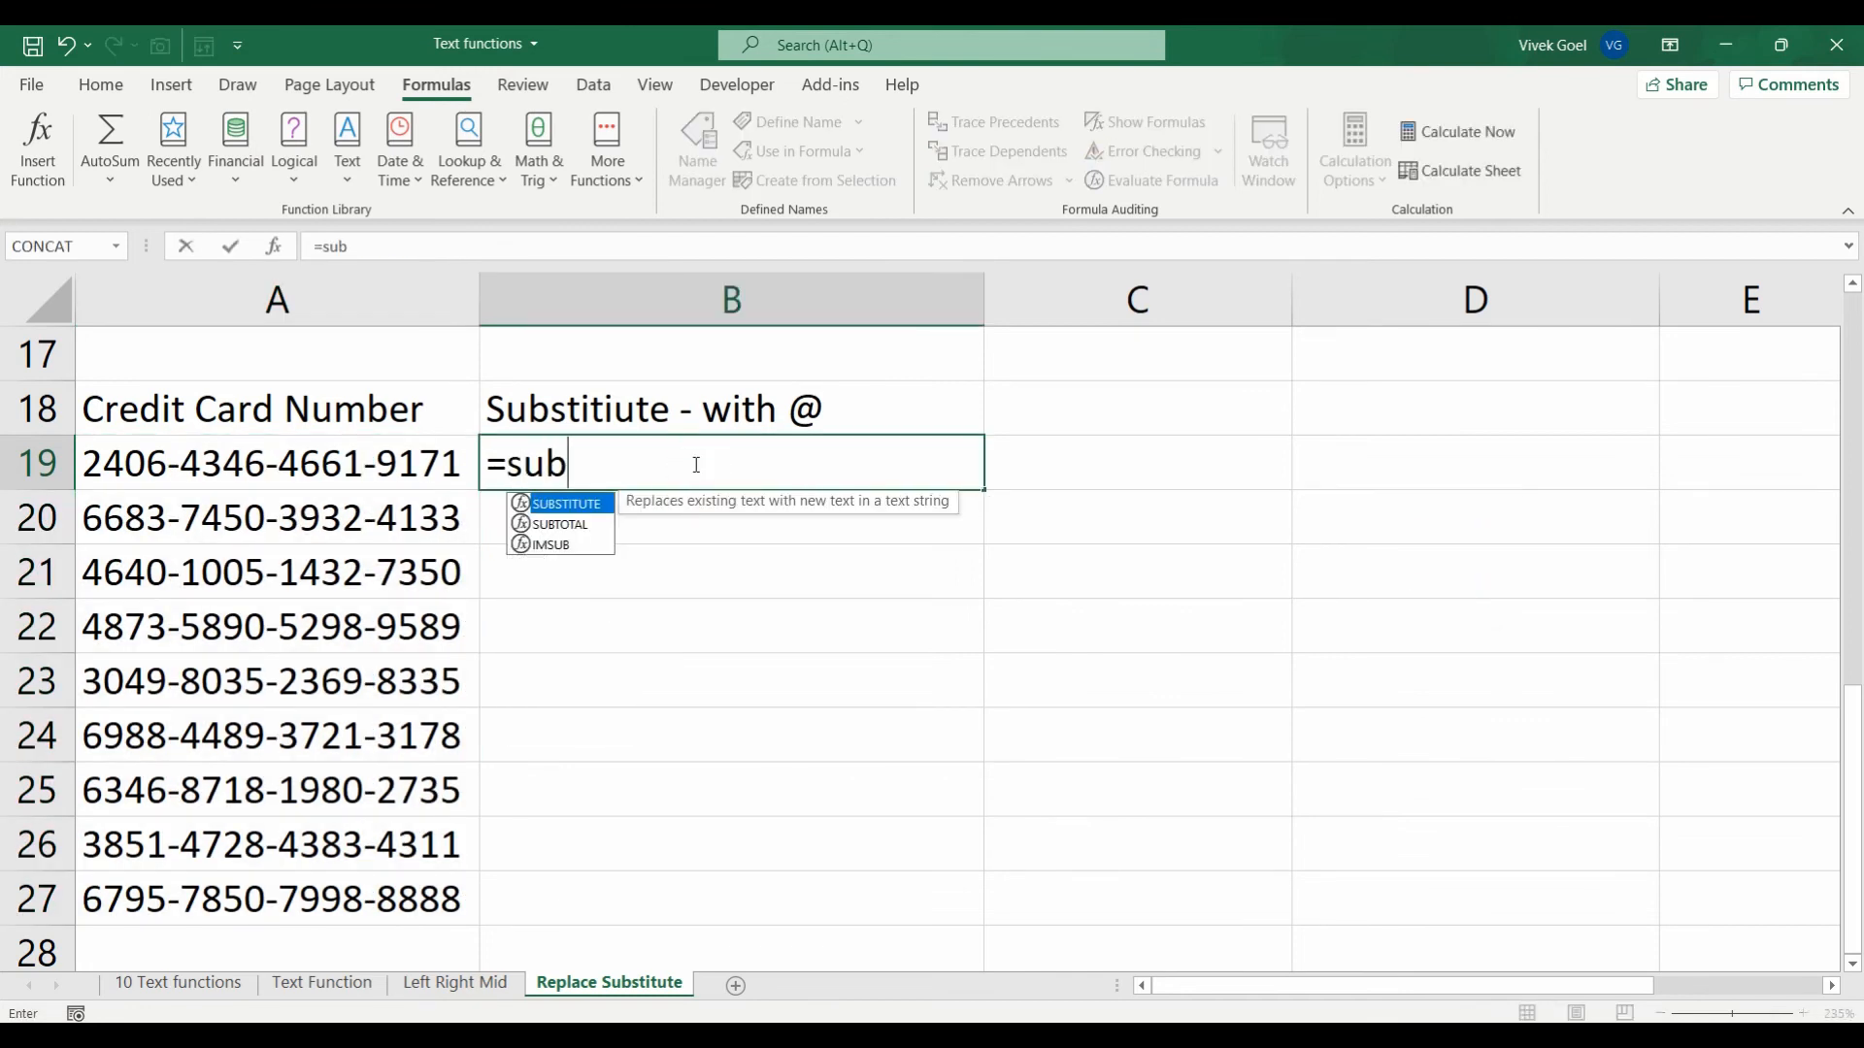
{"action": "key", "text": "Tab"}
{"action": "key", "text": "Left"}
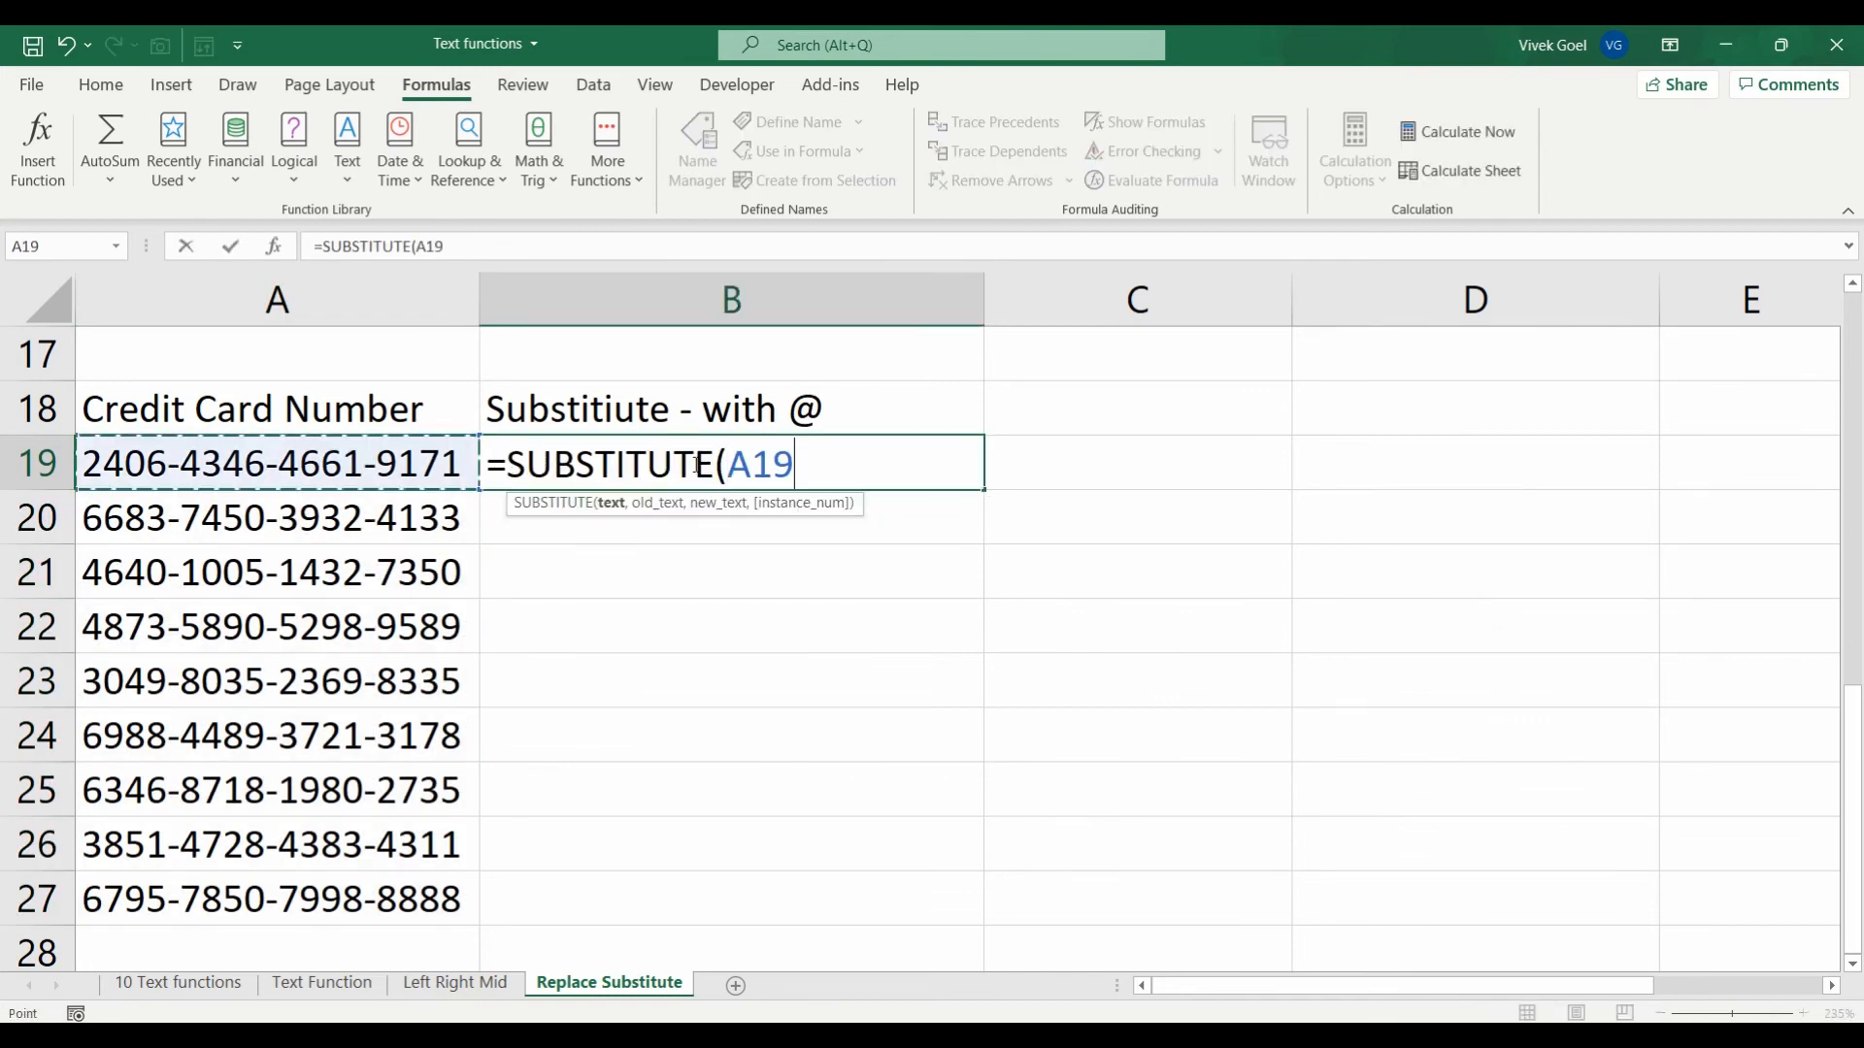
{"action": "type", "text": ",\"-"}
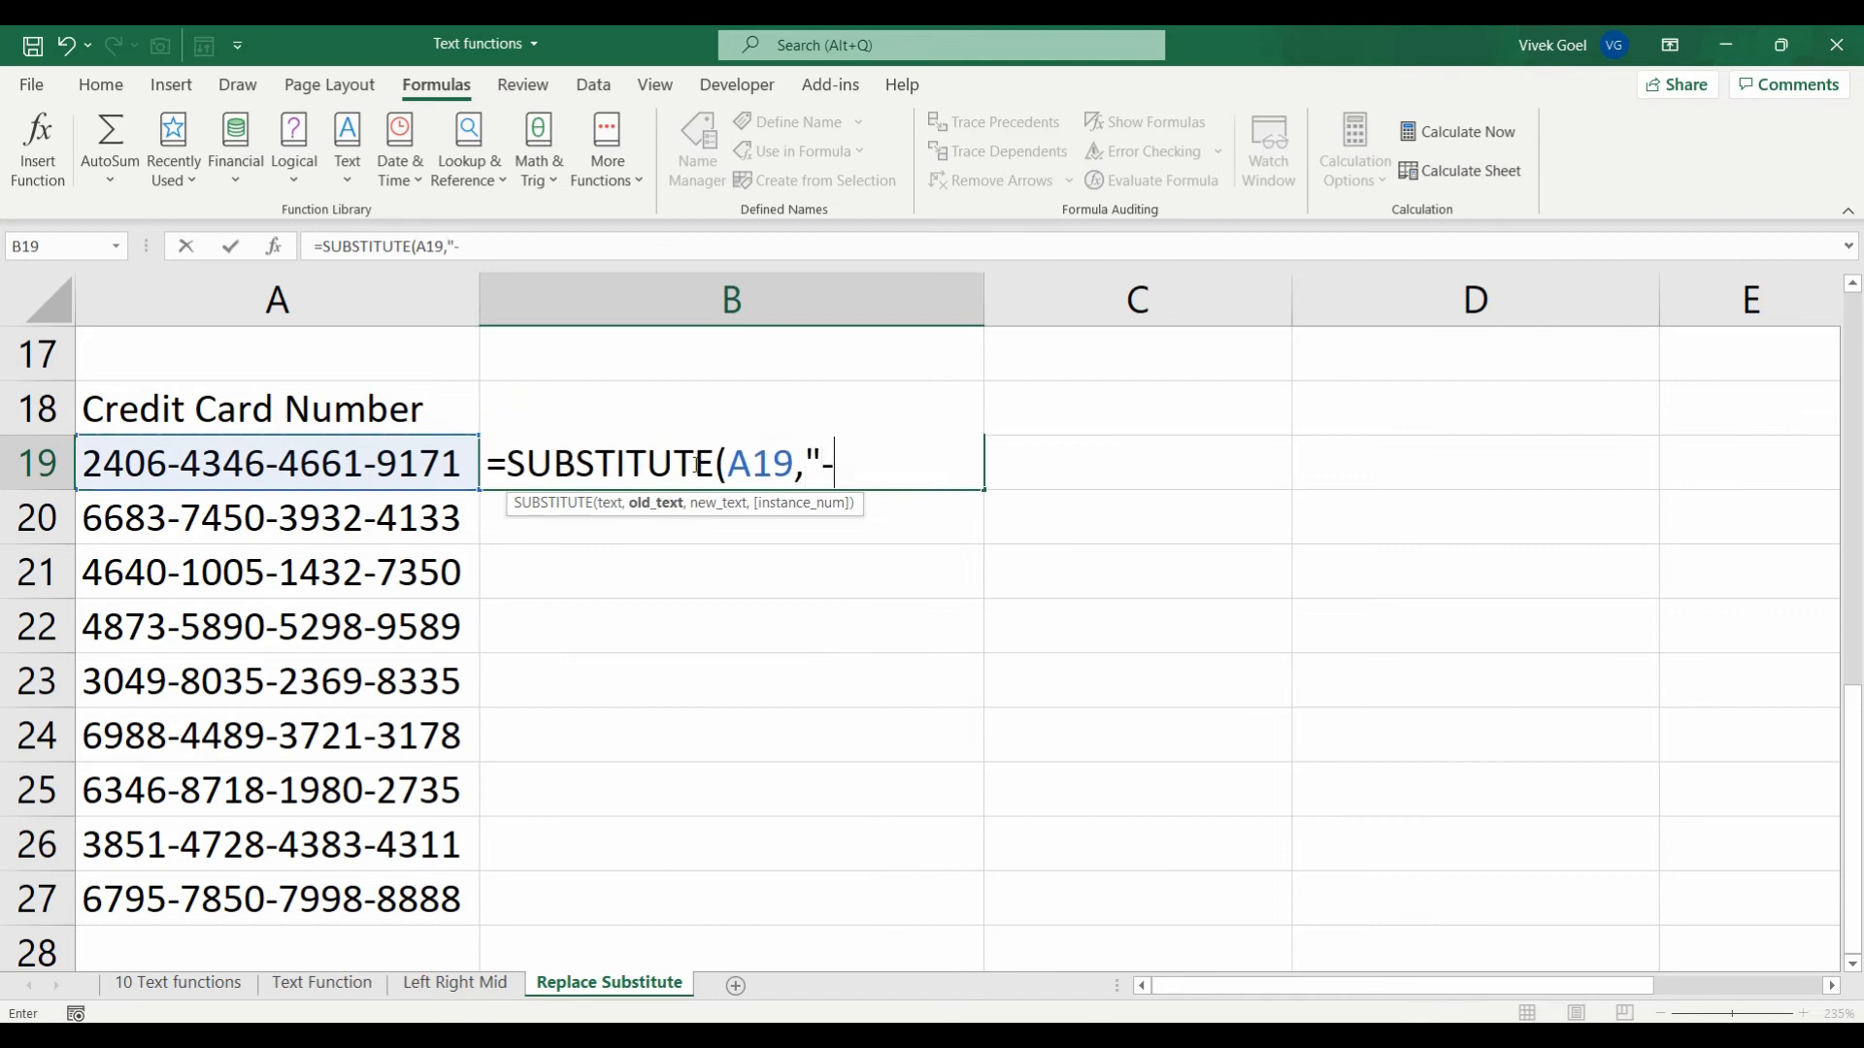
{"action": "type", "text": "\",\"@\""}
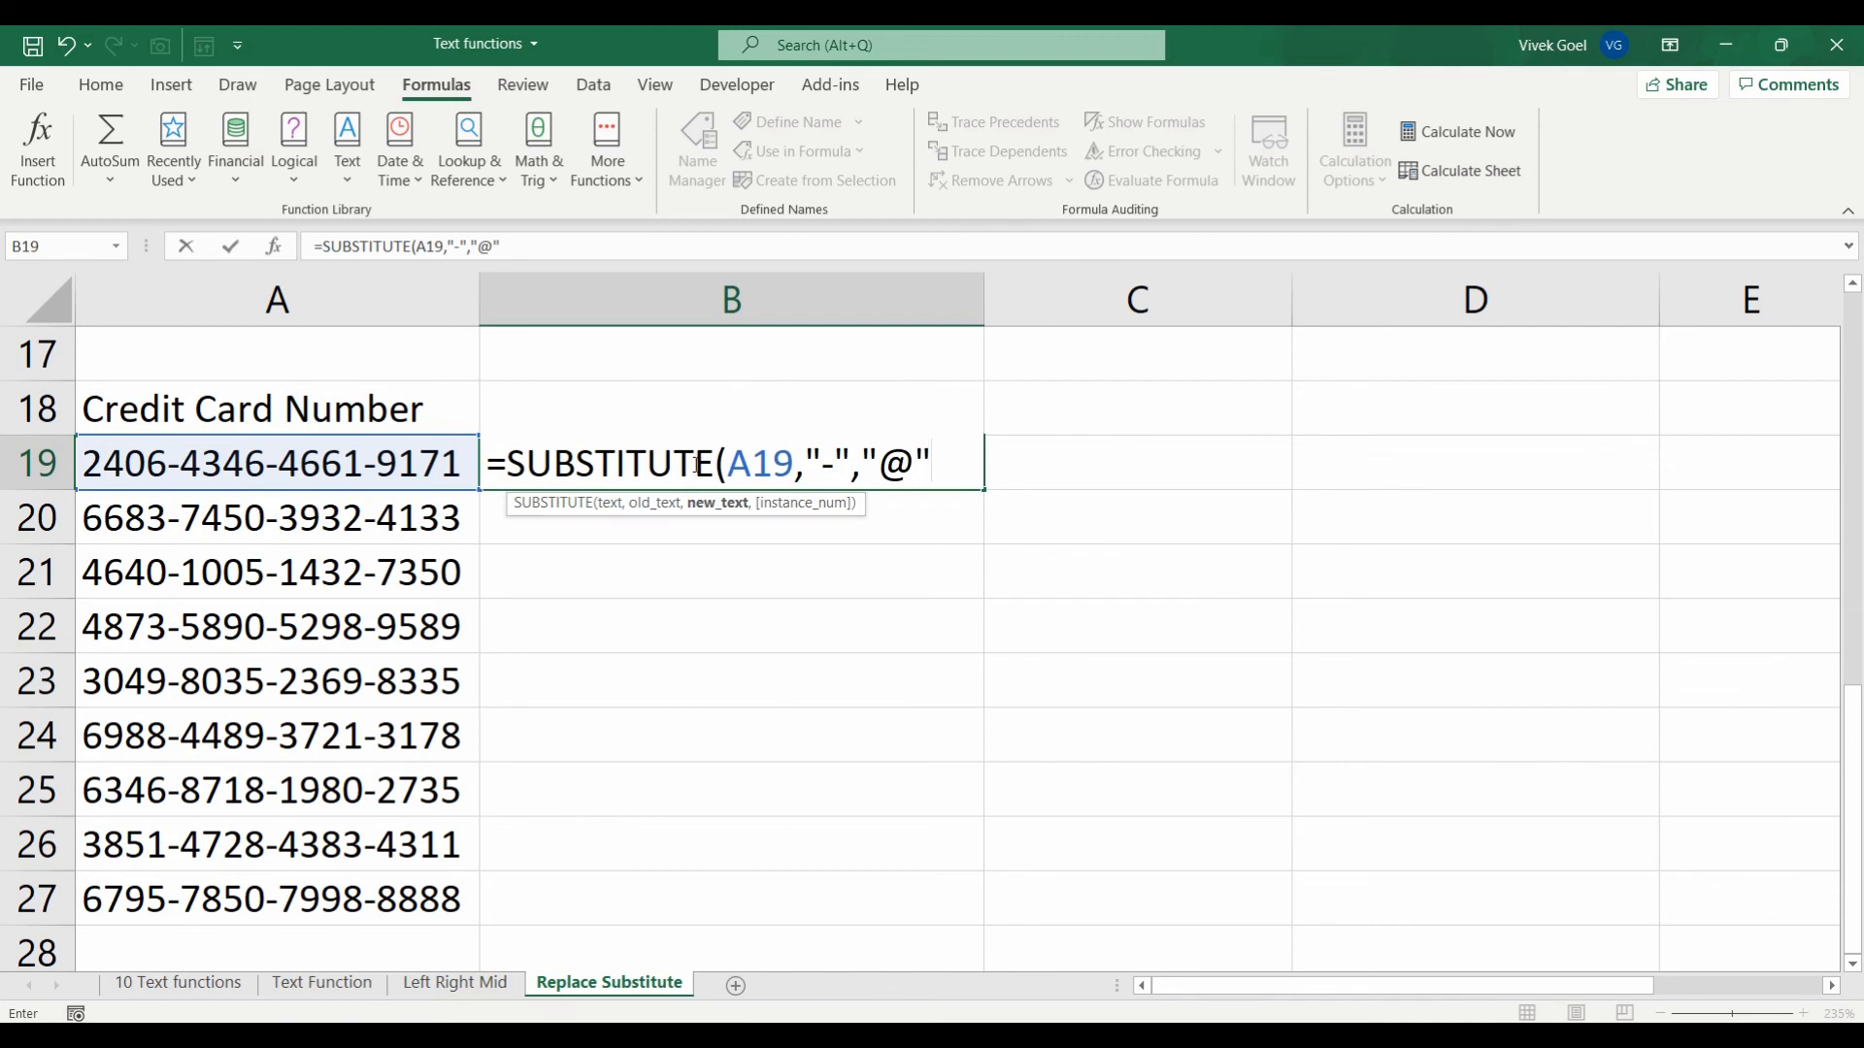
{"action": "type", "text": ","}
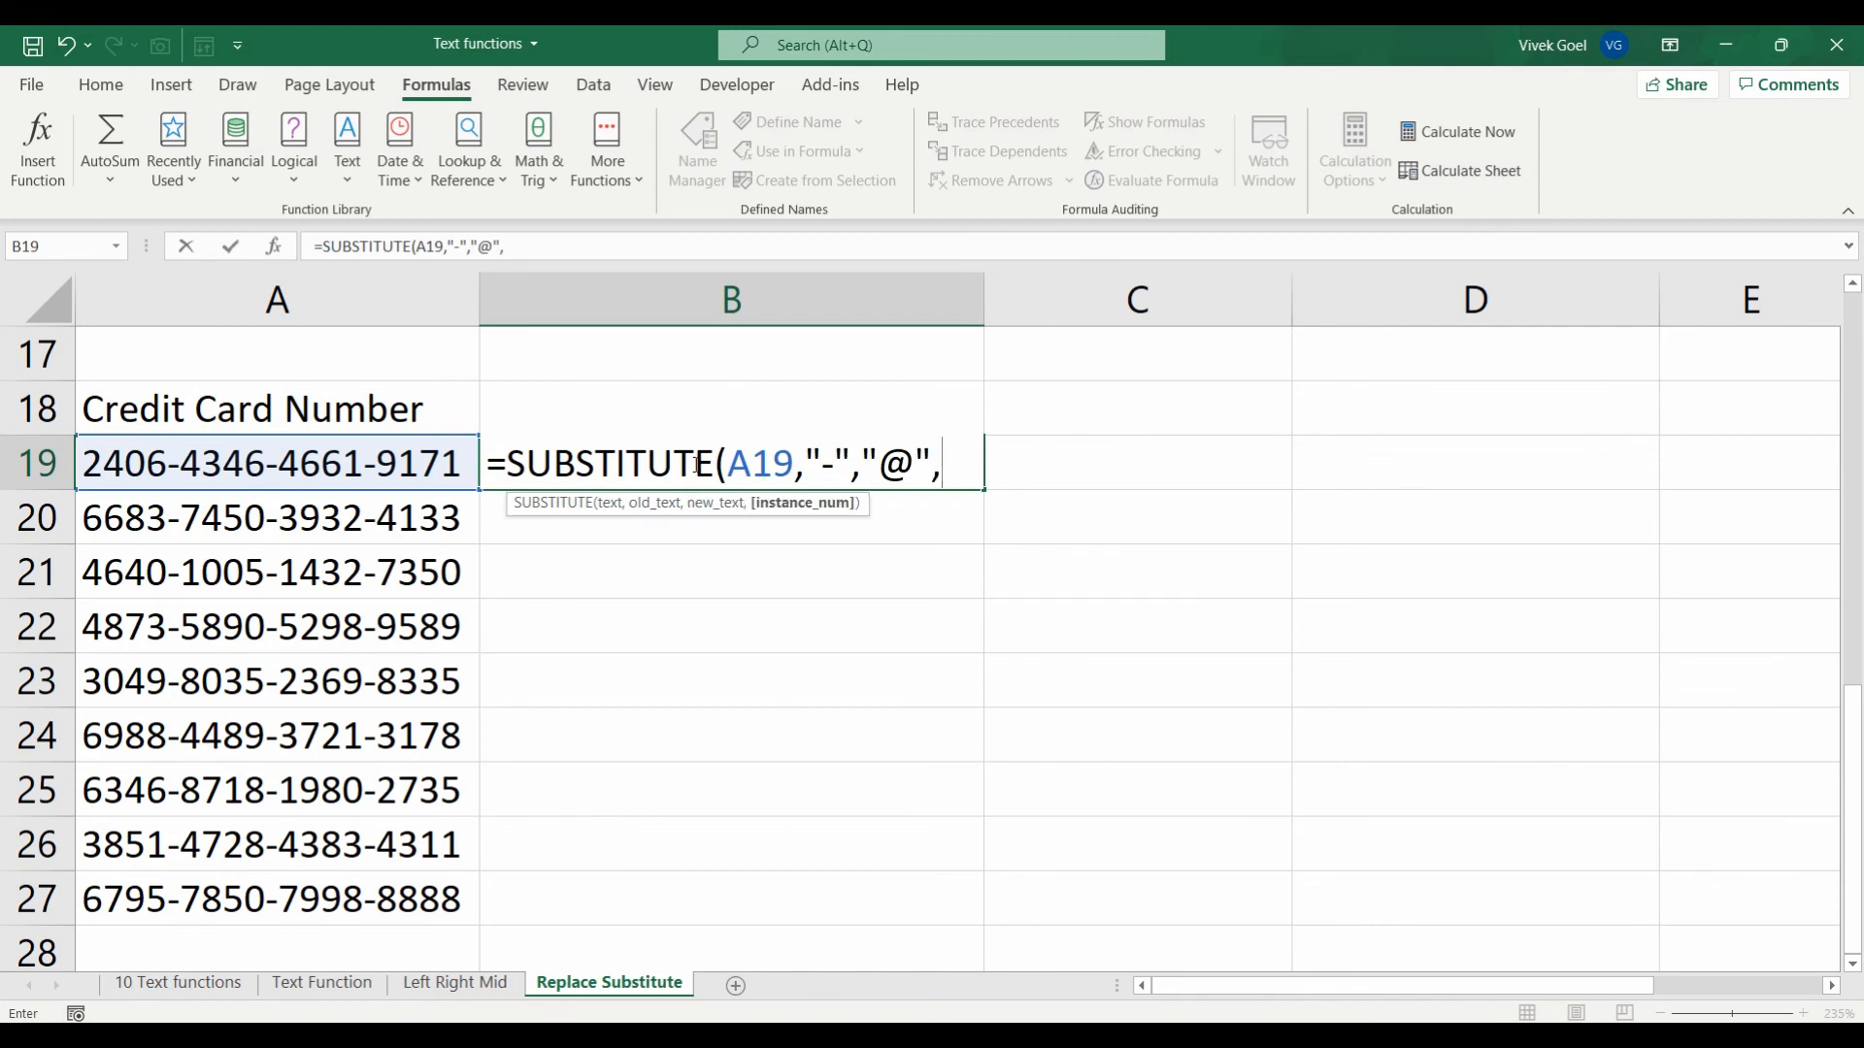
{"action": "key", "text": "BackSpace"}
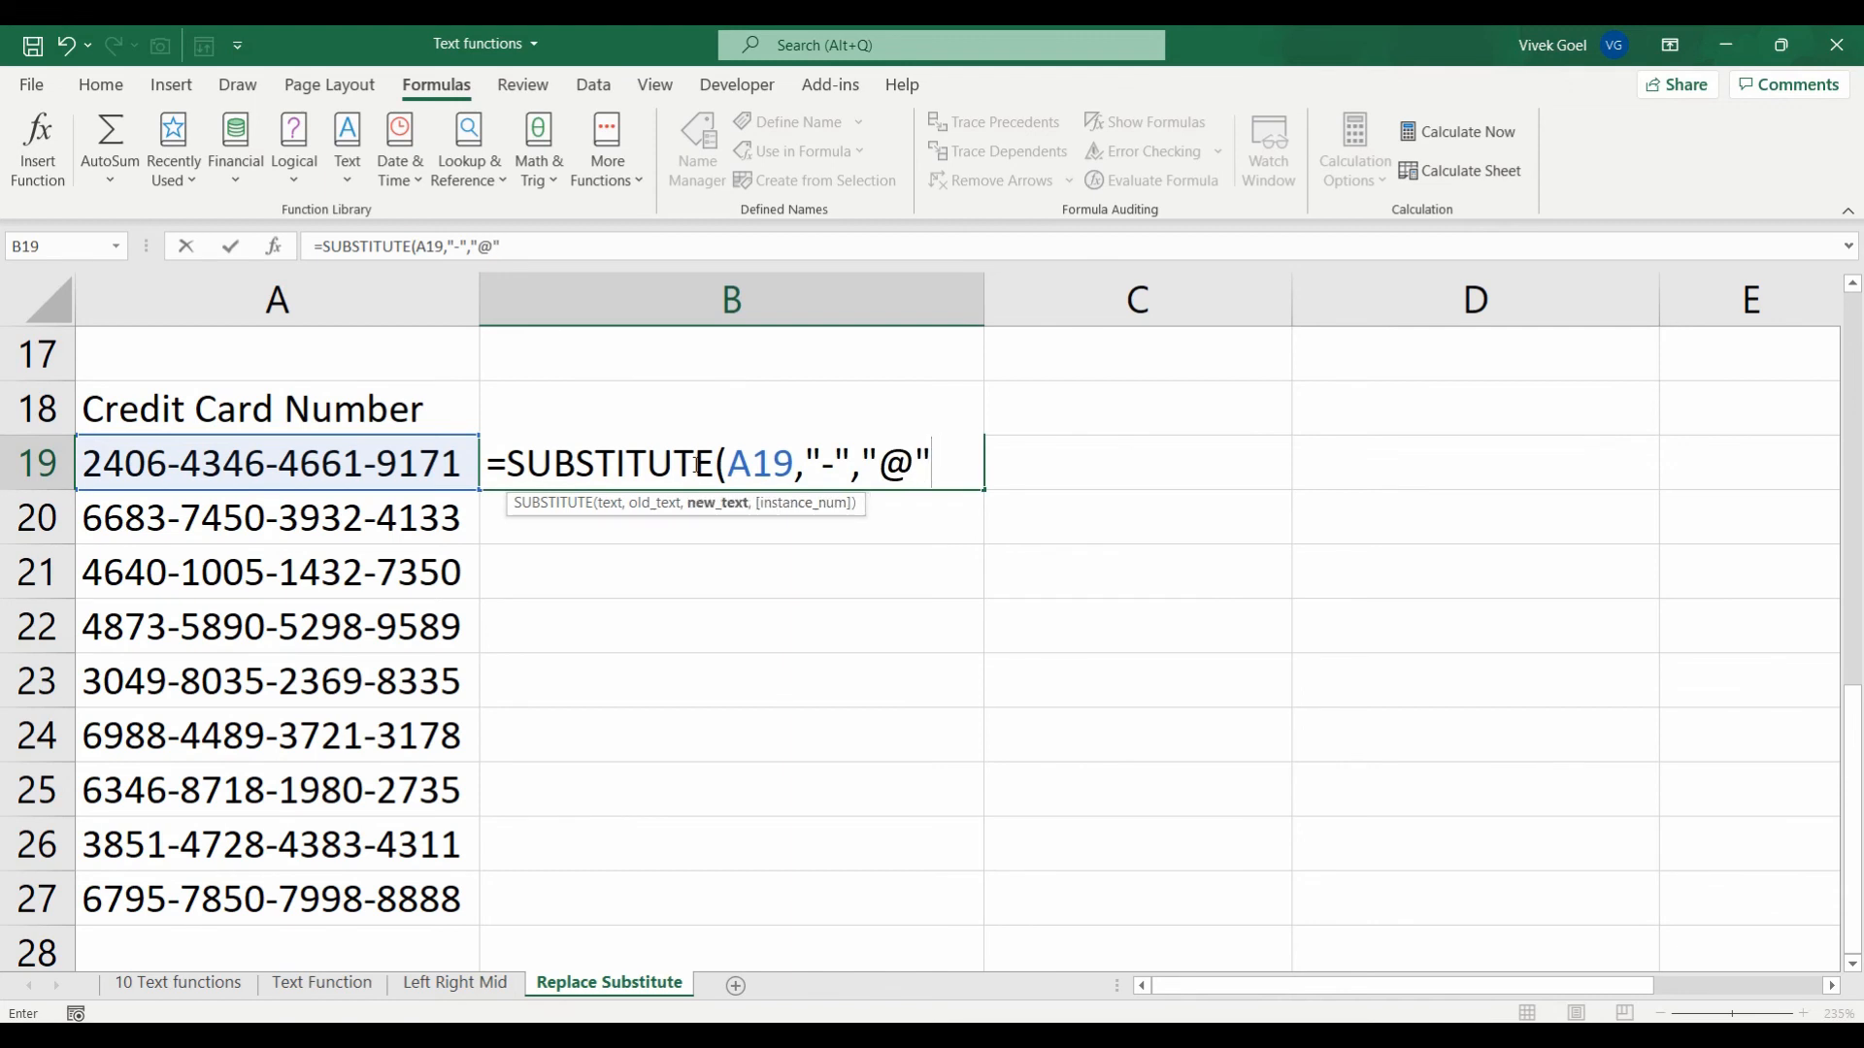
{"action": "type", "text": ")"}
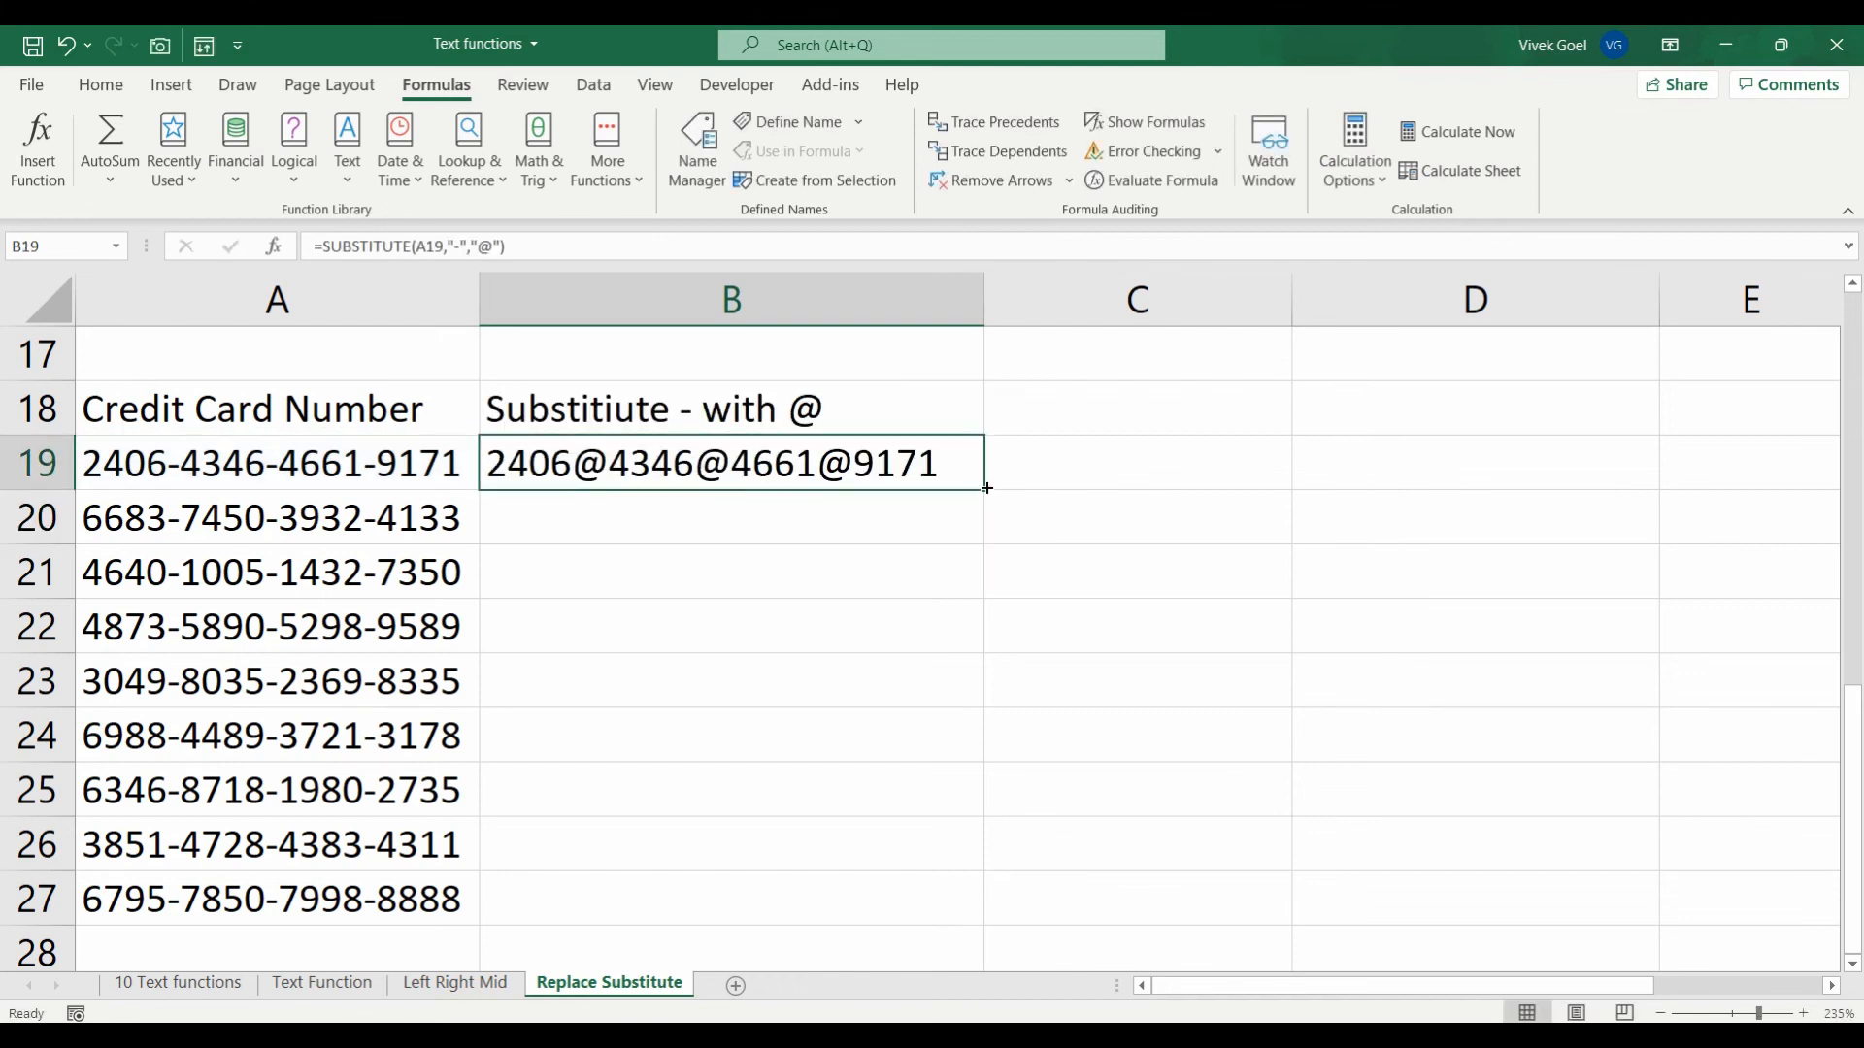
{"action": "double_click", "coordinate": [986, 487]}
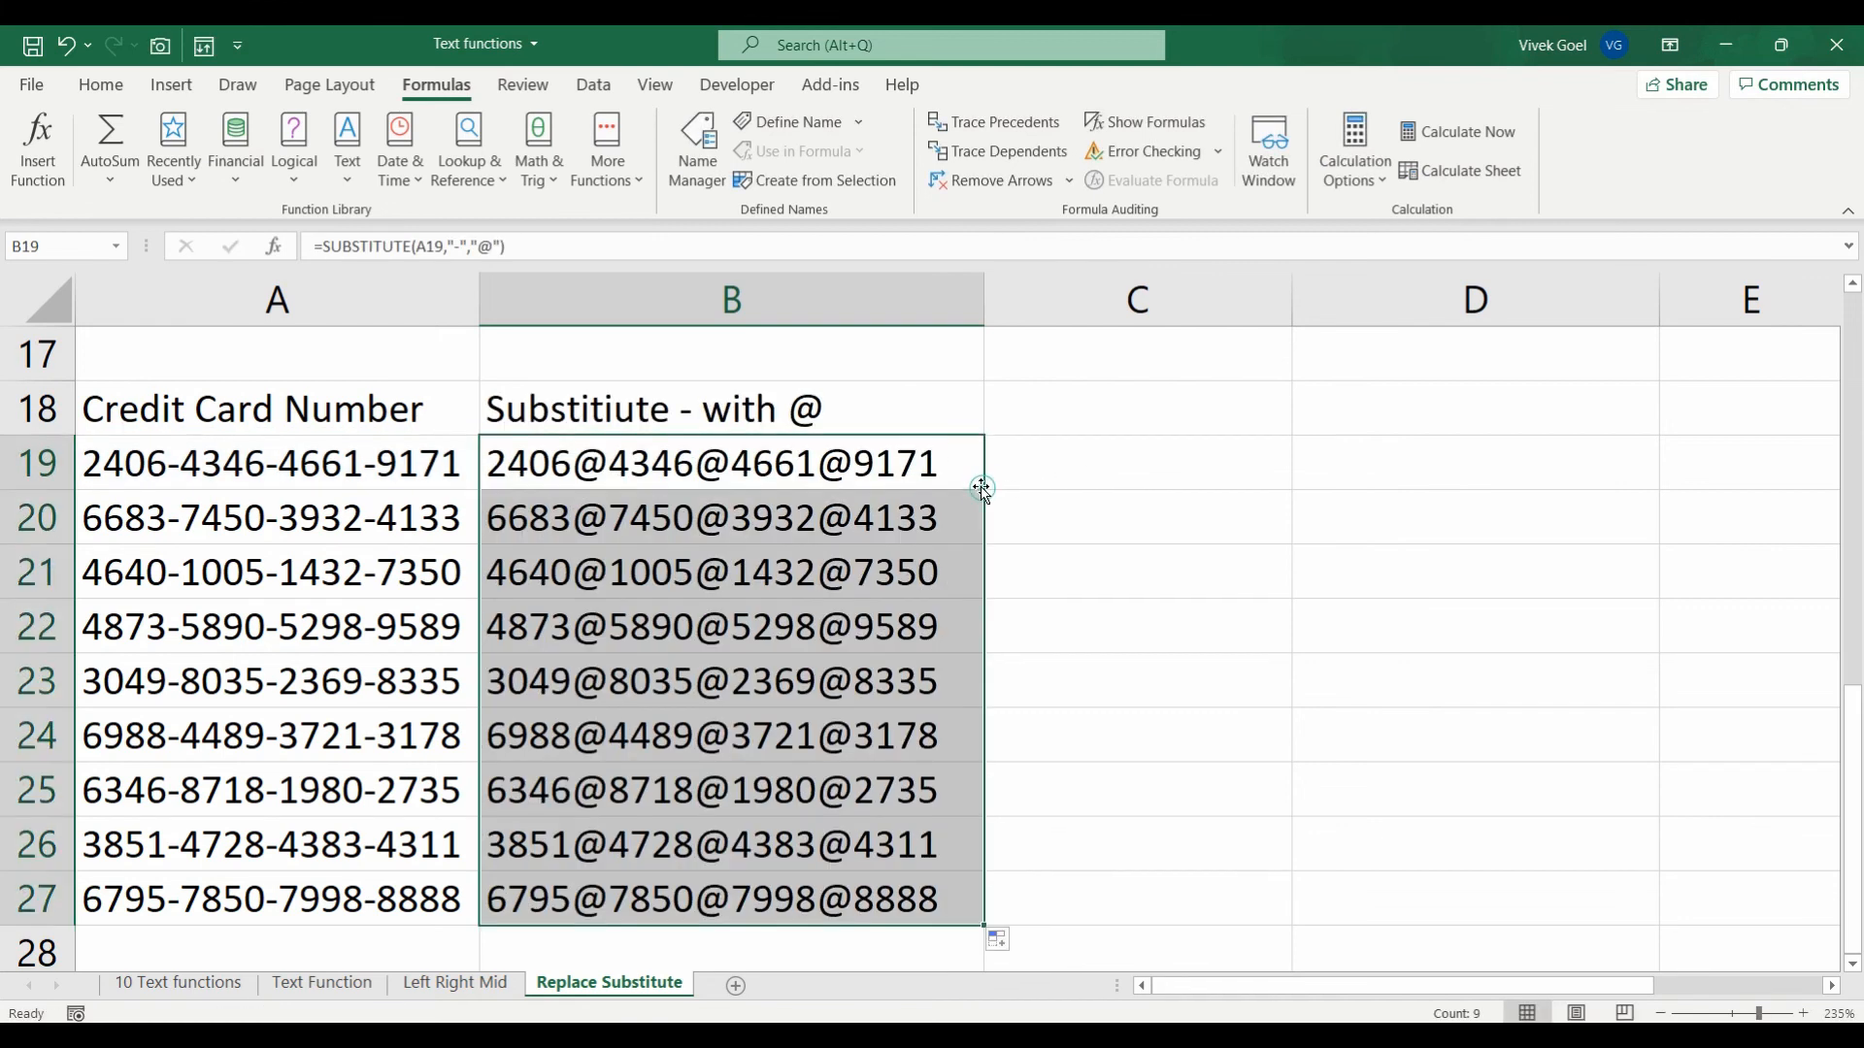
Step: Add the instance number 3 to the SUBSTITUTE formula in B19 so only the third dash is replaced
{"action": "left_click", "coordinate": [935, 469]}
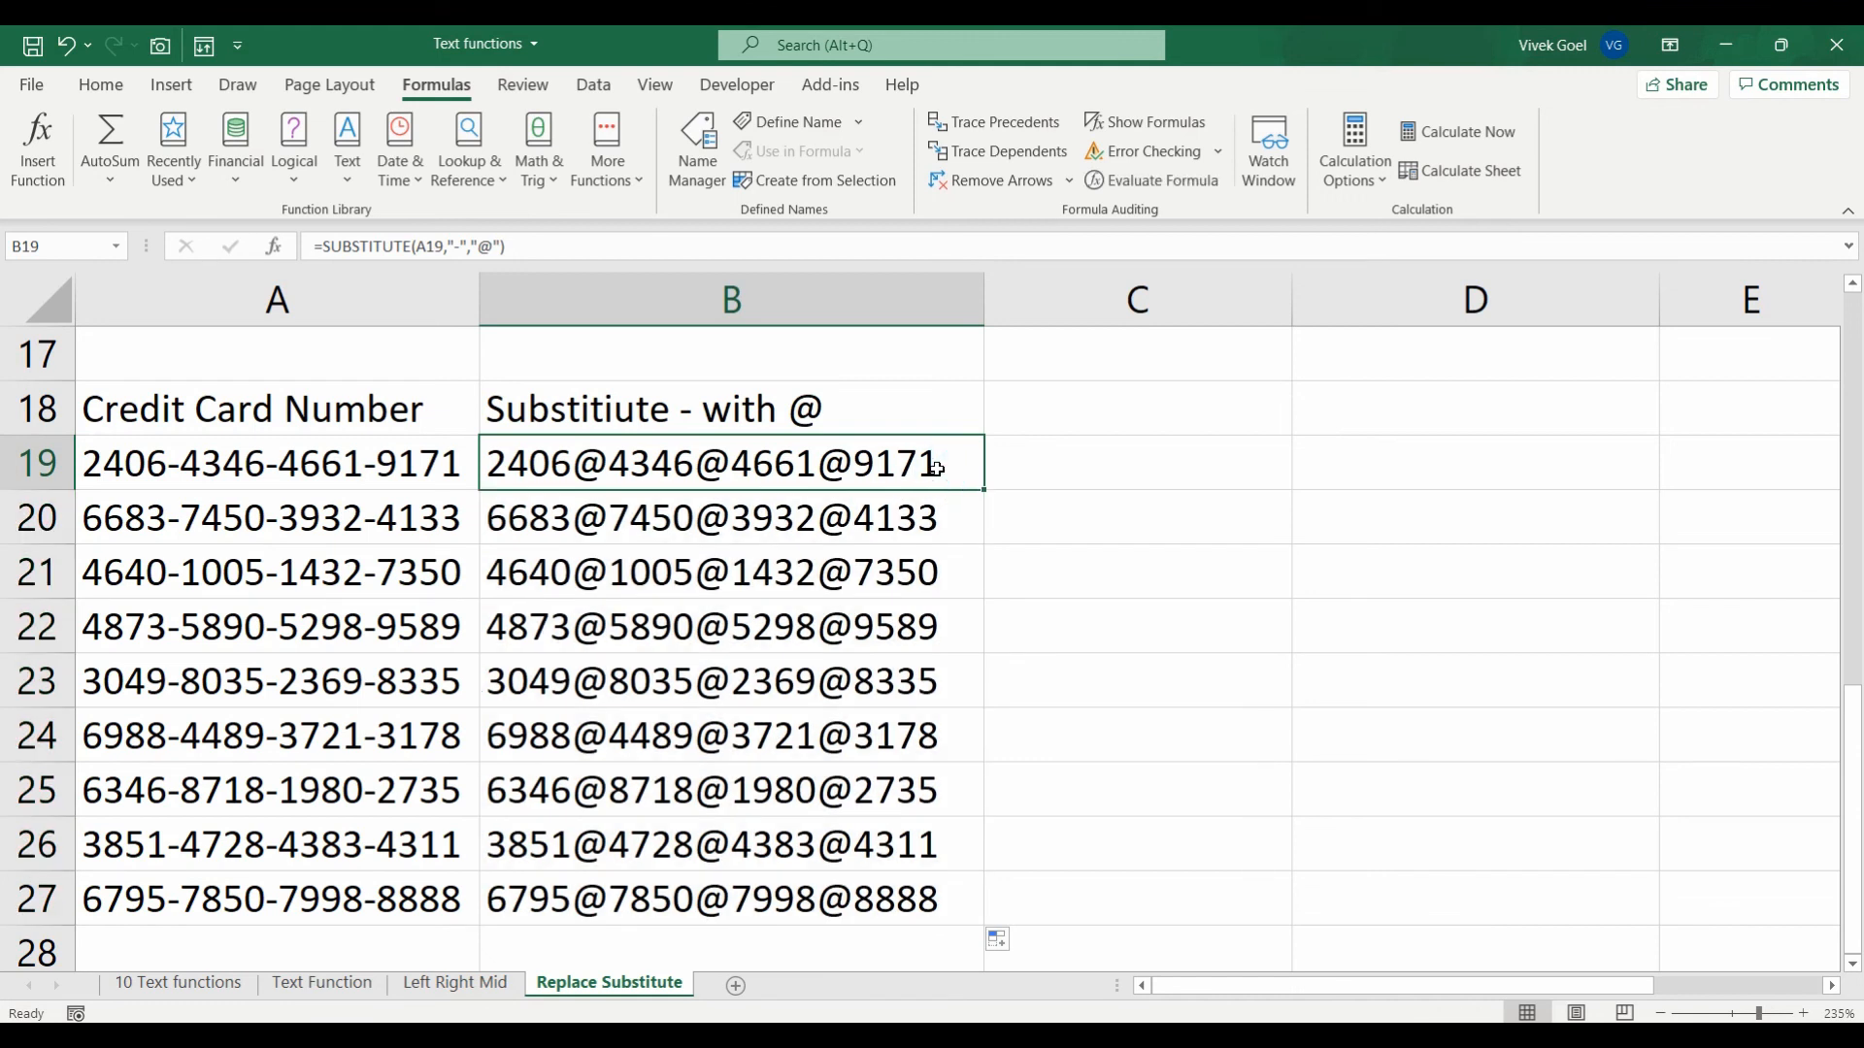
{"action": "left_click", "coordinate": [495, 247]}
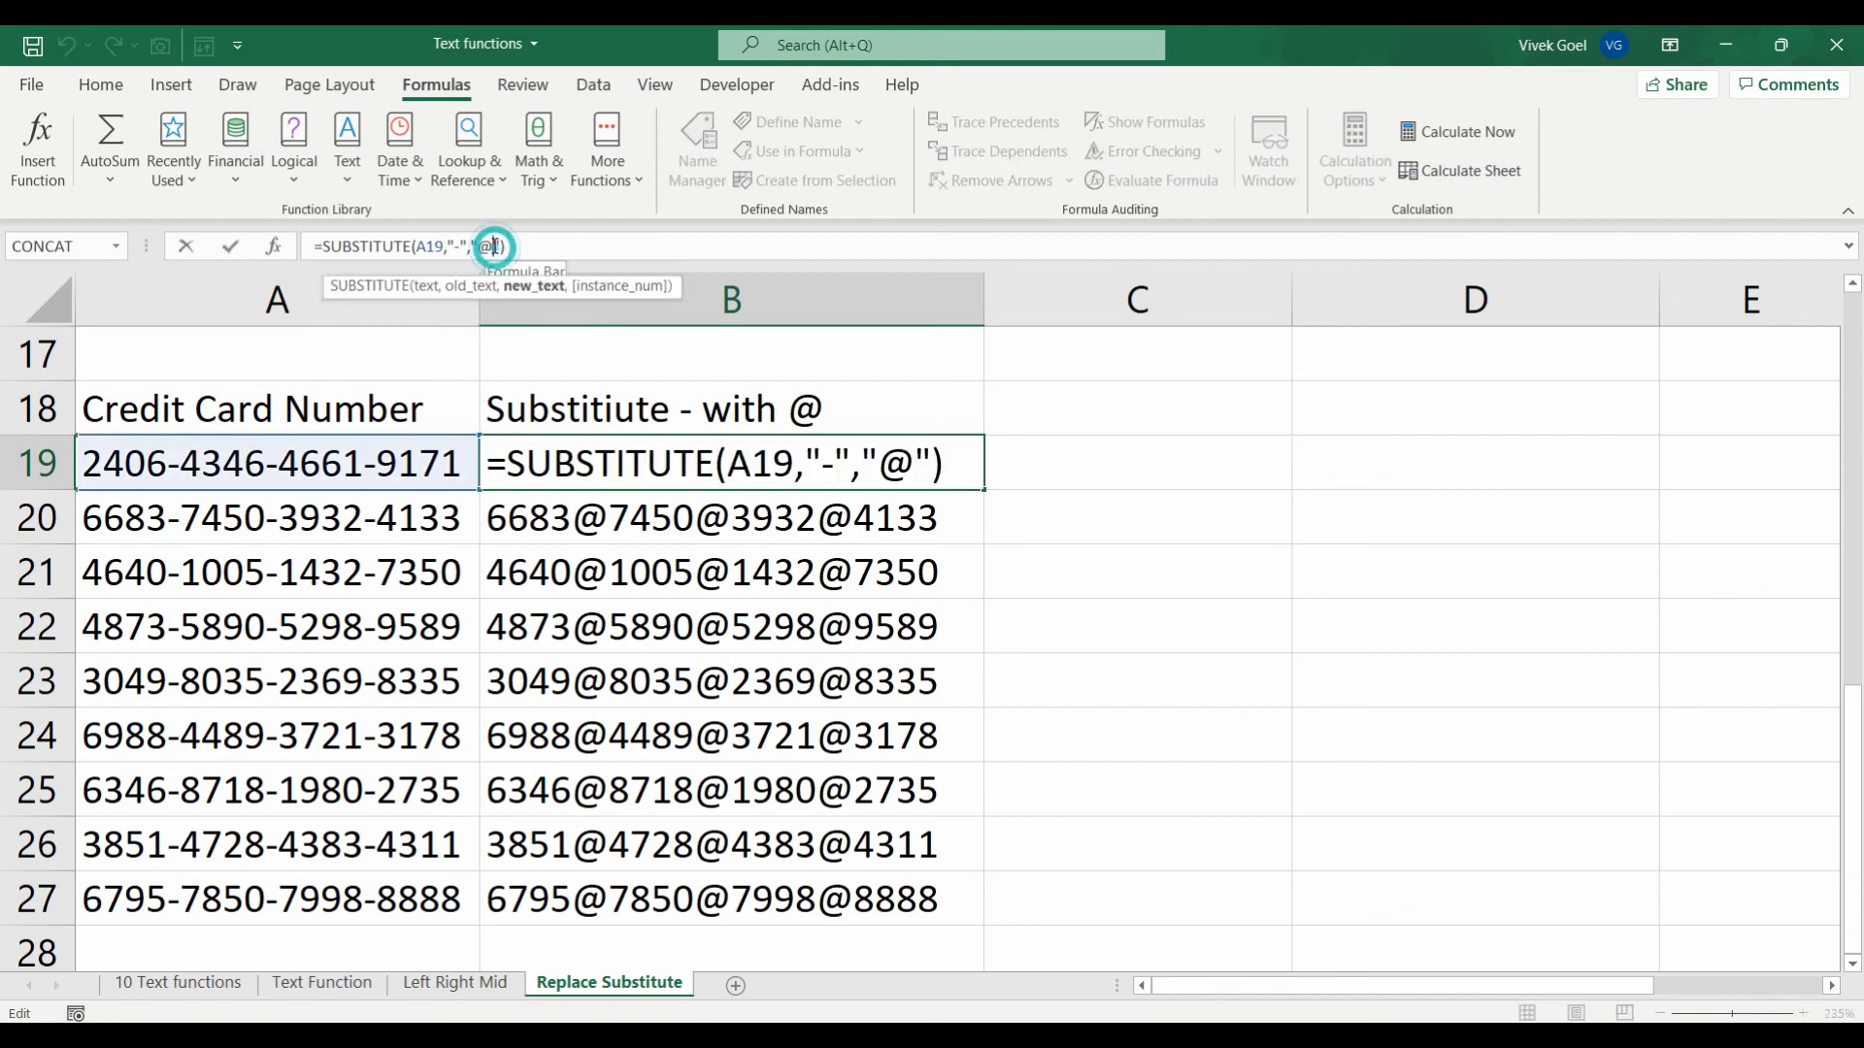
{"action": "type", "text": ","}
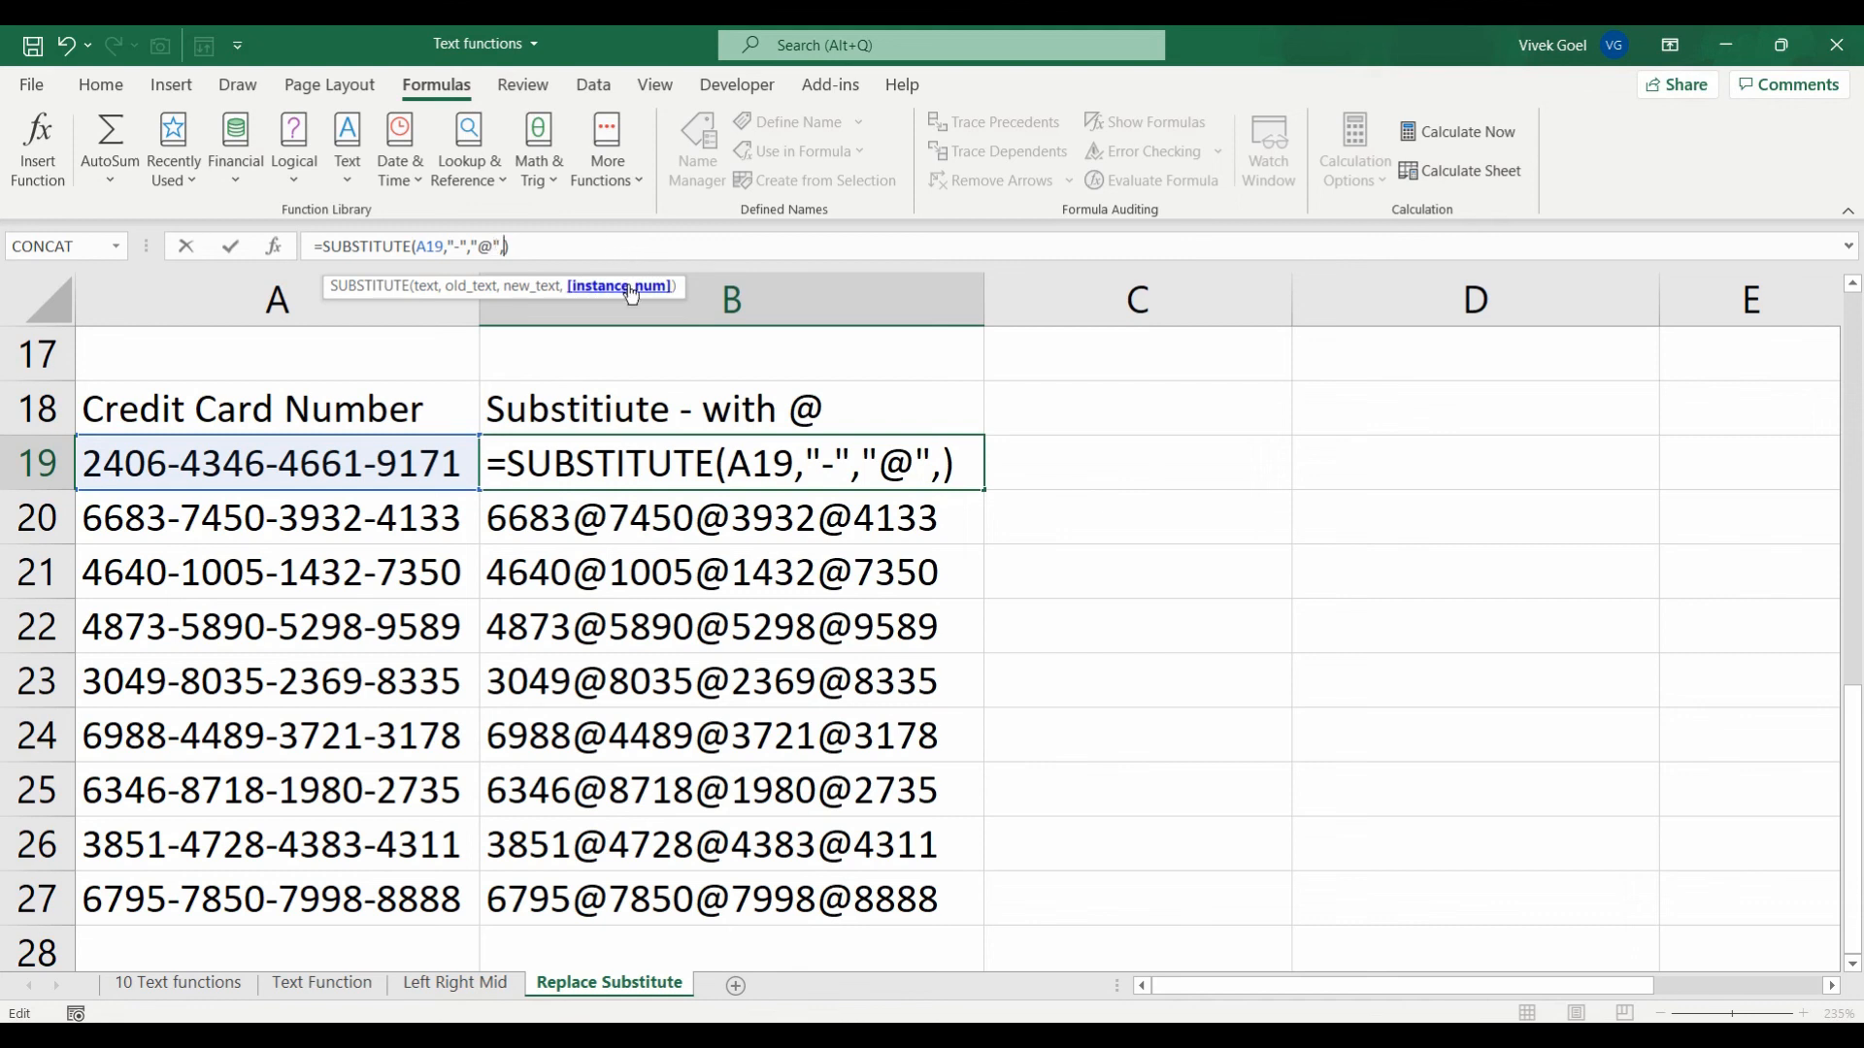
{"action": "type", "text": "3"}
{"action": "key", "text": "Return"}
{"action": "key", "text": "Up"}
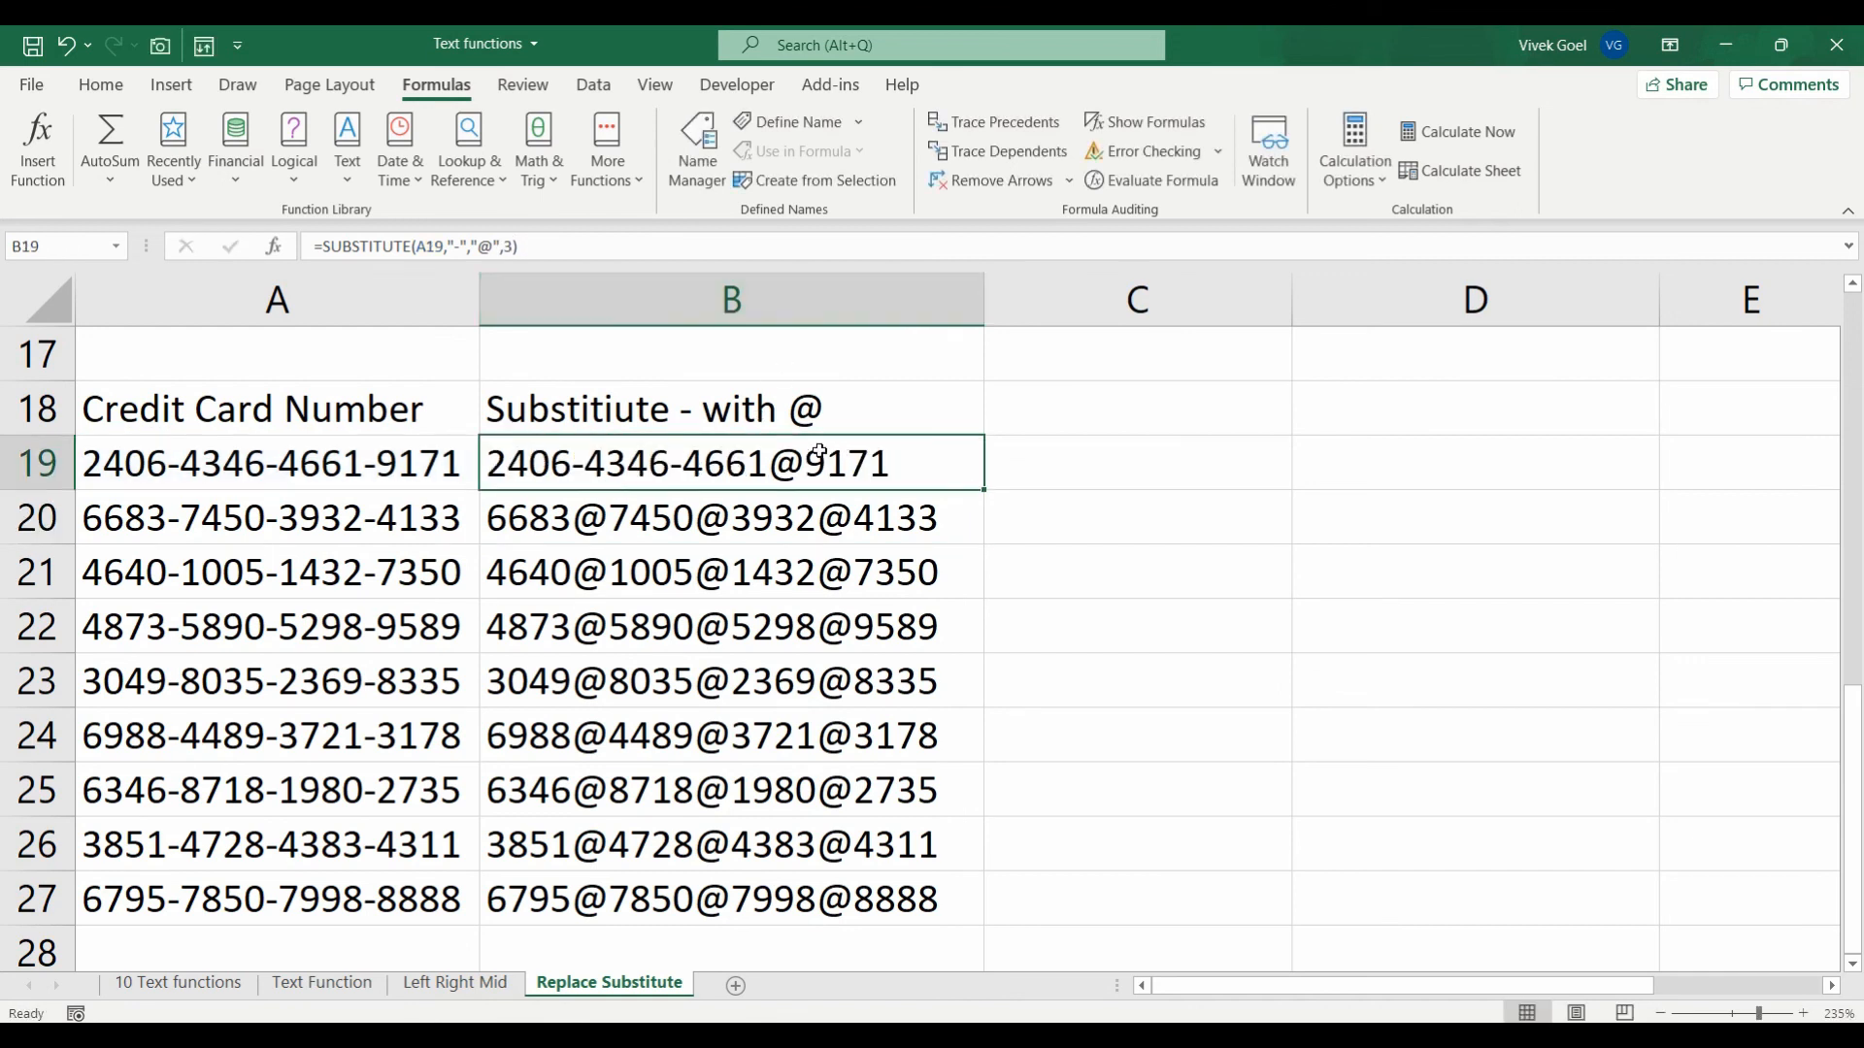
Step: Set the instance number in B19's SUBSTITUTE formula to 2, and fill the formula down to B27
{"action": "left_click", "coordinate": [512, 247]}
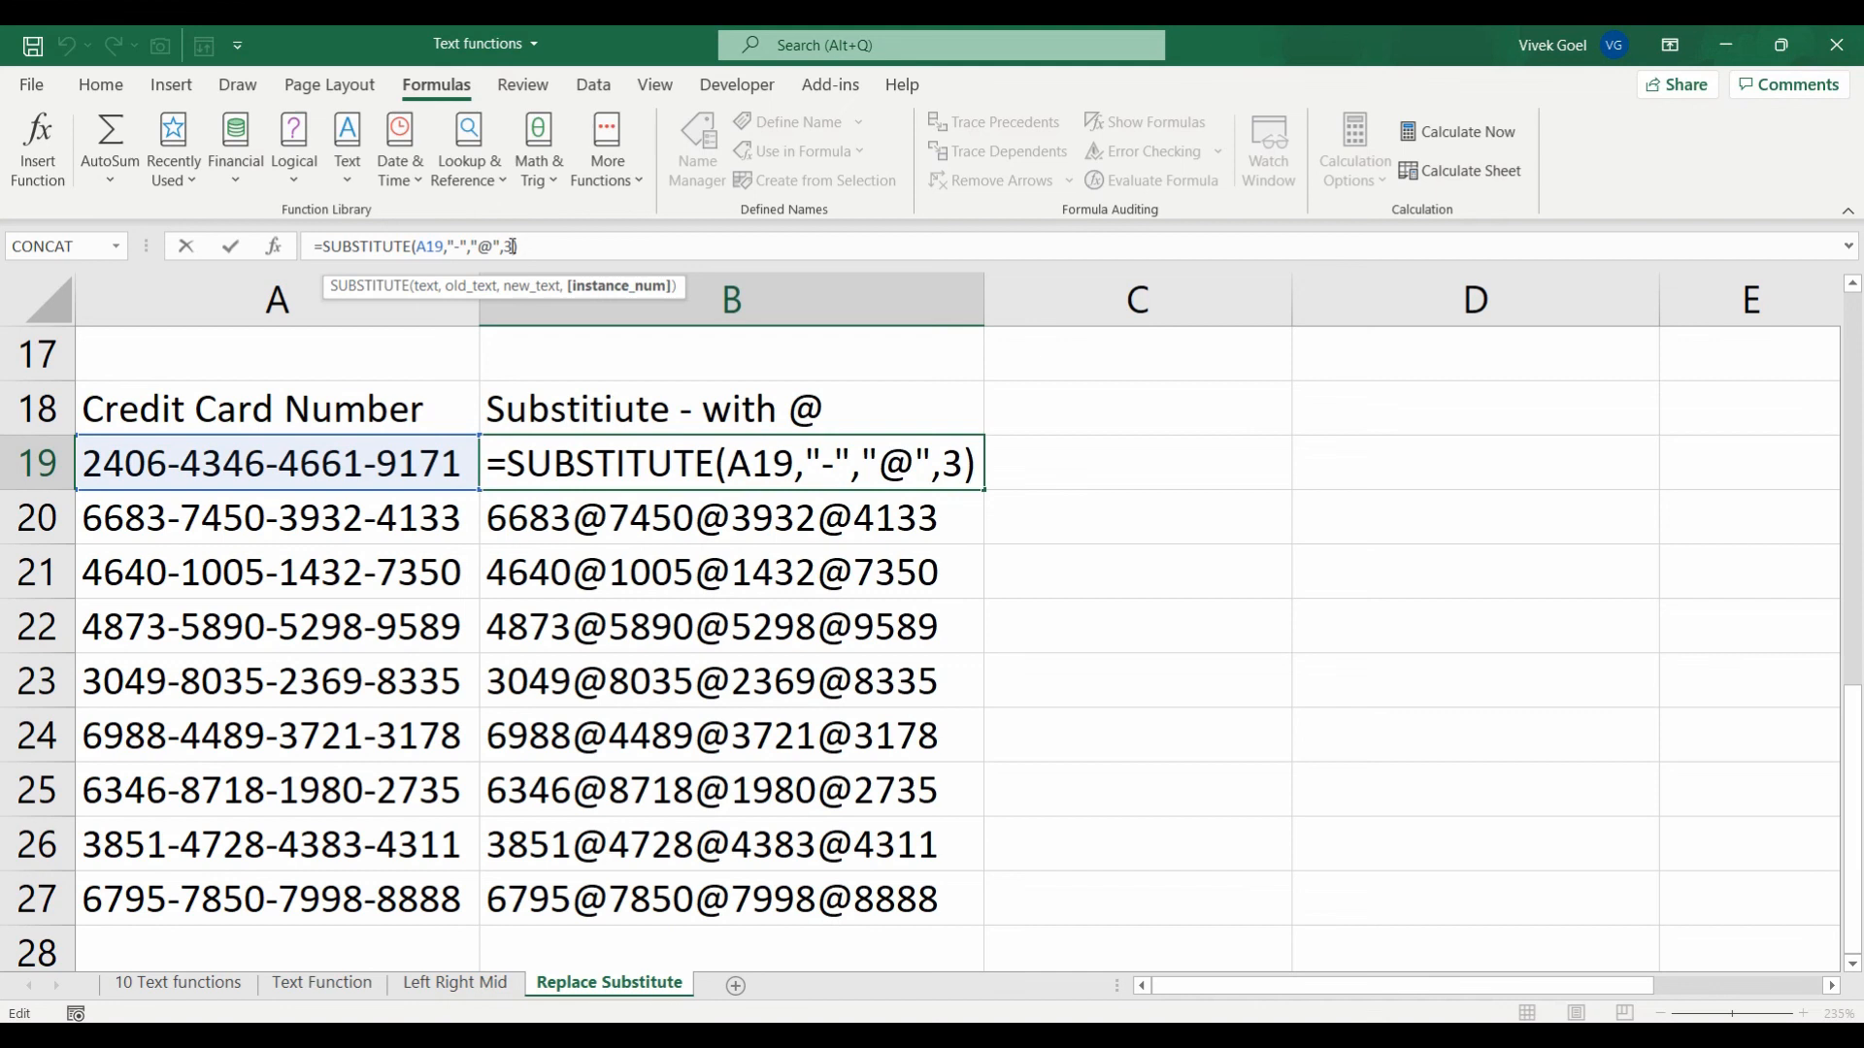
{"action": "key", "text": "BackSpace"}
{"action": "type", "text": "2"}
{"action": "key", "text": "Return"}
{"action": "key", "text": "Up"}
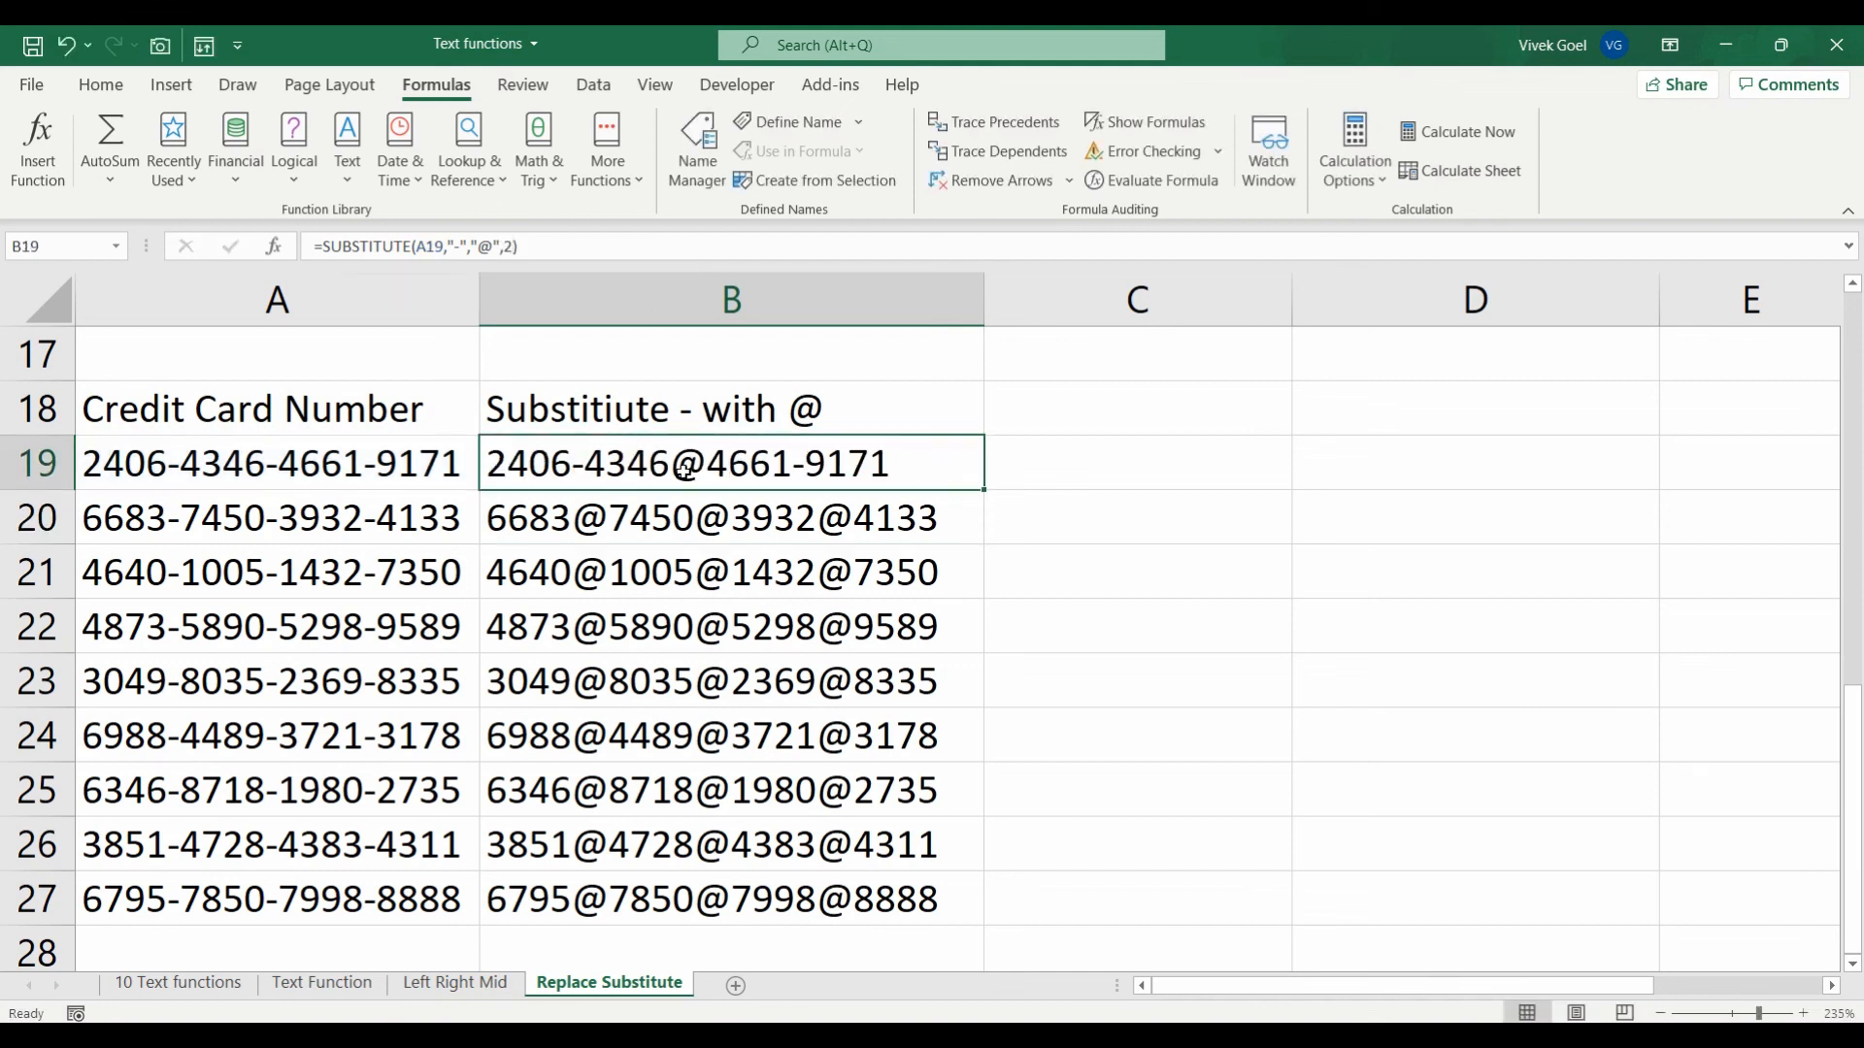
{"action": "double_click", "coordinate": [978, 487]}
Step: Compare the original card numbers in column A with the substituted results in column B, from row 19 down
{"action": "left_click", "coordinate": [867, 470]}
{"action": "key", "text": "Left"}
{"action": "key", "text": "shift+Right"}
{"action": "key", "text": "shift+Down"}
{"action": "key", "text": "shift+Down"}
{"action": "key", "text": "shift+Down"}
{"action": "key", "text": "shift+Down"}
{"action": "key", "text": "shift+Down"}
{"action": "key", "text": "shift+Down"}
{"action": "key", "text": "shift+Down"}
{"action": "key", "text": "shift+Down"}
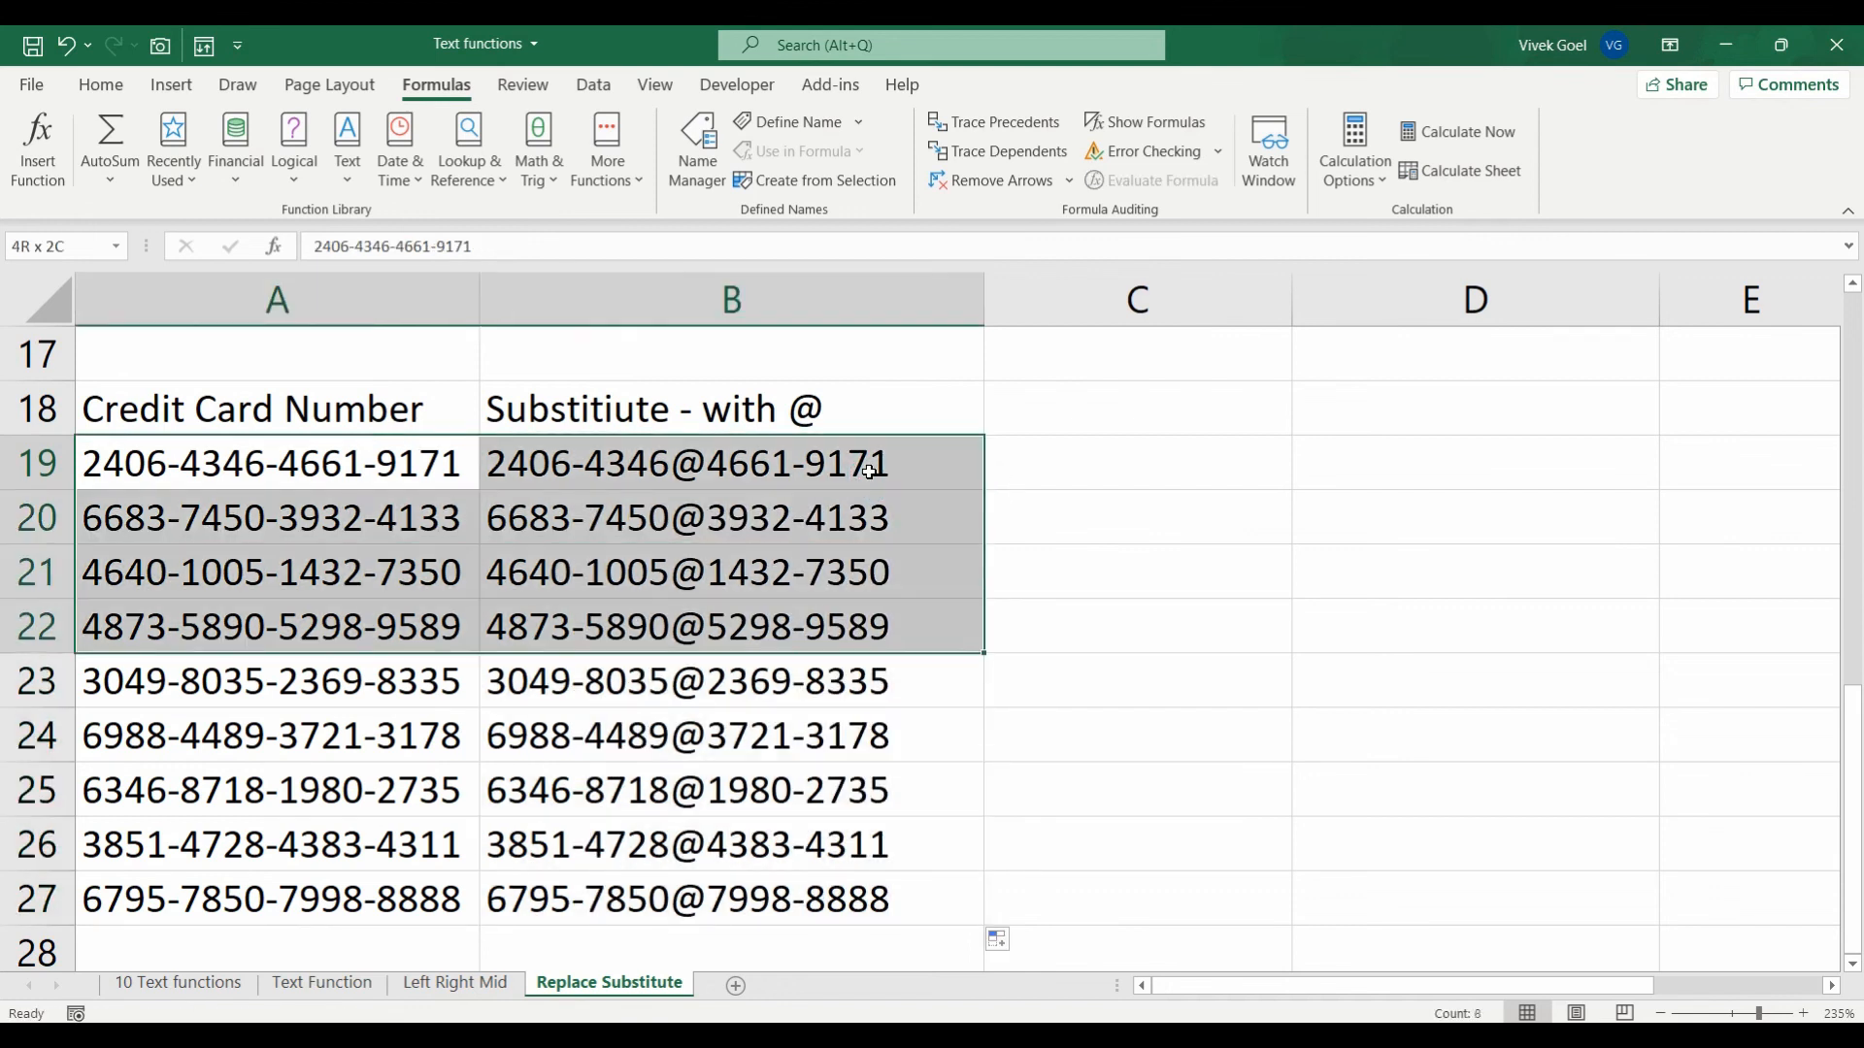
{"action": "key", "text": "Up"}
{"action": "key", "text": "Up"}
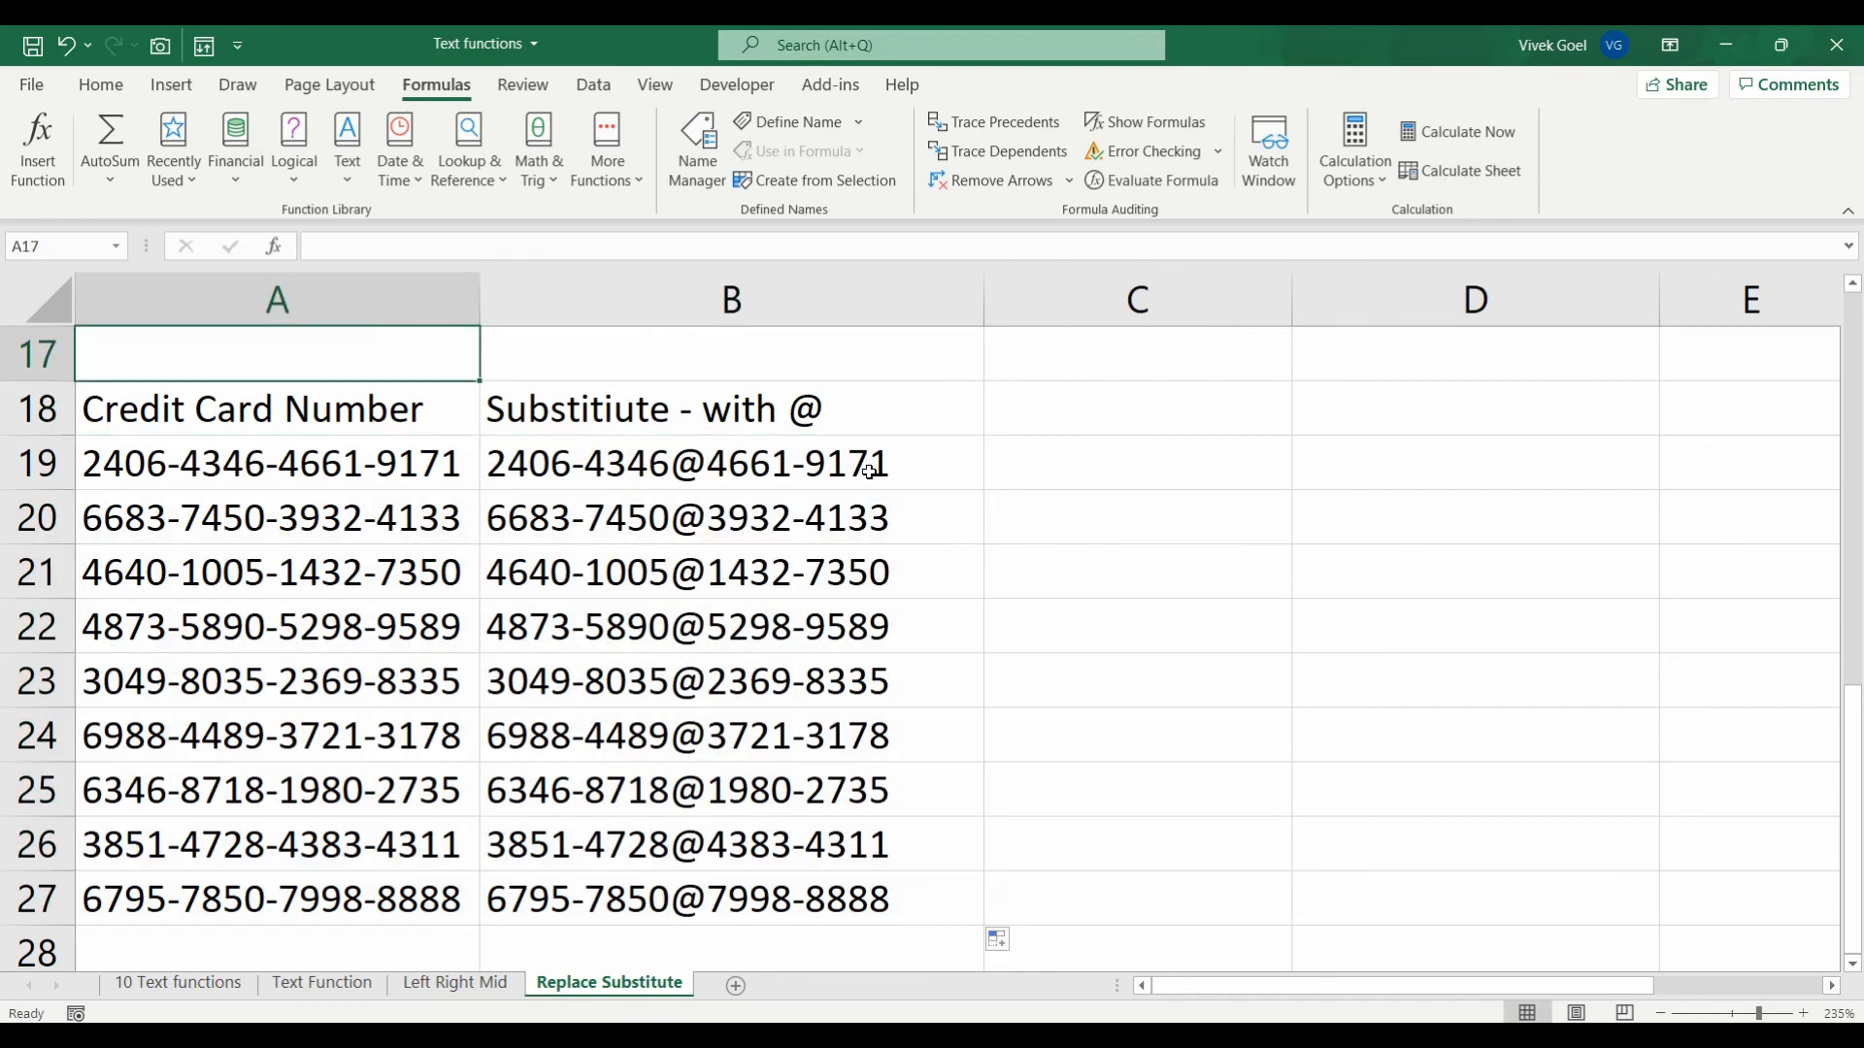